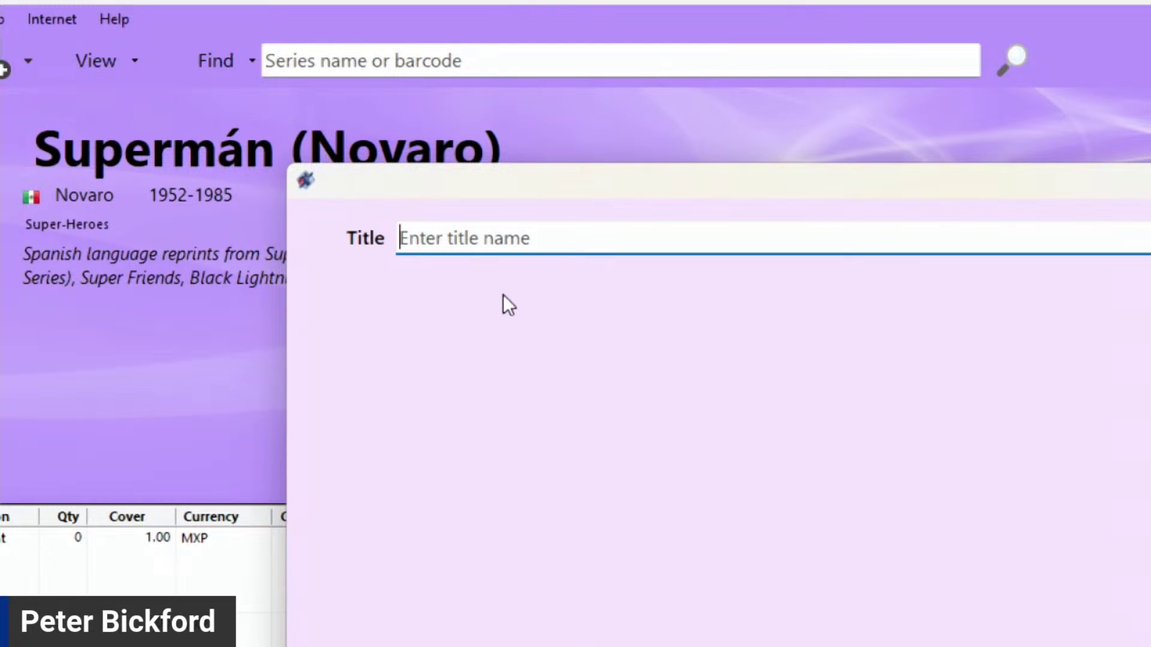
pyautogui.write('D')
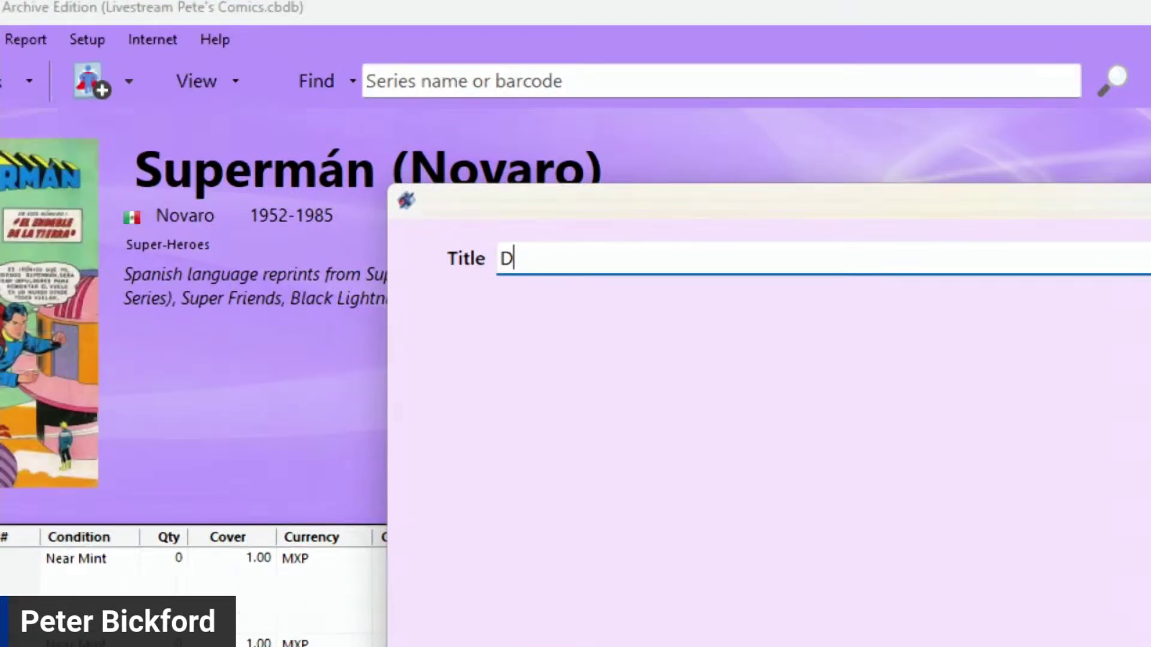
pyautogui.write('ie S')
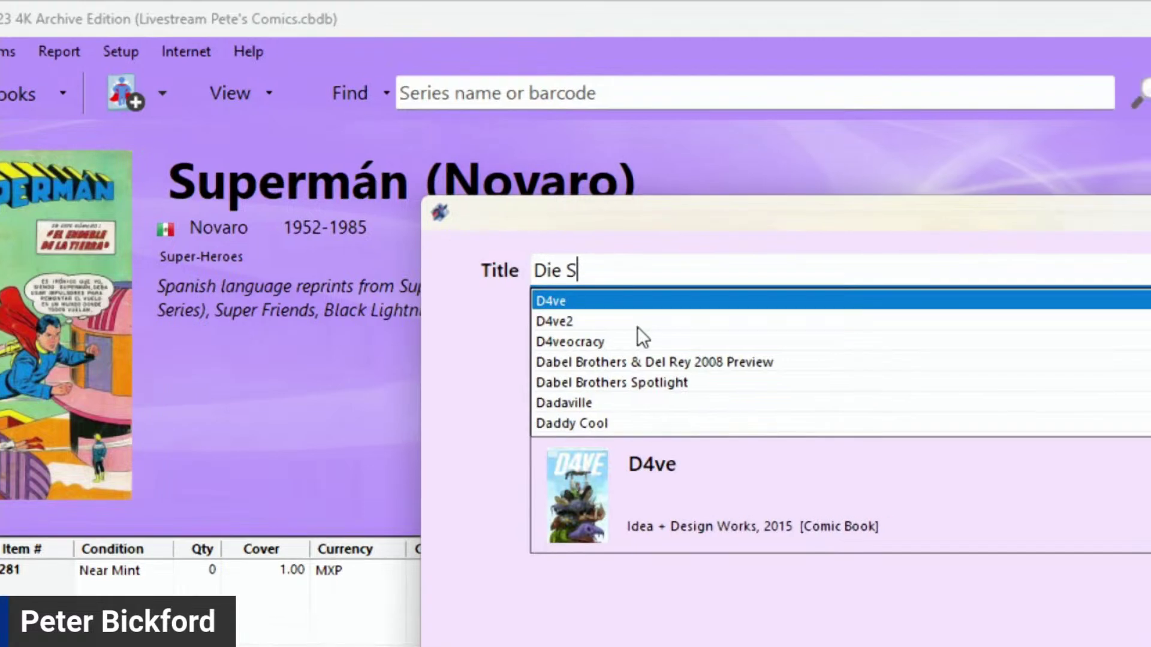
pyautogui.write('pinne (')
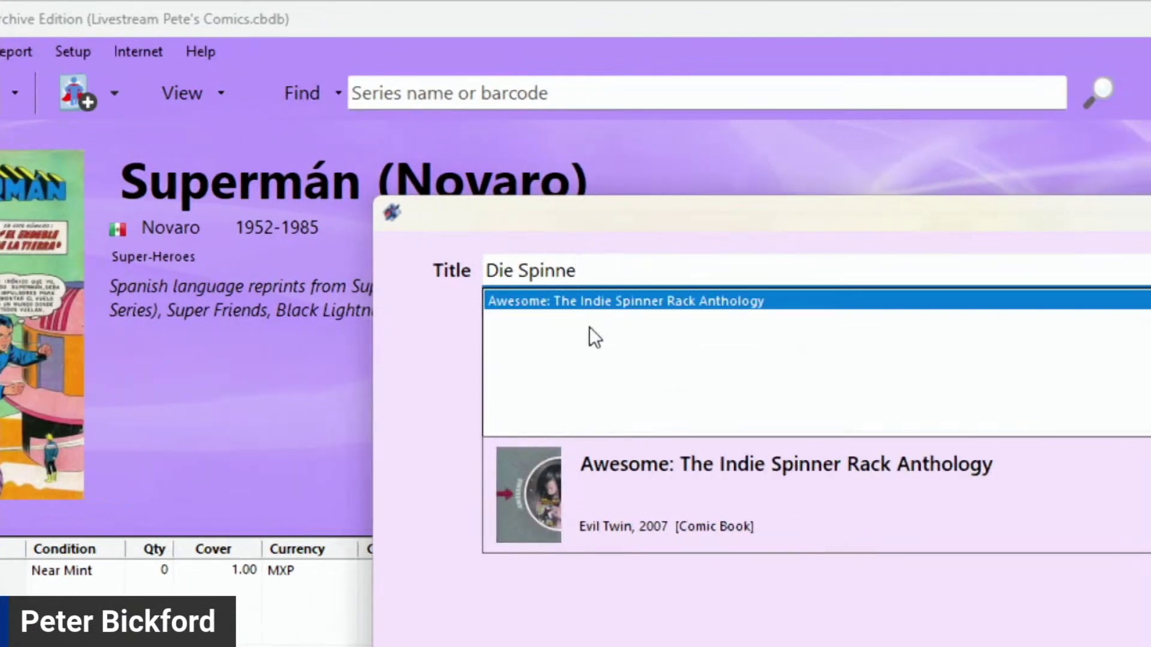
pyautogui.write('2nd Series)')
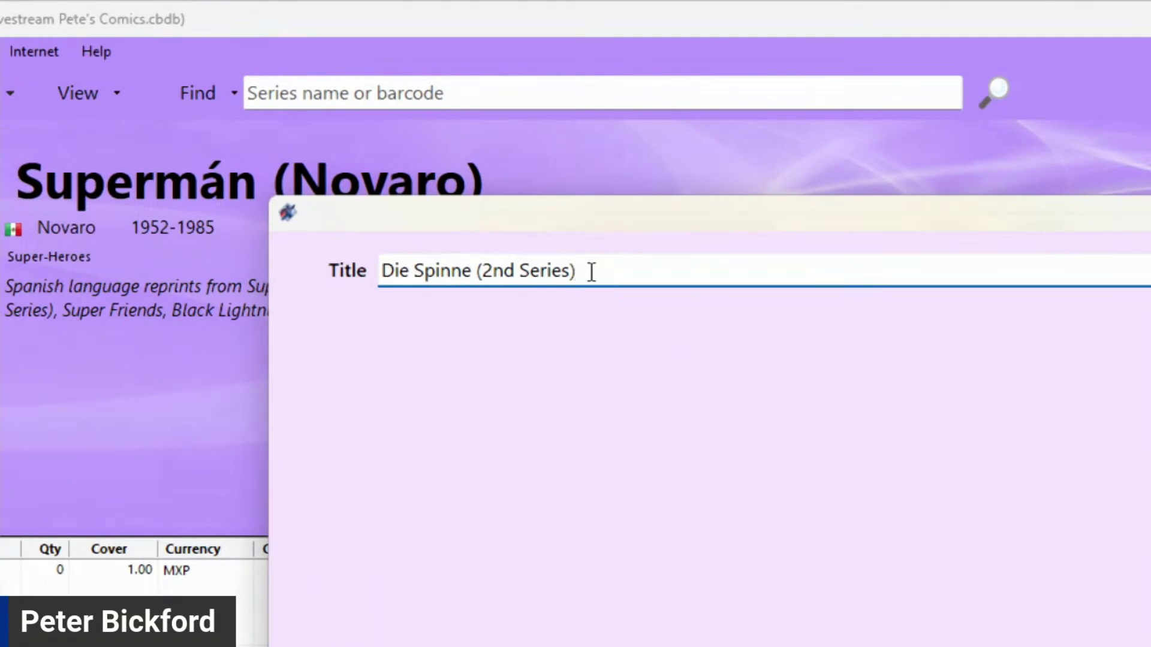
pyautogui.moveTo(591, 271); pyautogui.dragTo(416, 271)
pyautogui.click(416, 272)
pyautogui.moveTo(415, 270); pyautogui.dragTo(239, 260)
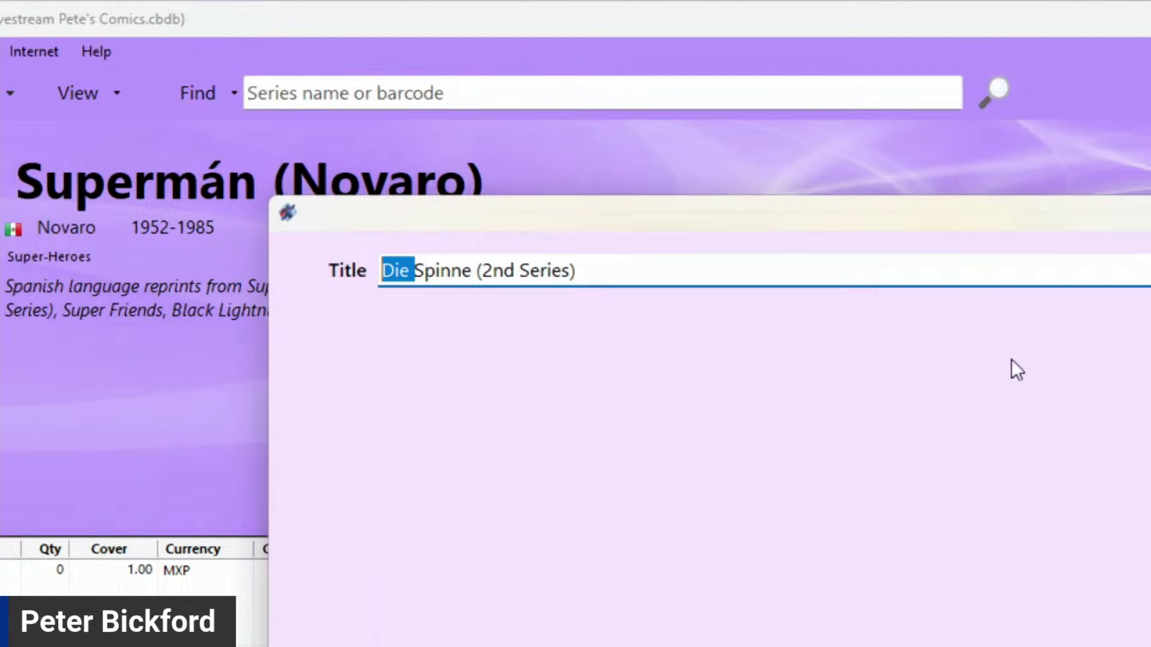
pyautogui.moveTo(609, 268); pyautogui.dragTo(339, 289)
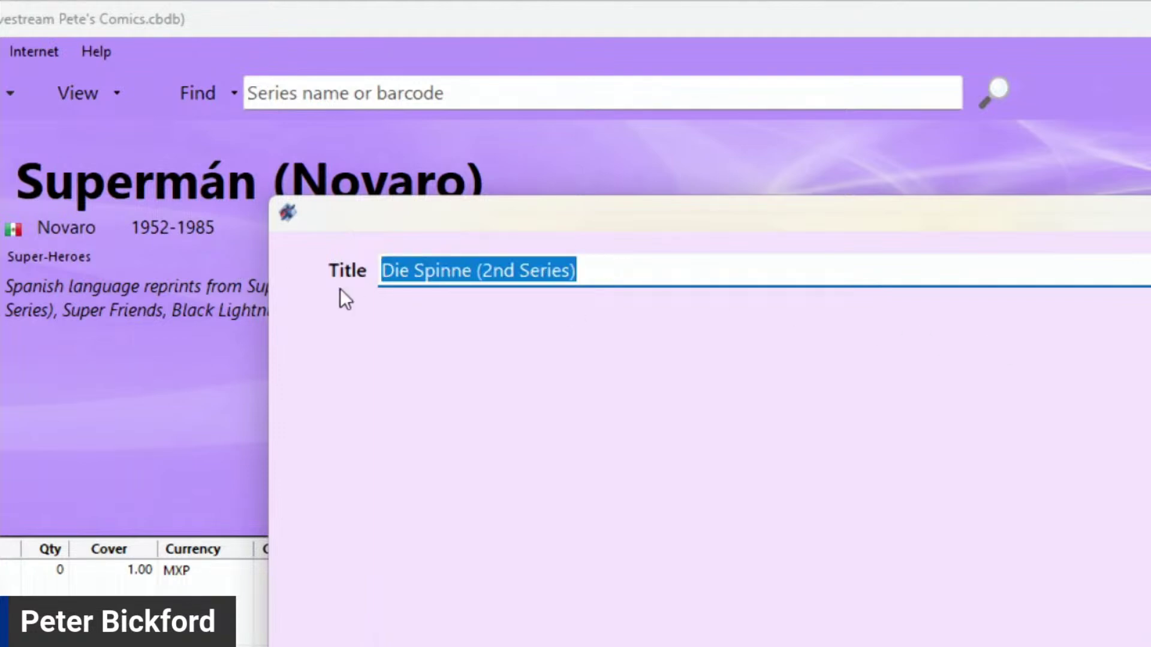
pyautogui.press('BackSpace')
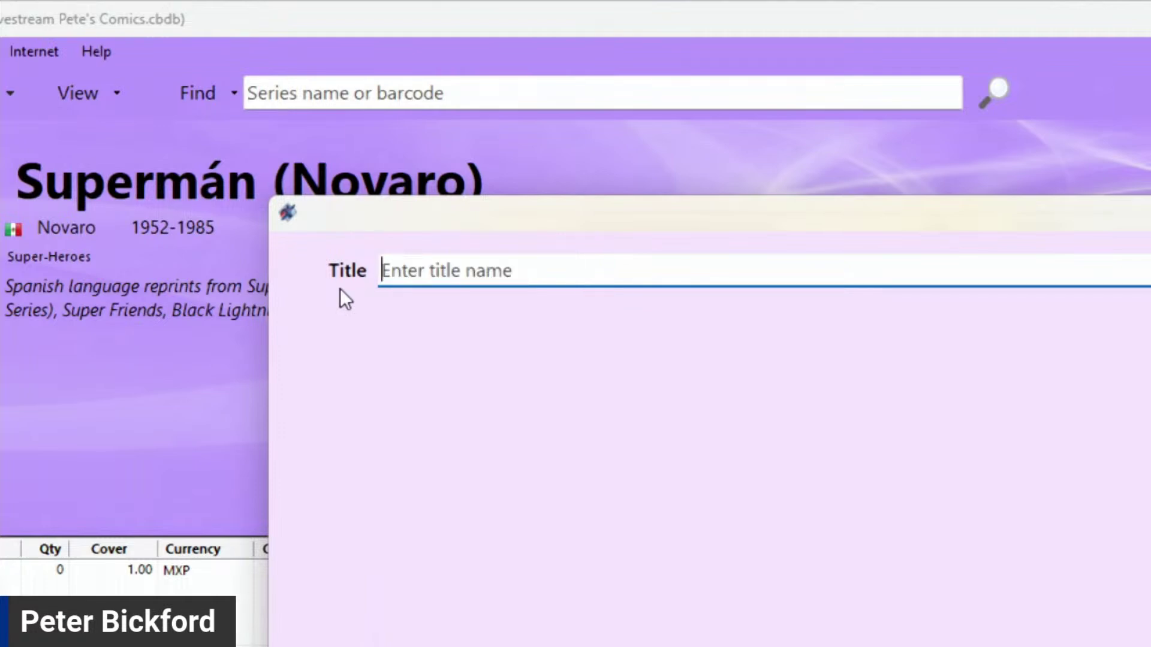
# Look up existing series titles matching "Spinne, Die" in the new title entry.
pyautogui.write('Spi')
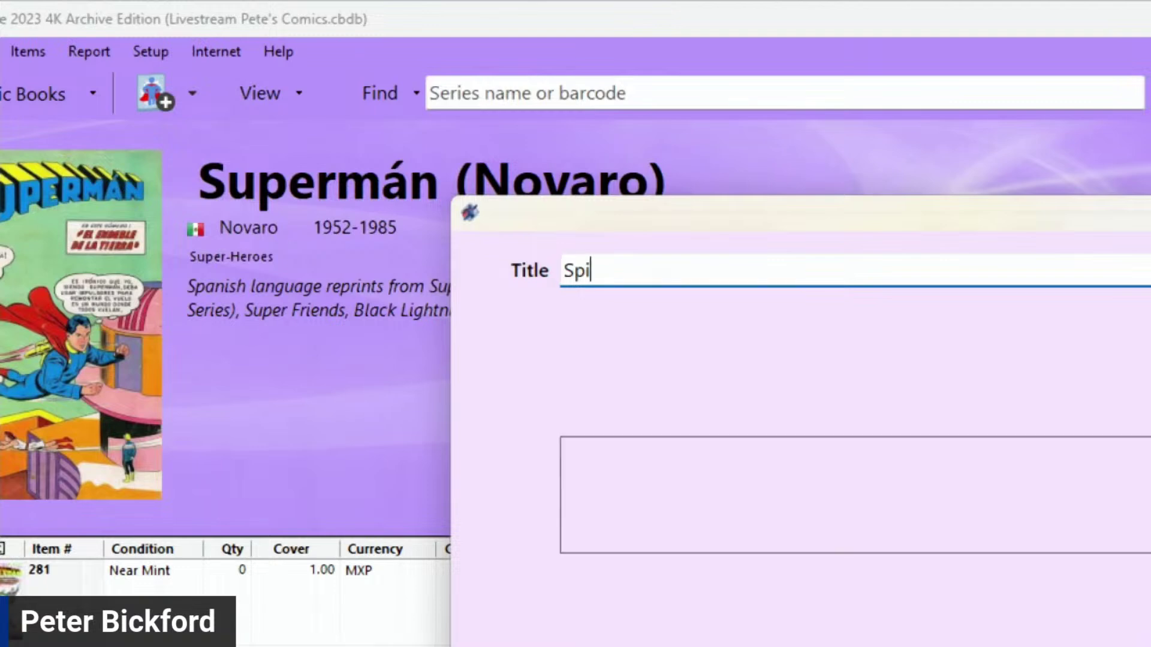
pyautogui.write('mnmn')
pyautogui.press('BackSpace')
pyautogui.press('BackSpace')
pyautogui.press('BackSpace')
pyautogui.press('BackSpace')
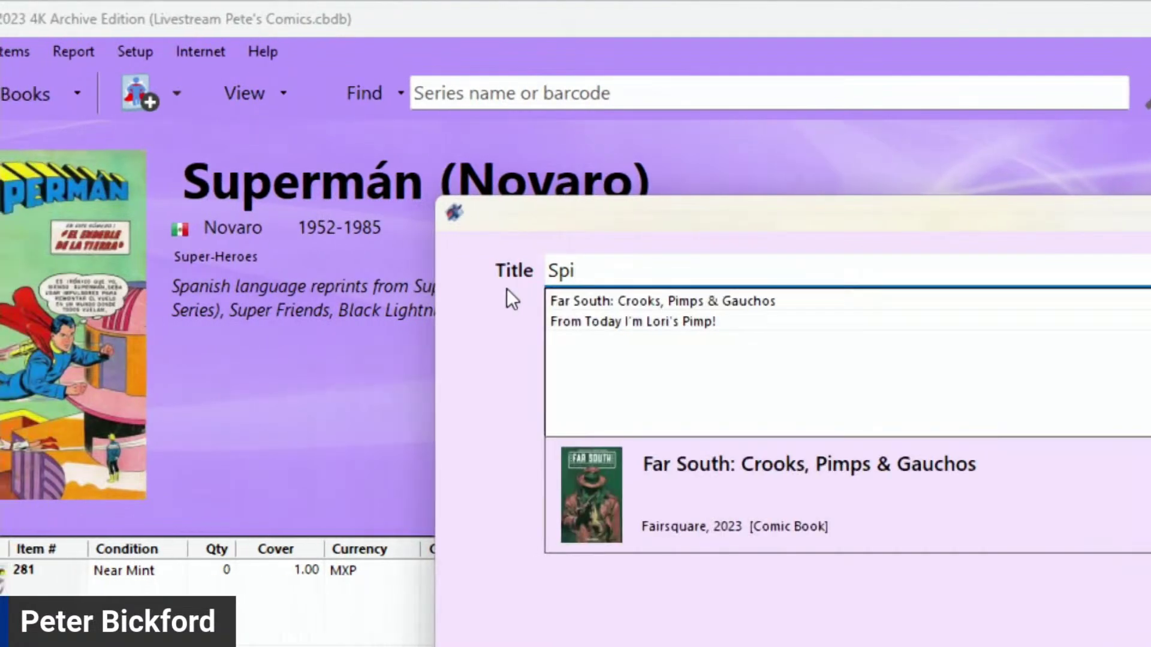
pyautogui.write('nne')
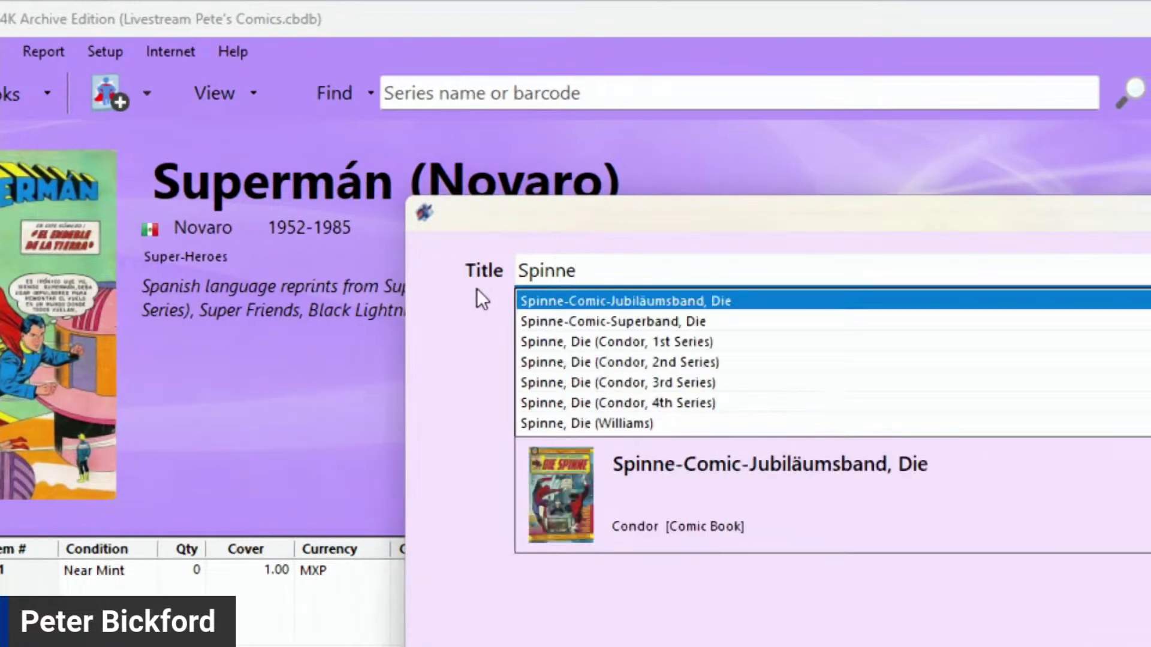
pyautogui.write(', Die')
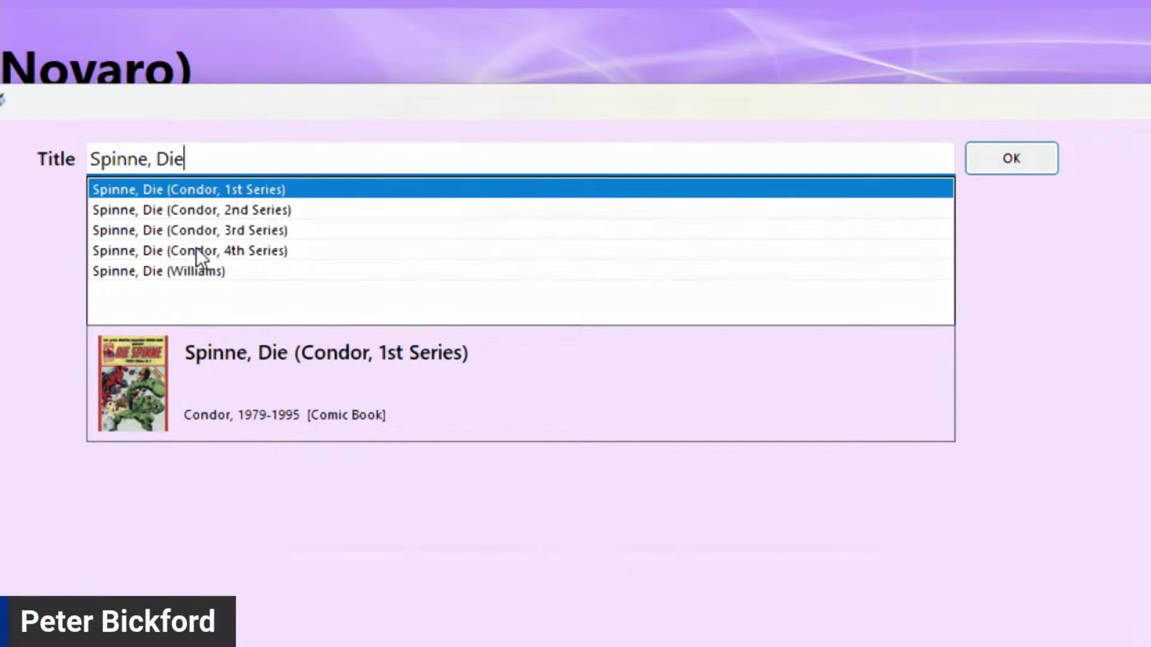
# Browse the matching "Spinne, Die" series back and forth between Condor, 1st Series and Williams, checking each one's publisher and years.
pyautogui.press('Down')
pyautogui.press('Down')
pyautogui.press('Down')
pyautogui.press('Down')
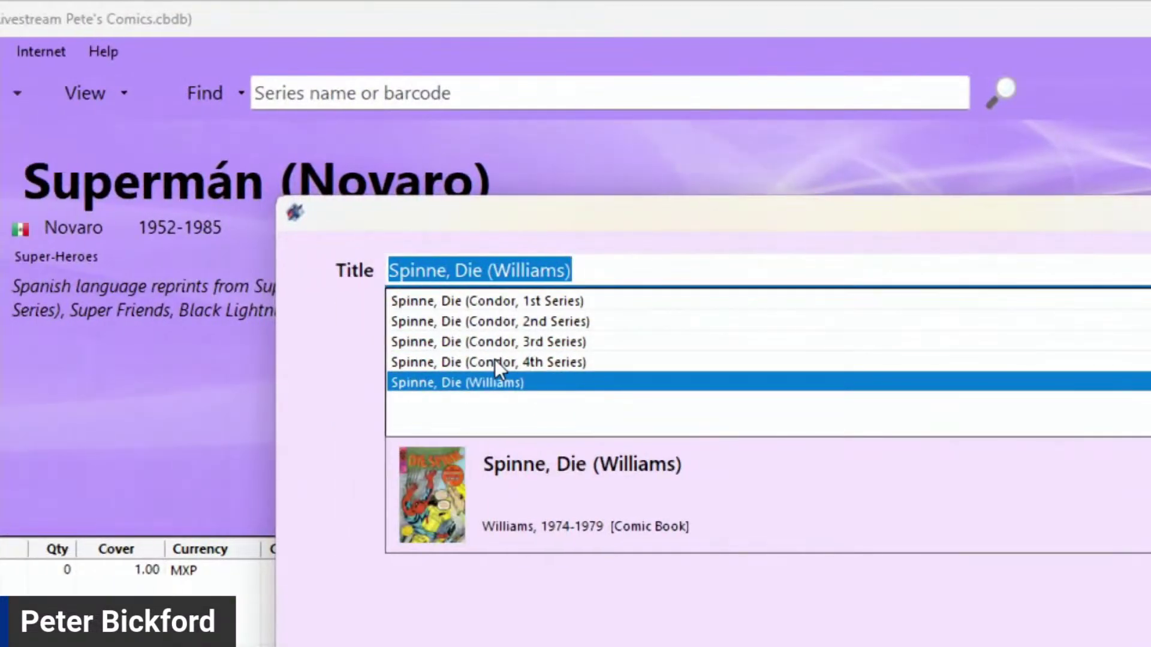
pyautogui.press('Up')
pyautogui.press('Up')
pyautogui.press('Up')
pyautogui.press('Up')
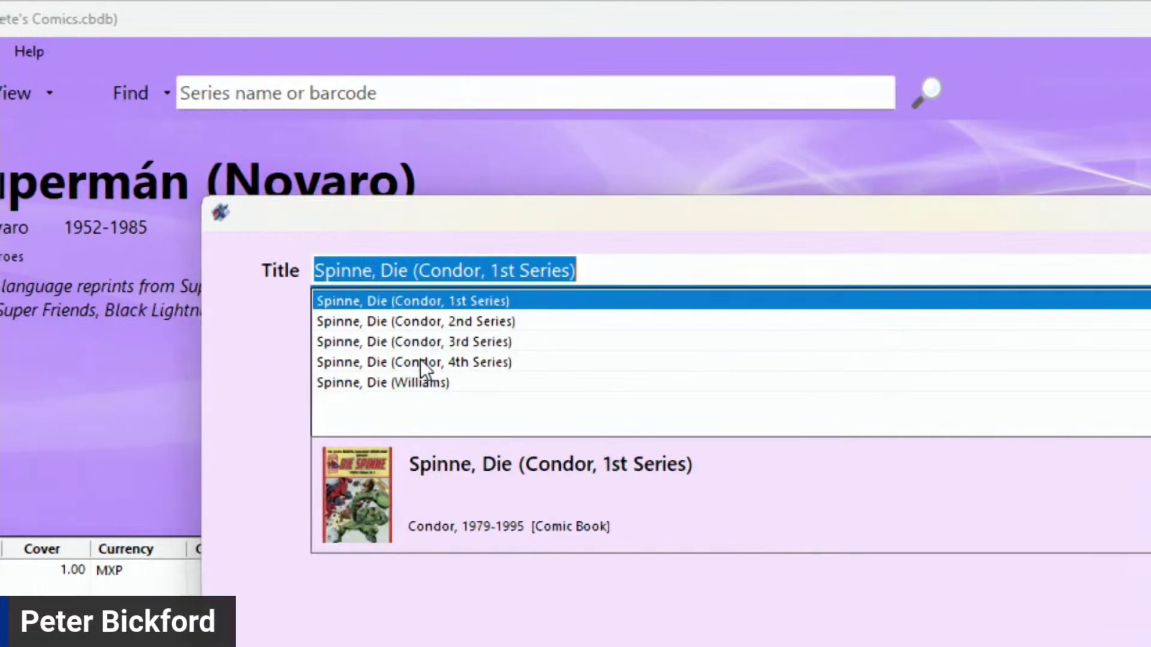
pyautogui.press('Down')
pyautogui.press('Down')
pyautogui.press('Down')
pyautogui.press('Down')
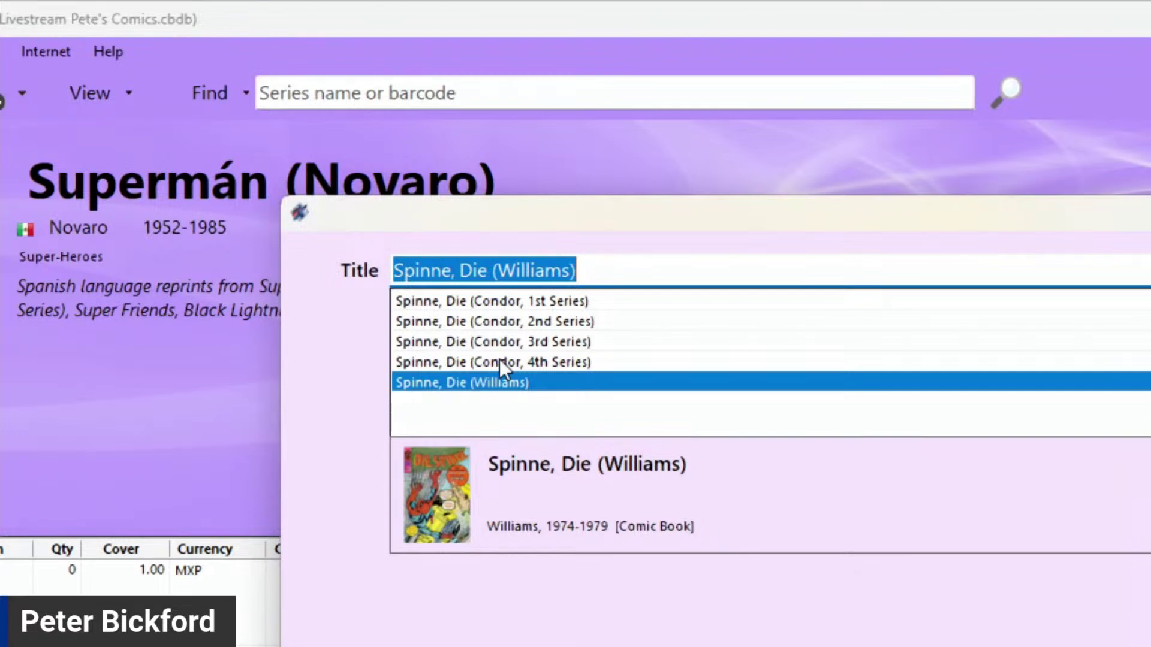
pyautogui.press('Up')
pyautogui.press('Up')
pyautogui.press('Up')
pyautogui.press('Up')
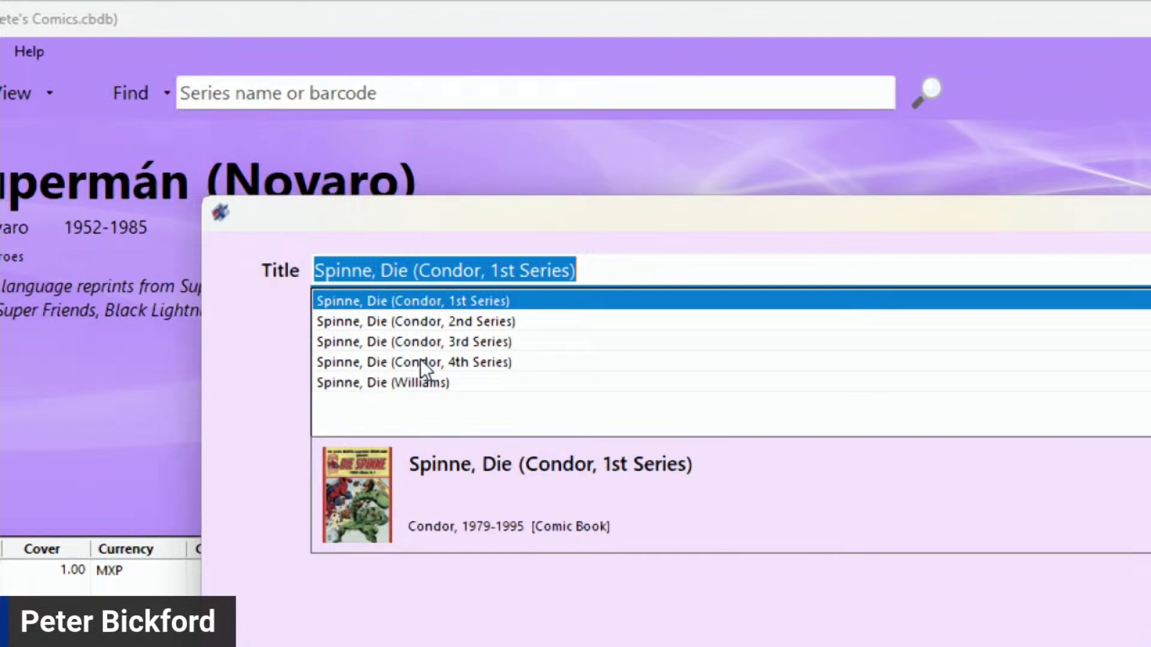
pyautogui.press('Down')
pyautogui.press('Down')
pyautogui.press('Down')
pyautogui.press('Down')
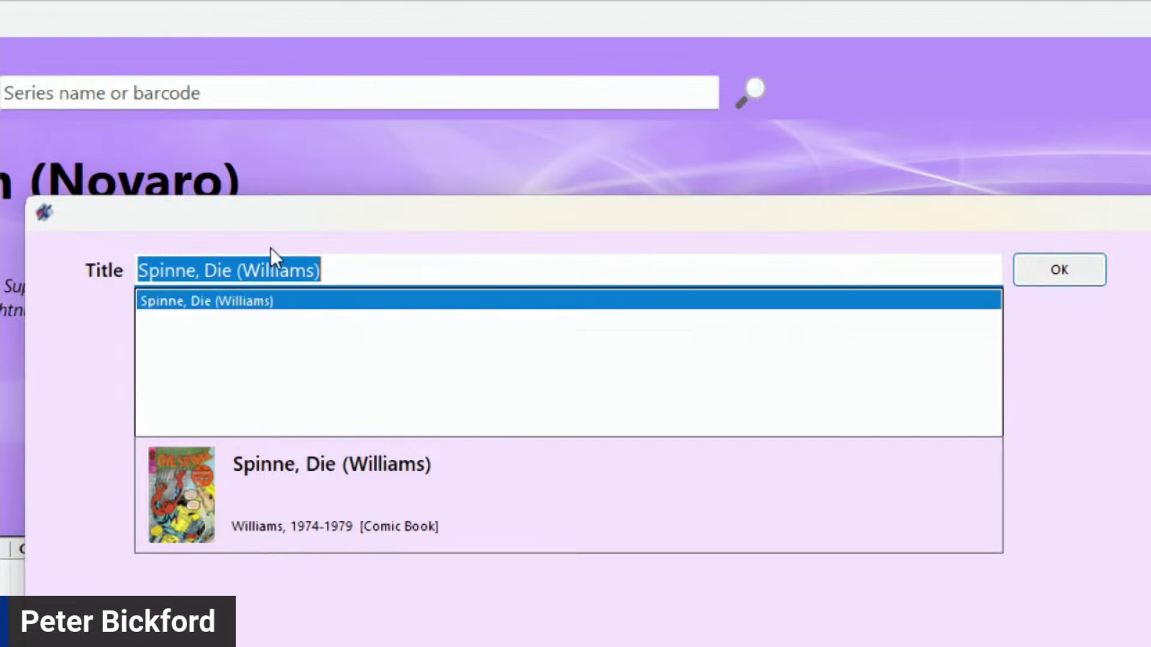
# Replace the title with "Spinne, Die (Condor, 5th Series)" and confirm it as a new series.
pyautogui.write('Spi')
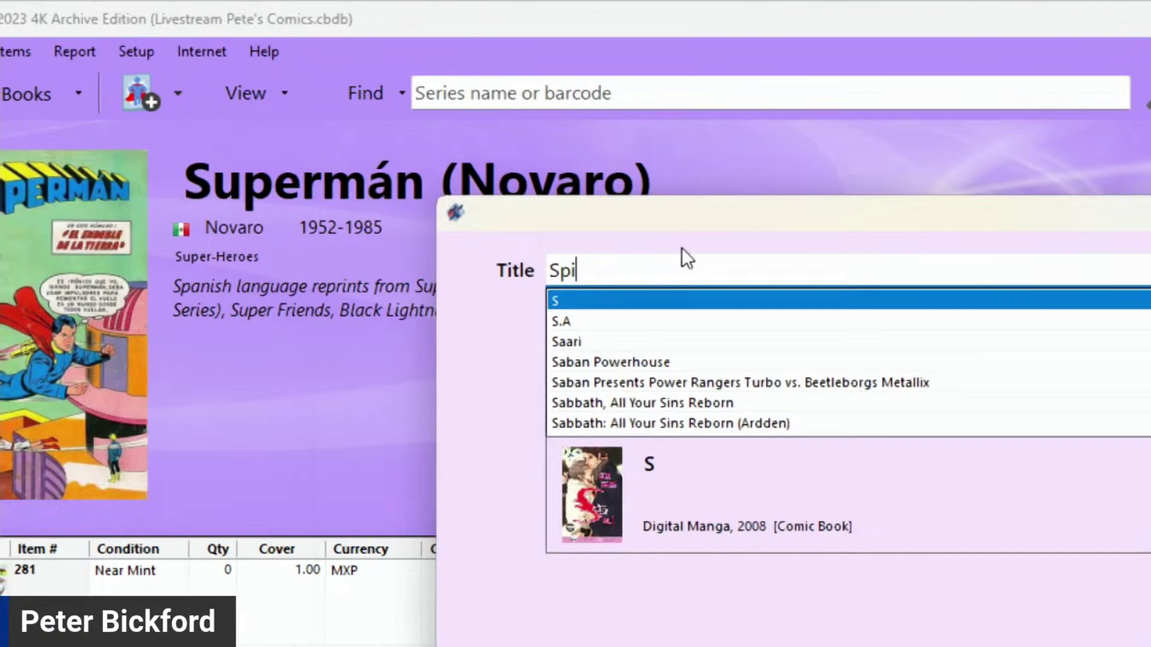
pyautogui.write('nne, D')
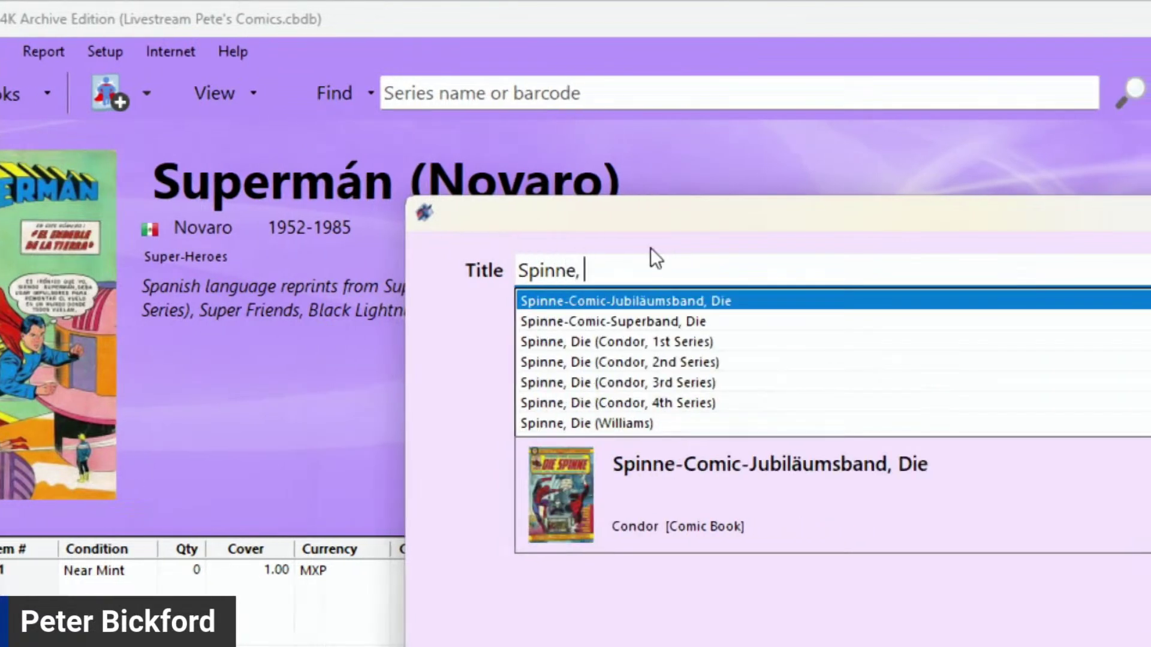
pyautogui.write('ie (Co')
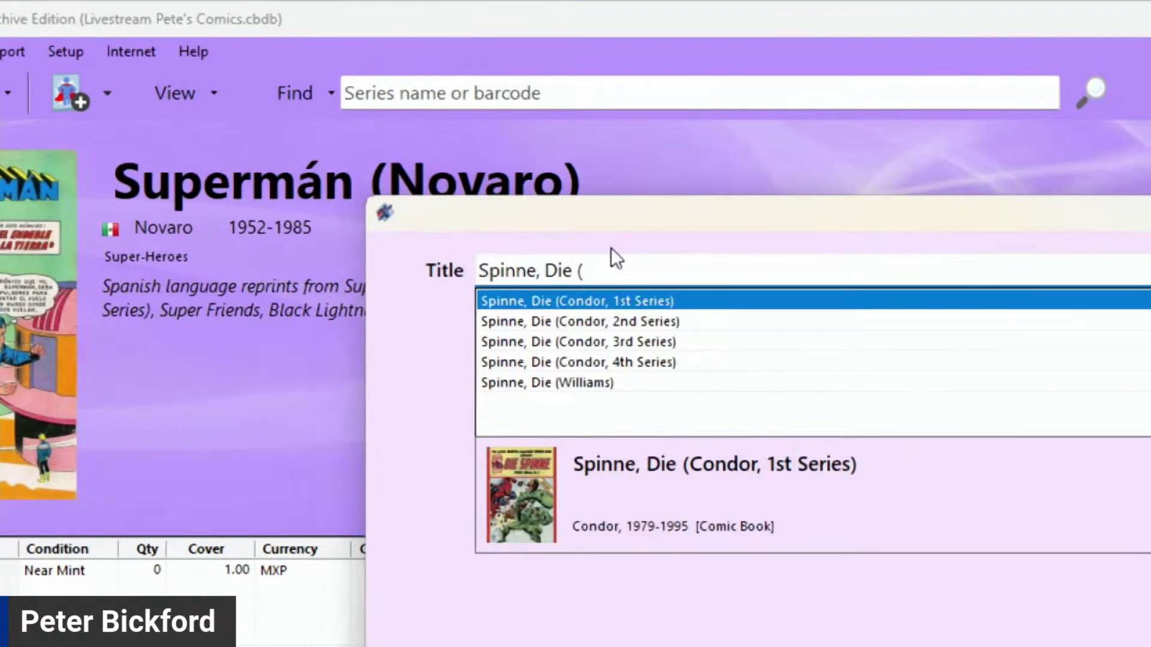
pyautogui.write('ndor, 5')
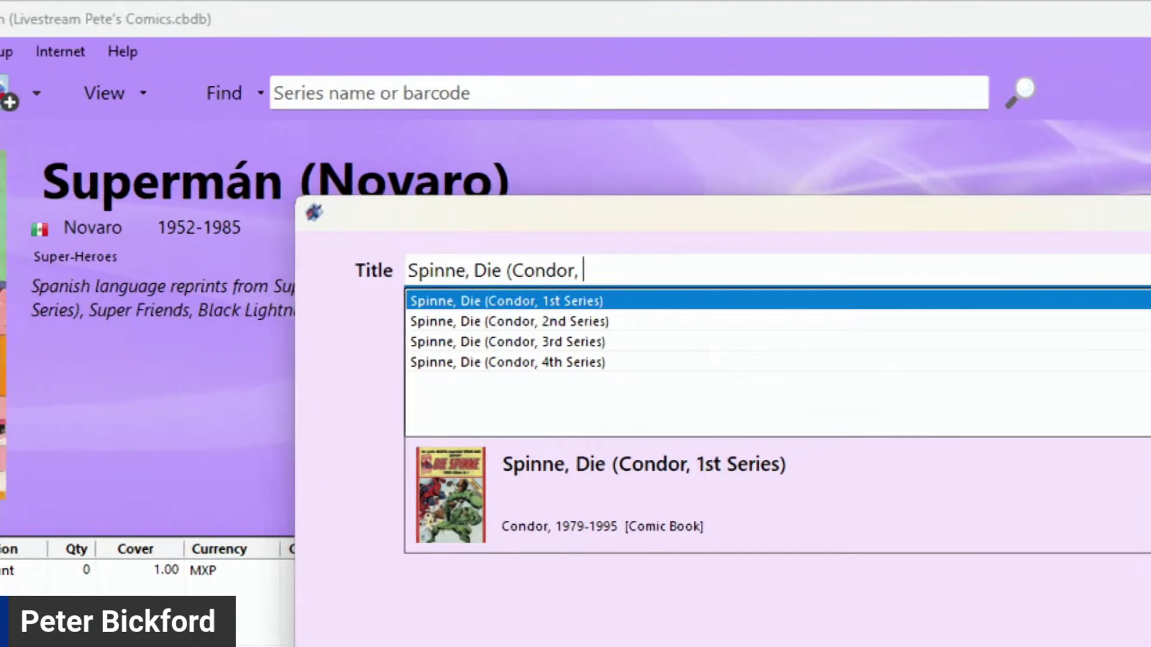
pyautogui.write('th Series')
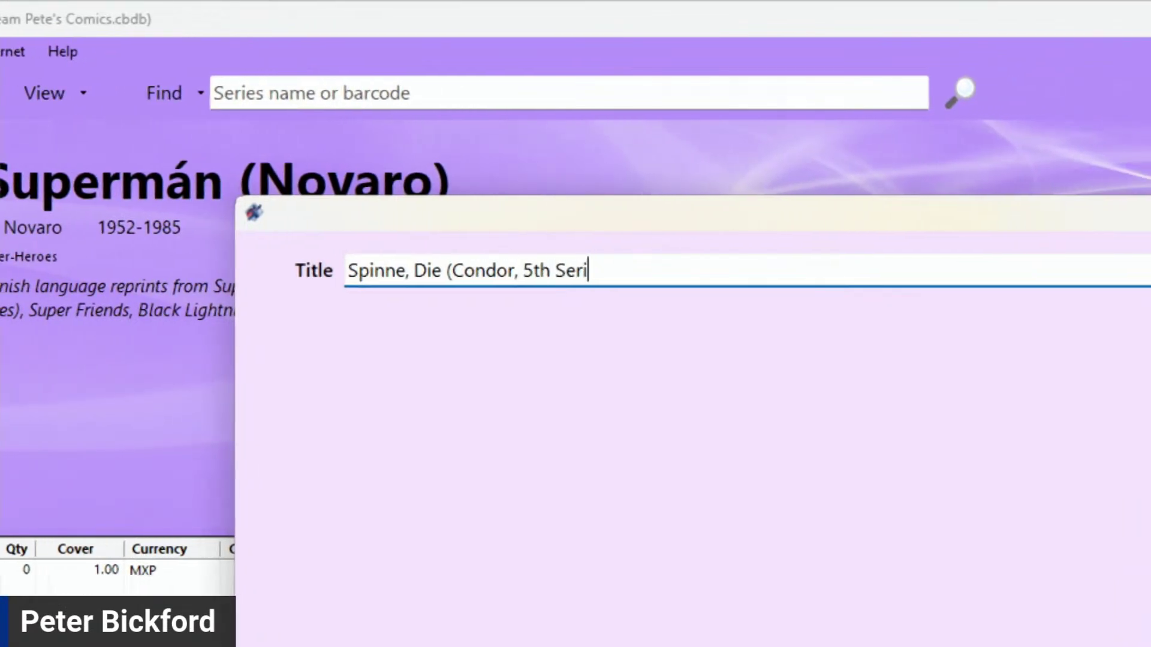
pyautogui.write(')')
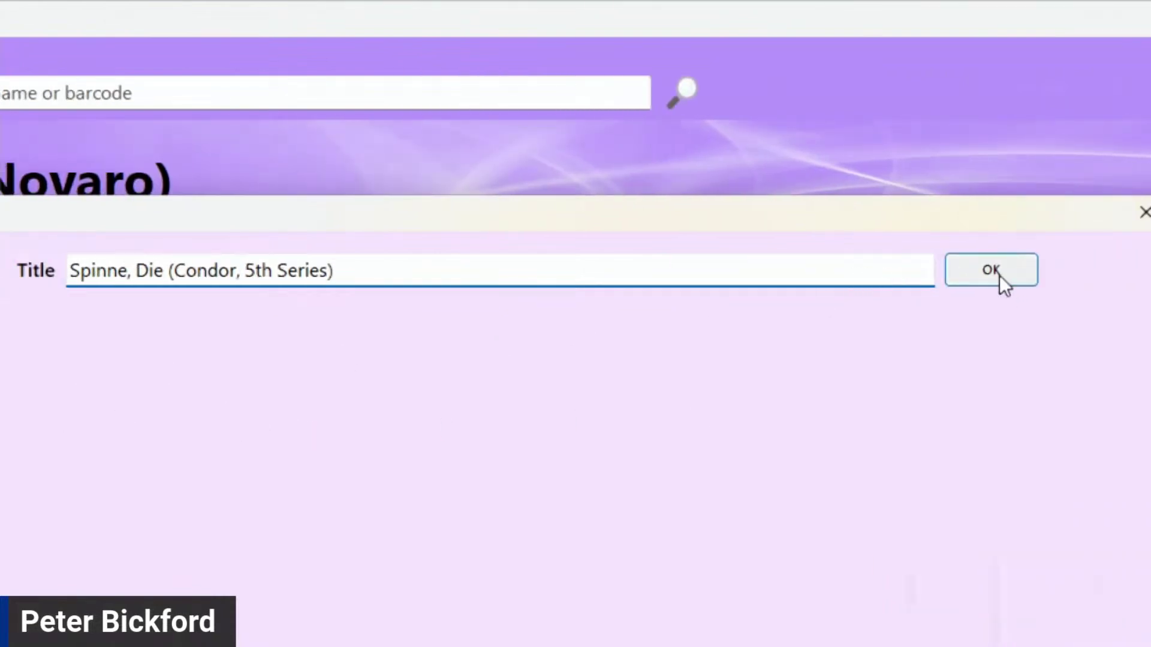
pyautogui.click(999, 275)
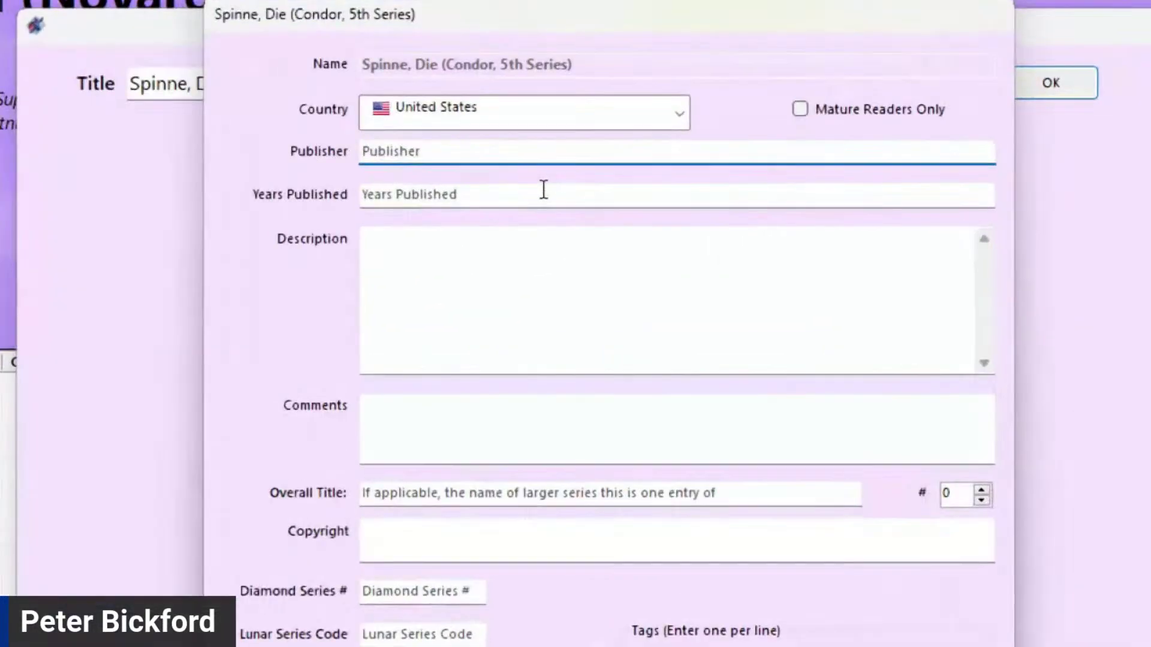
# Set the new series' country to Germany.
pyautogui.click(679, 109)
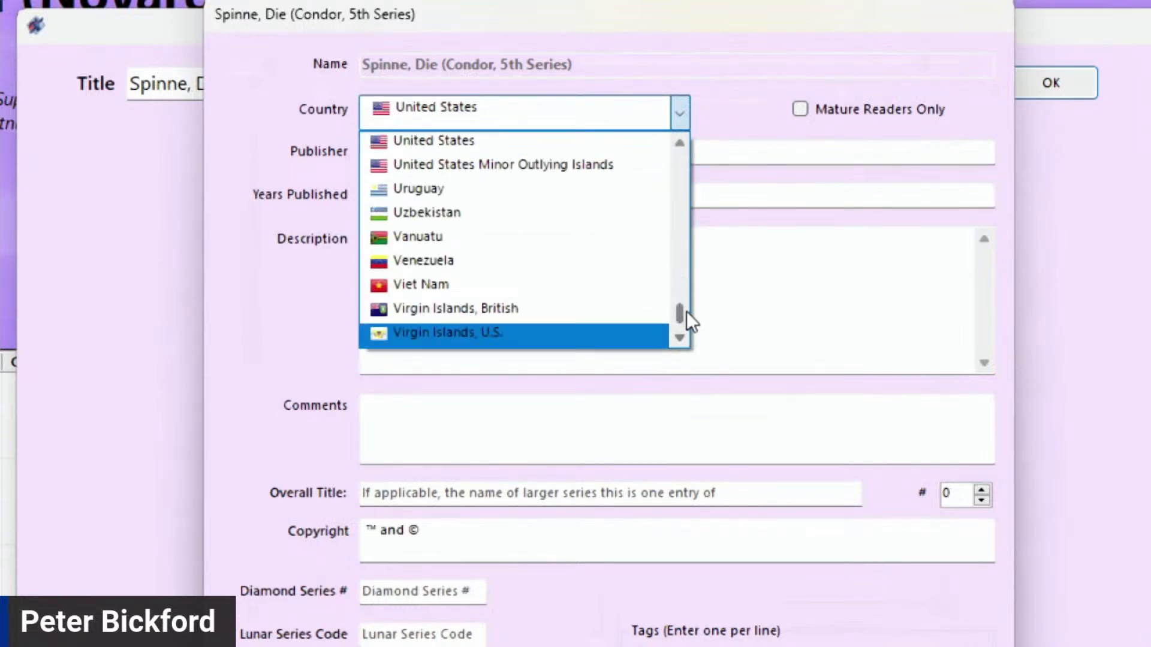
pyautogui.moveTo(685, 310); pyautogui.dragTo(699, 213)
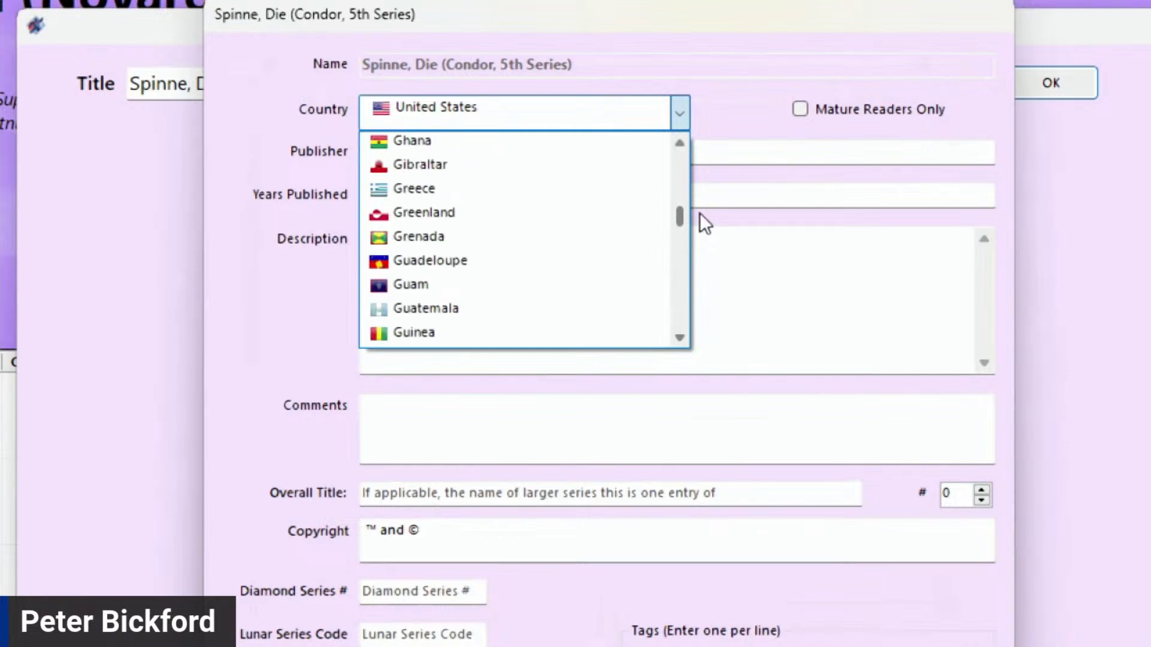
pyautogui.scroll(1, 624, 250)
pyautogui.scroll(1, 624, 240)
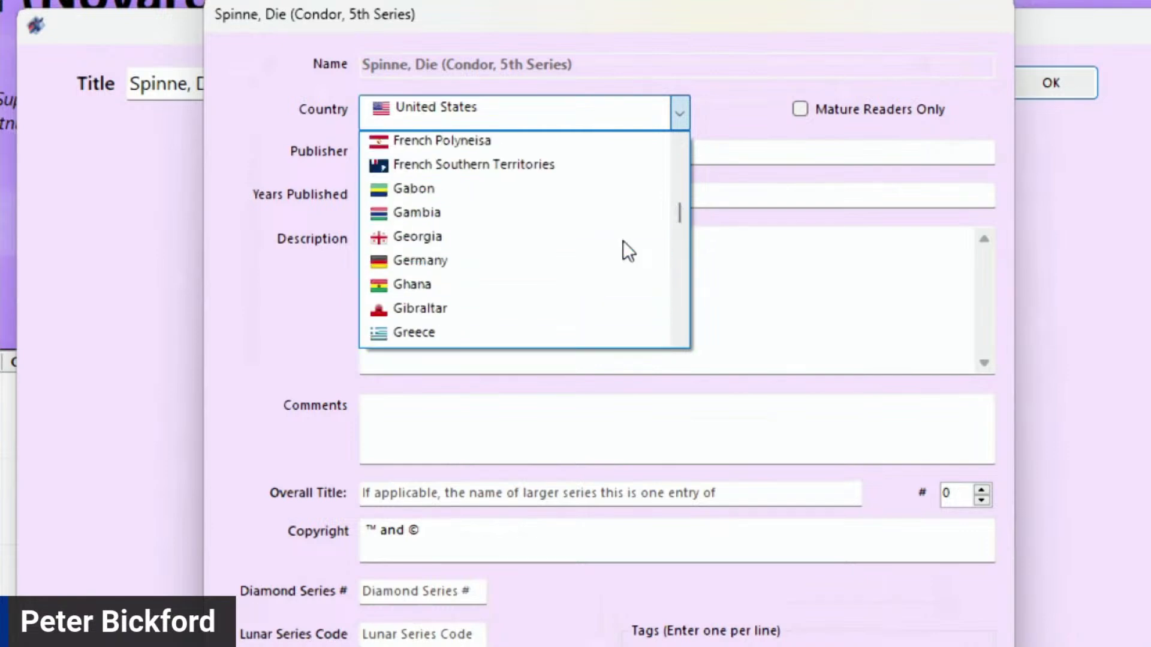
pyautogui.click(409, 264)
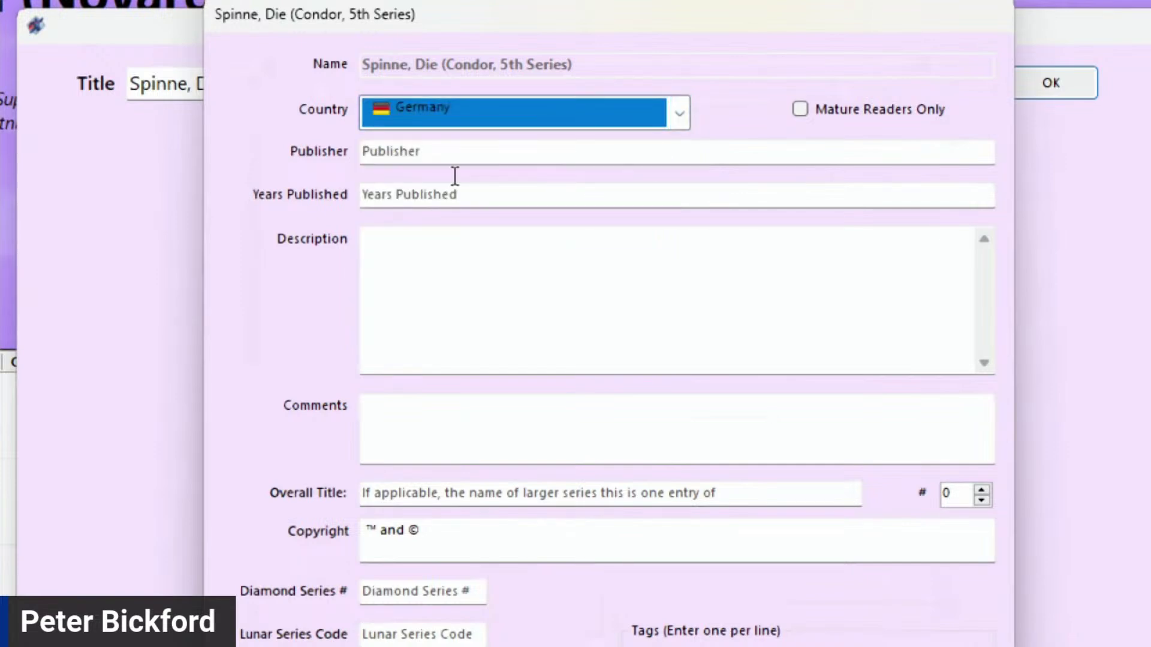
pyautogui.click(476, 153)
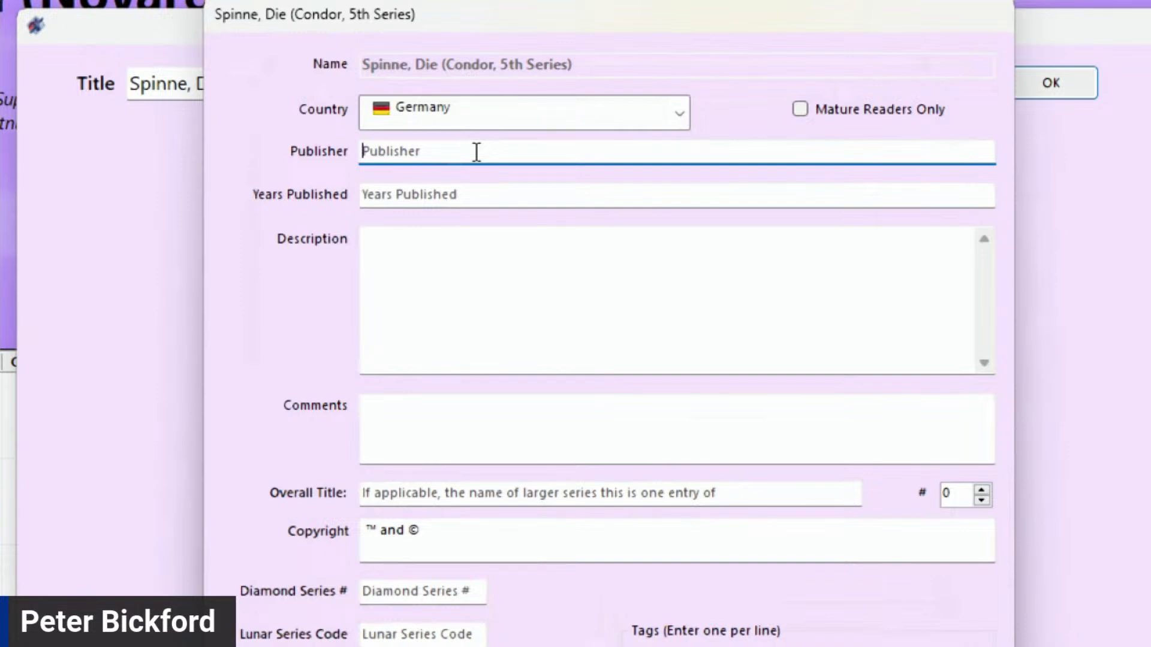
pyautogui.write('2023')
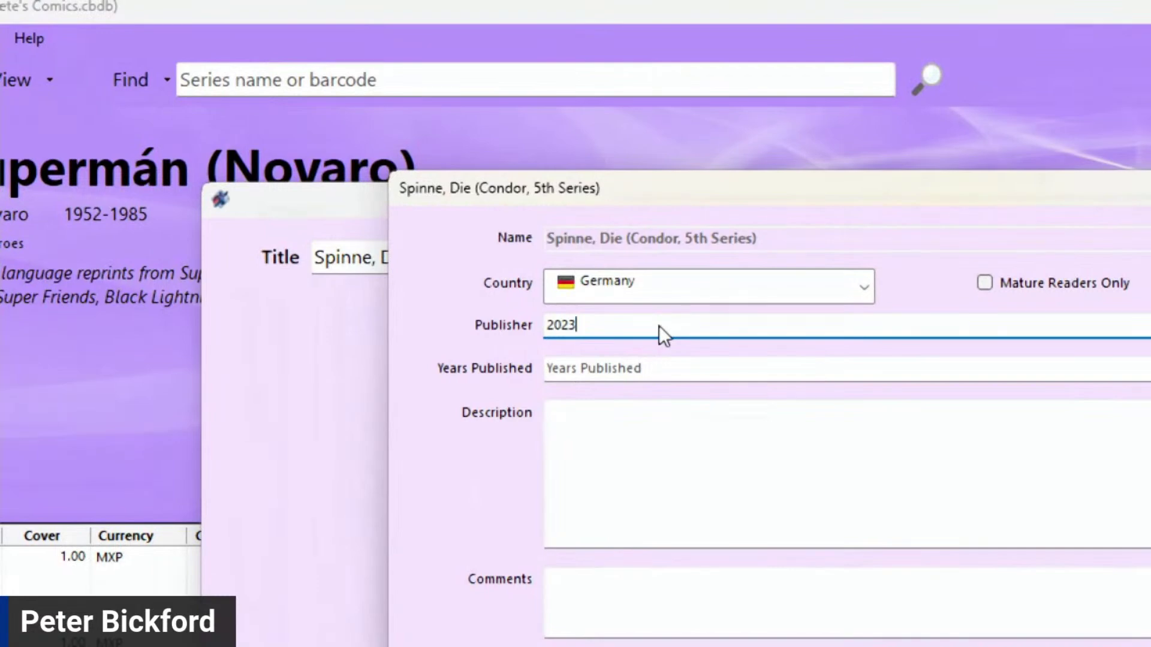
pyautogui.write('-Prese')
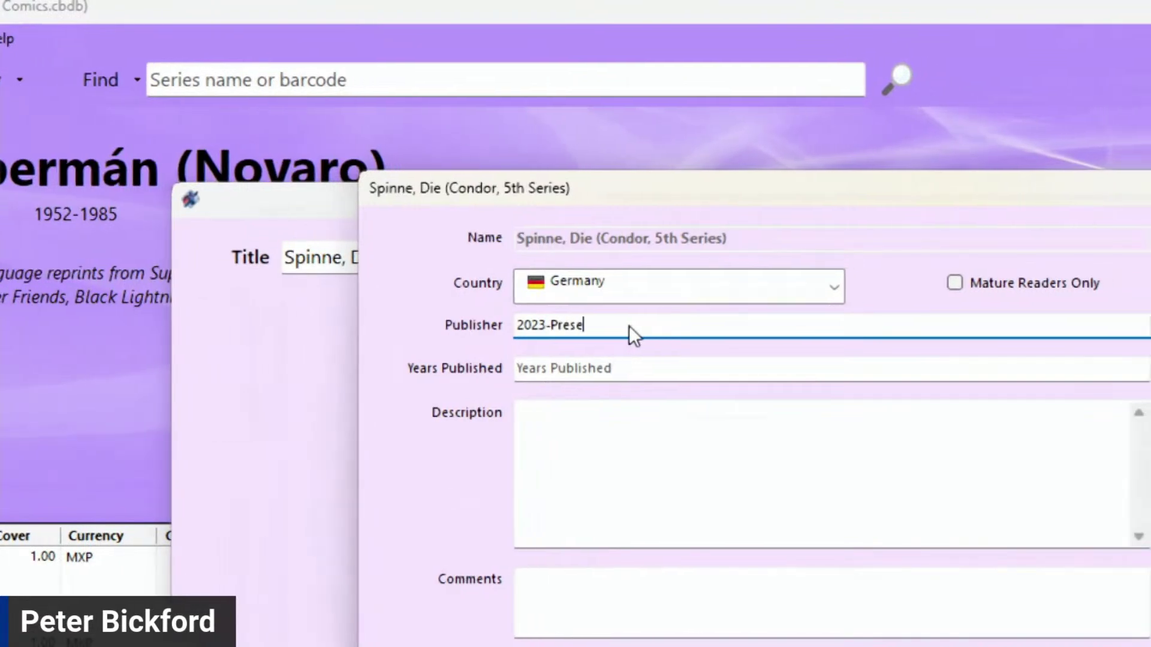
pyautogui.write('nt')
pyautogui.press('Tab')
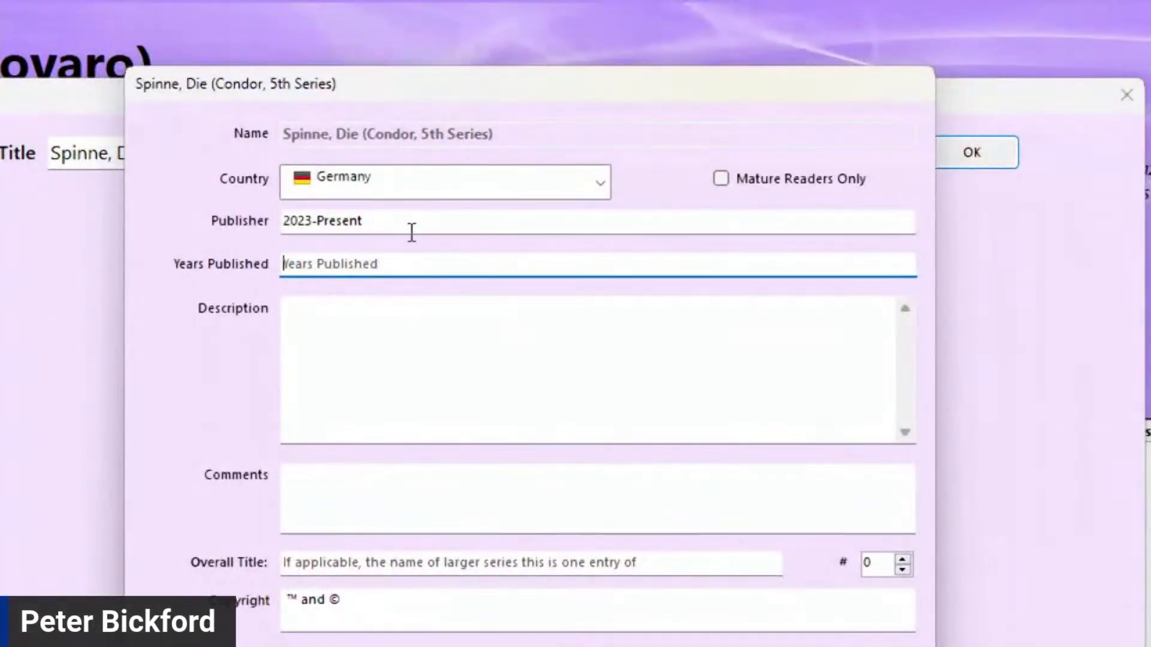
pyautogui.moveTo(412, 232); pyautogui.dragTo(264, 204)
pyautogui.press('BackSpace')
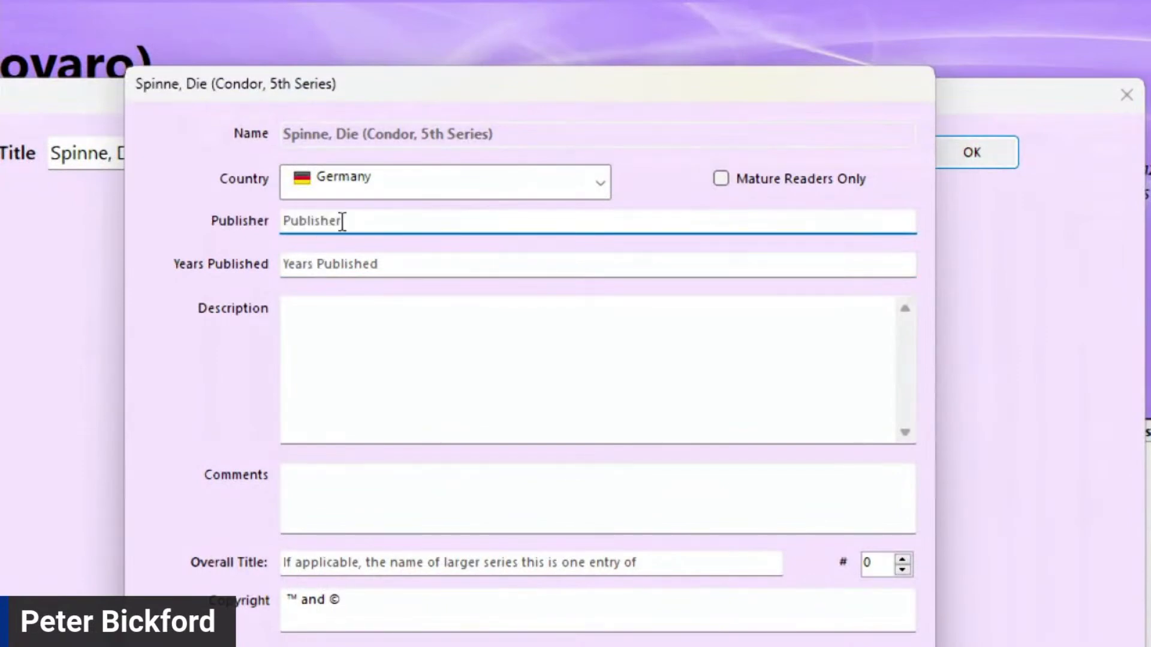
# Set the new series' publisher to Condor and years published to 2023-Present, and save the series.
pyautogui.write('Condor')
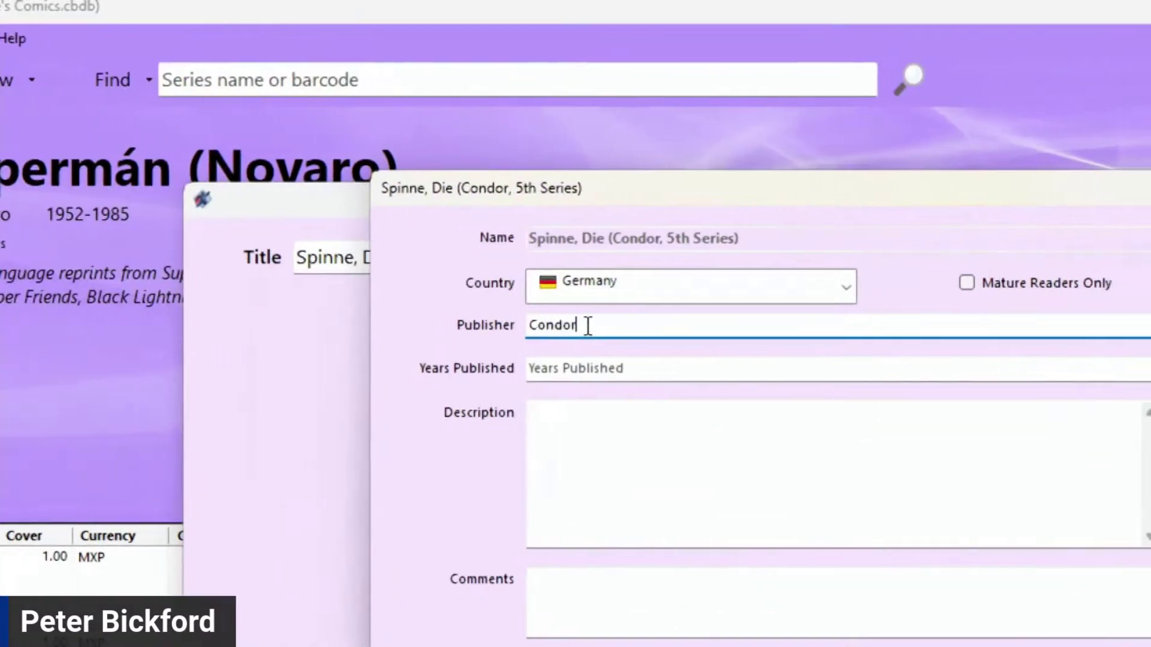
pyautogui.press('Tab')
pyautogui.write('2')
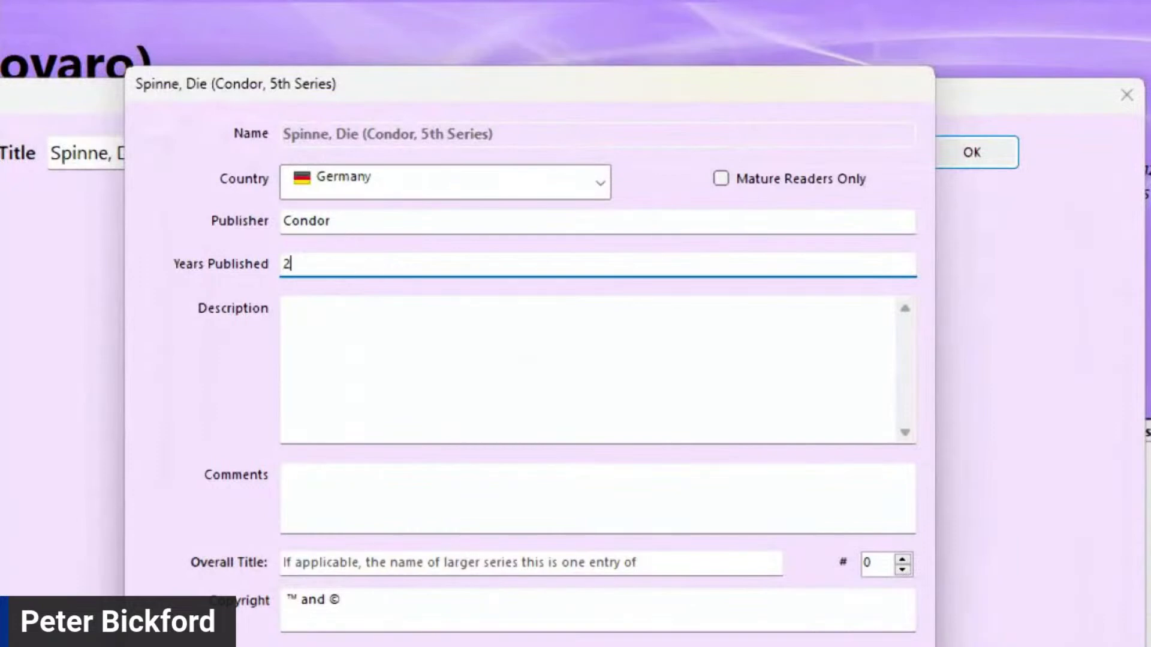
pyautogui.write('023-Pre')
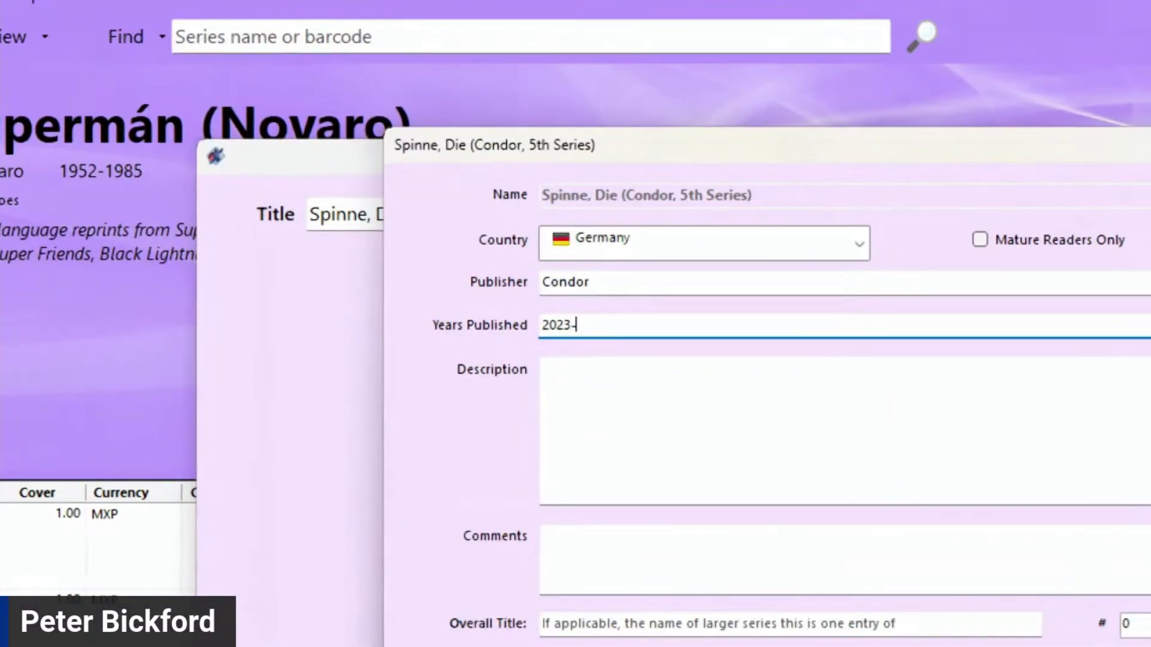
pyautogui.write('sent')
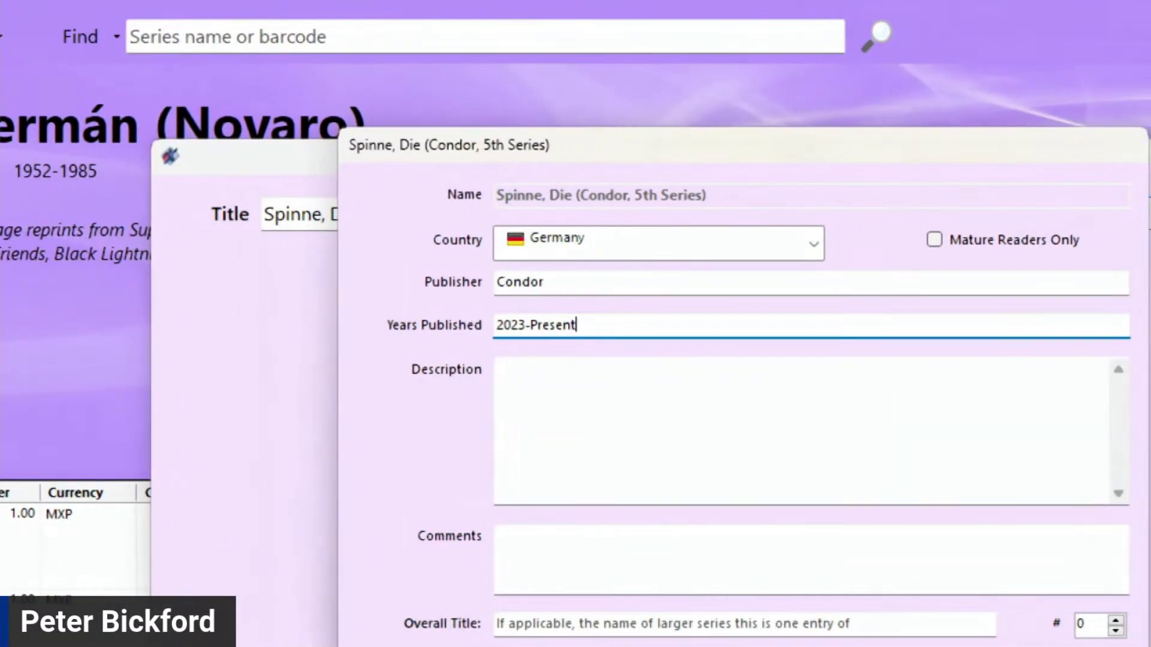
pyautogui.press('Tab')
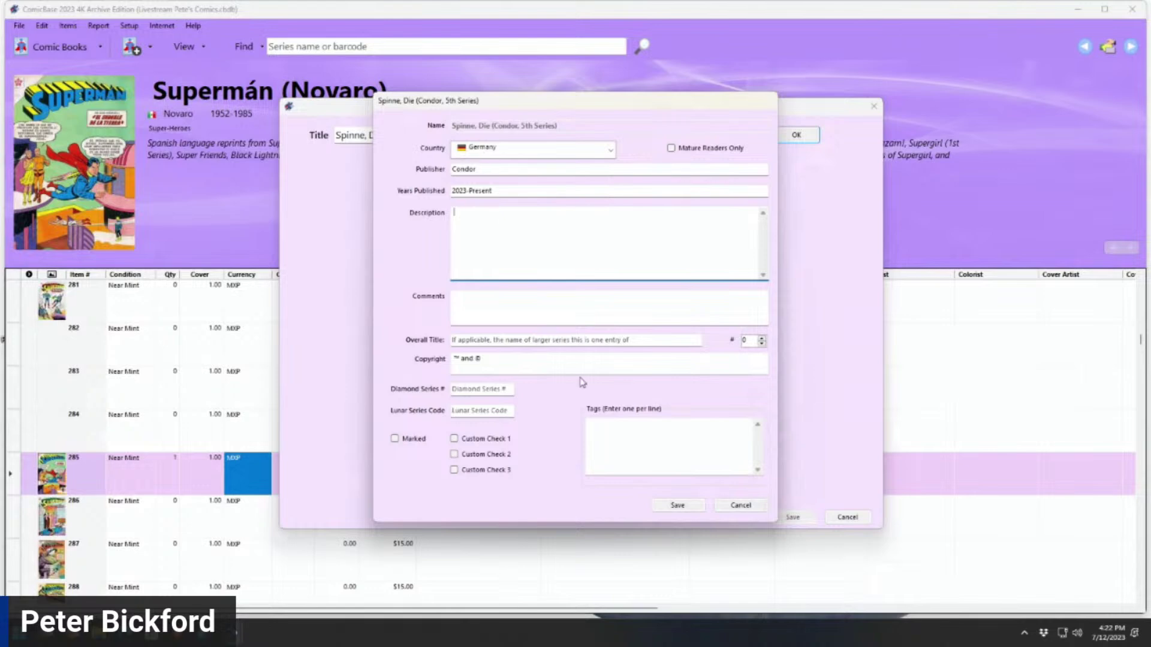
pyautogui.click(676, 504)
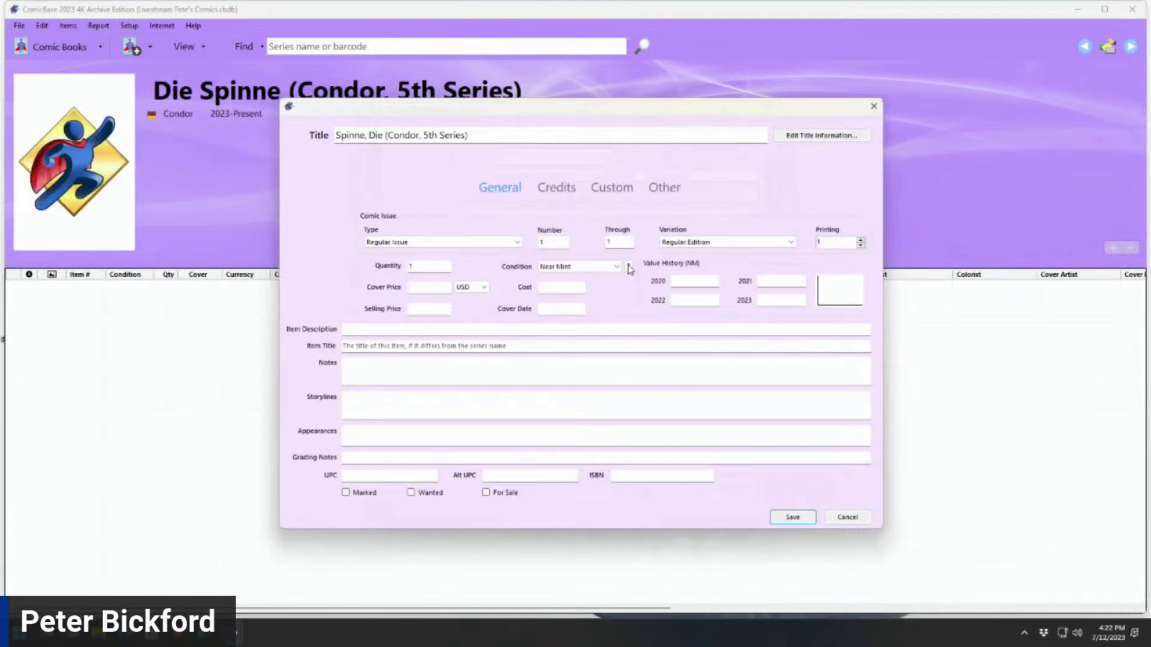
# Set the issue numbers to run from 1 through 10 and the cover price currency to EUR.
pyautogui.click(626, 240)
pyautogui.write('0')
pyautogui.click(474, 288)
pyautogui.scroll(3, 486, 359)
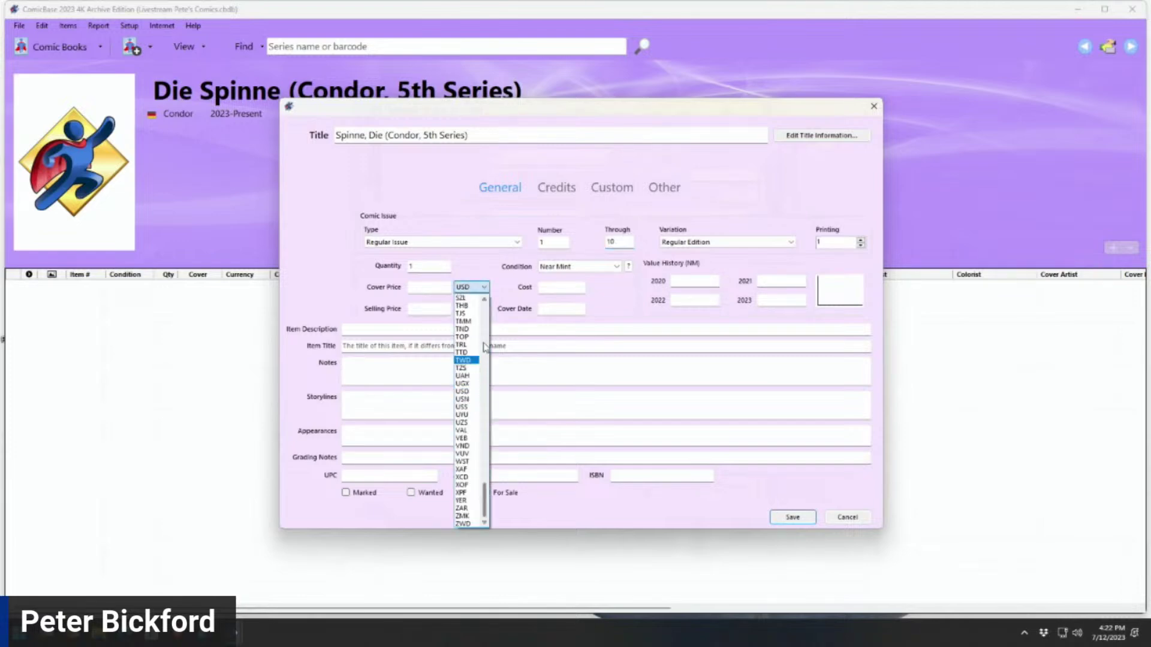
pyautogui.scroll(20, 484, 322)
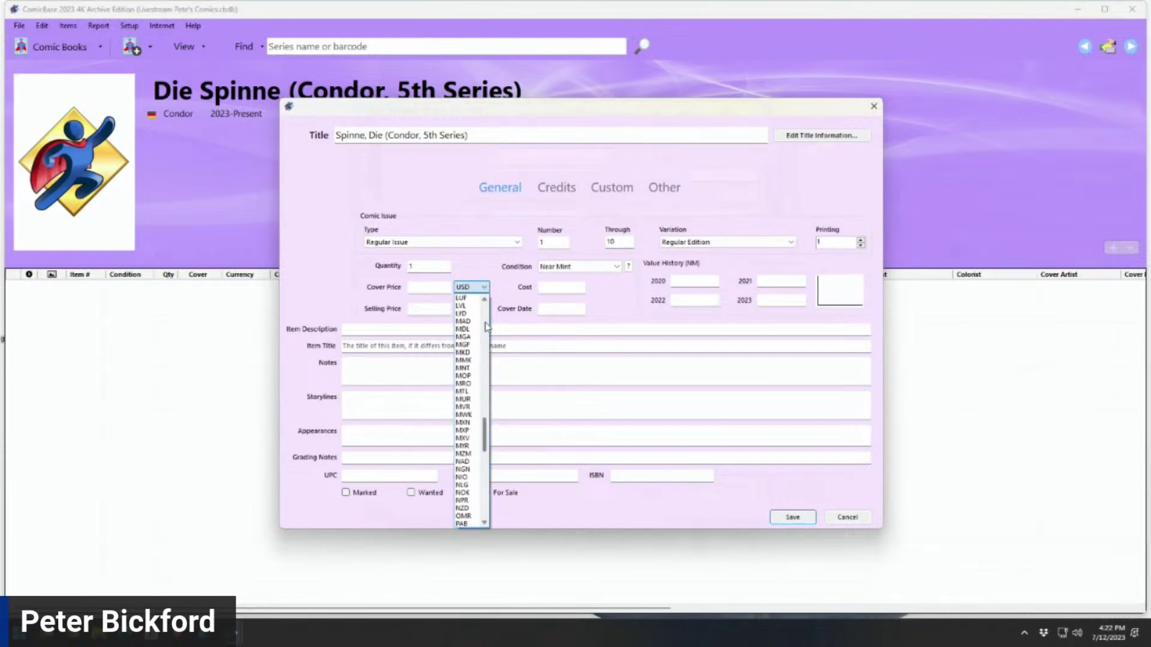
pyautogui.scroll(4, 484, 322)
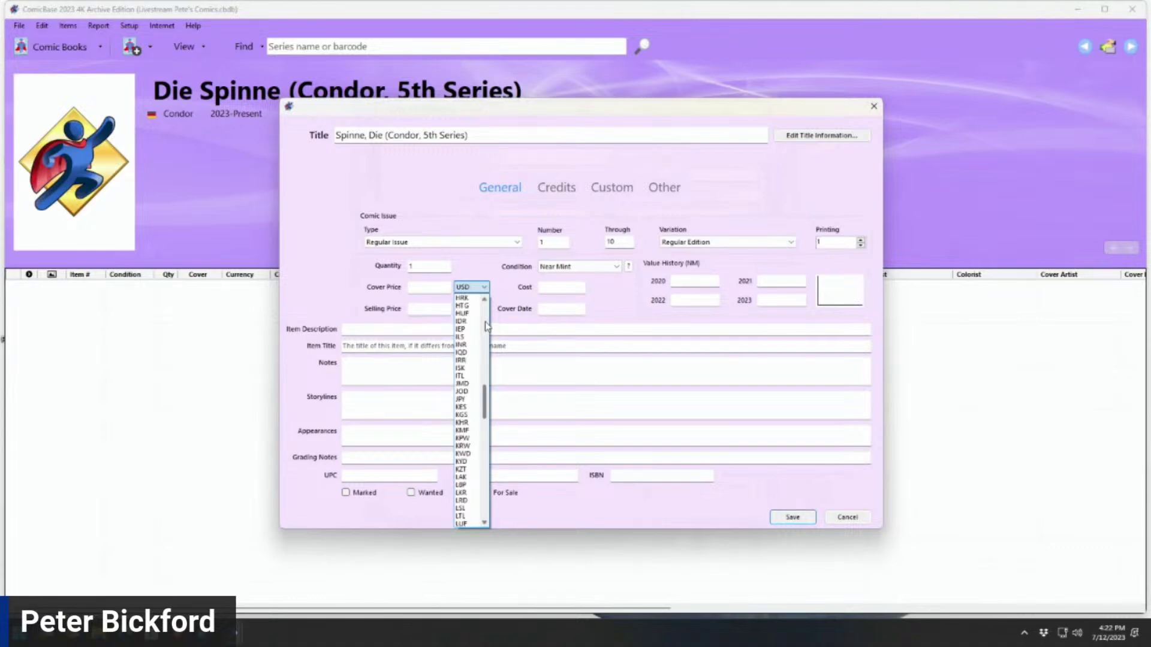
pyautogui.scroll(8, 484, 322)
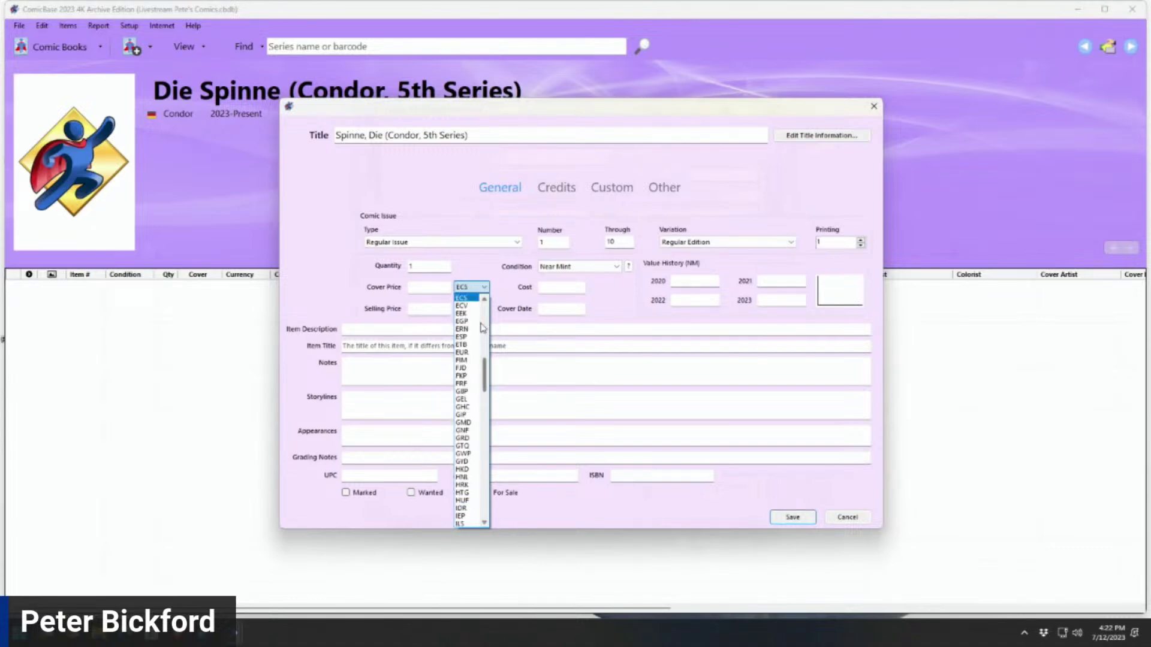
pyautogui.scroll(1, 483, 329)
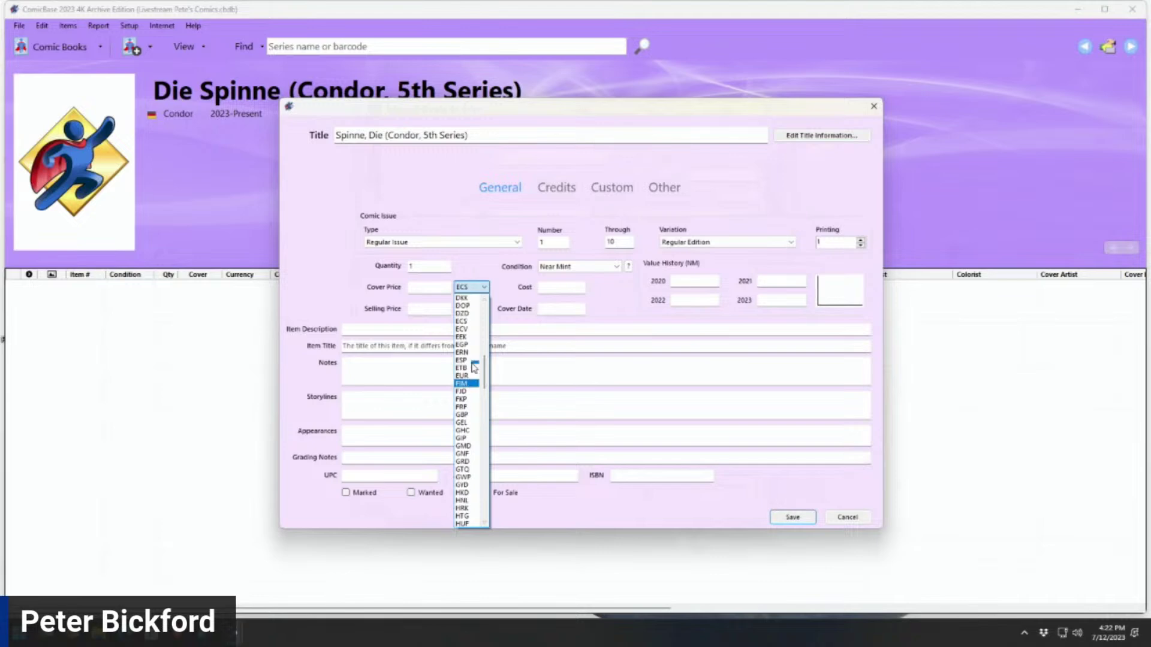
pyautogui.click(473, 376)
# Set the cover price of the new issues to 2.
pyautogui.click(424, 289)
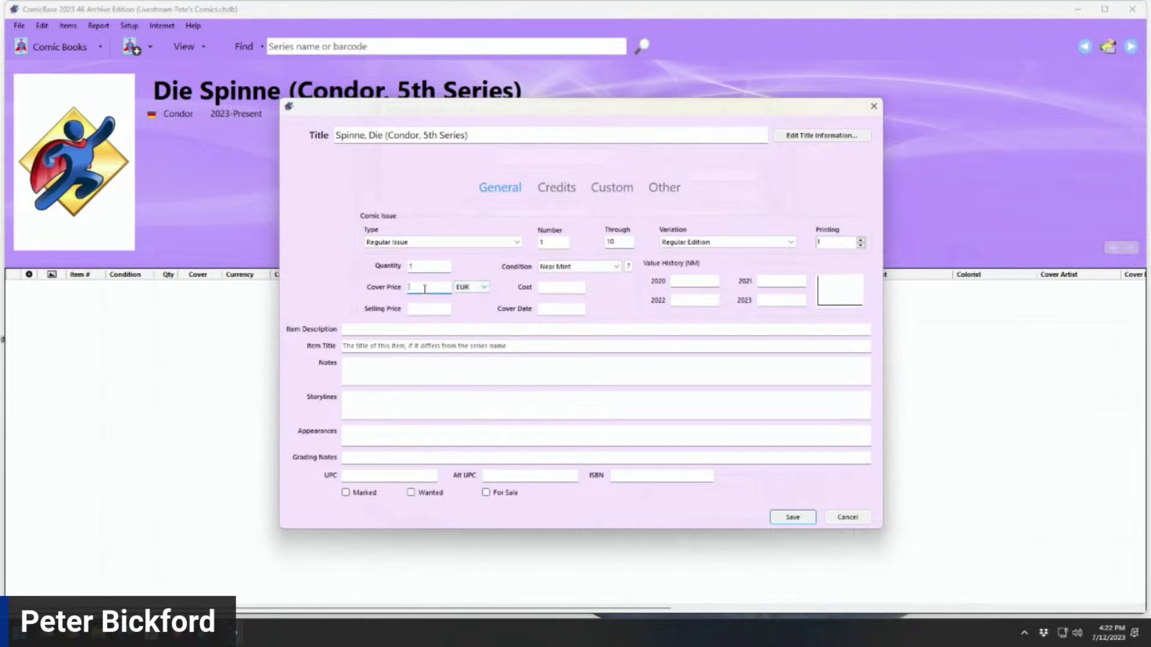
pyautogui.write('2')
pyautogui.press('Tab')
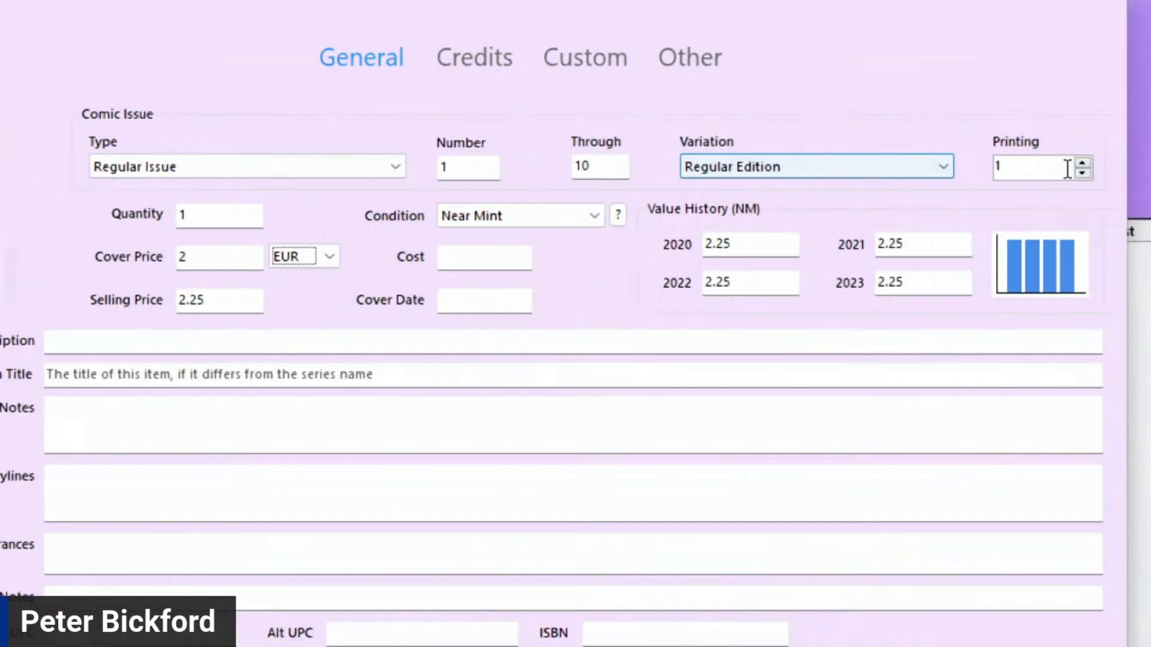
pyautogui.doubleClick(207, 263)
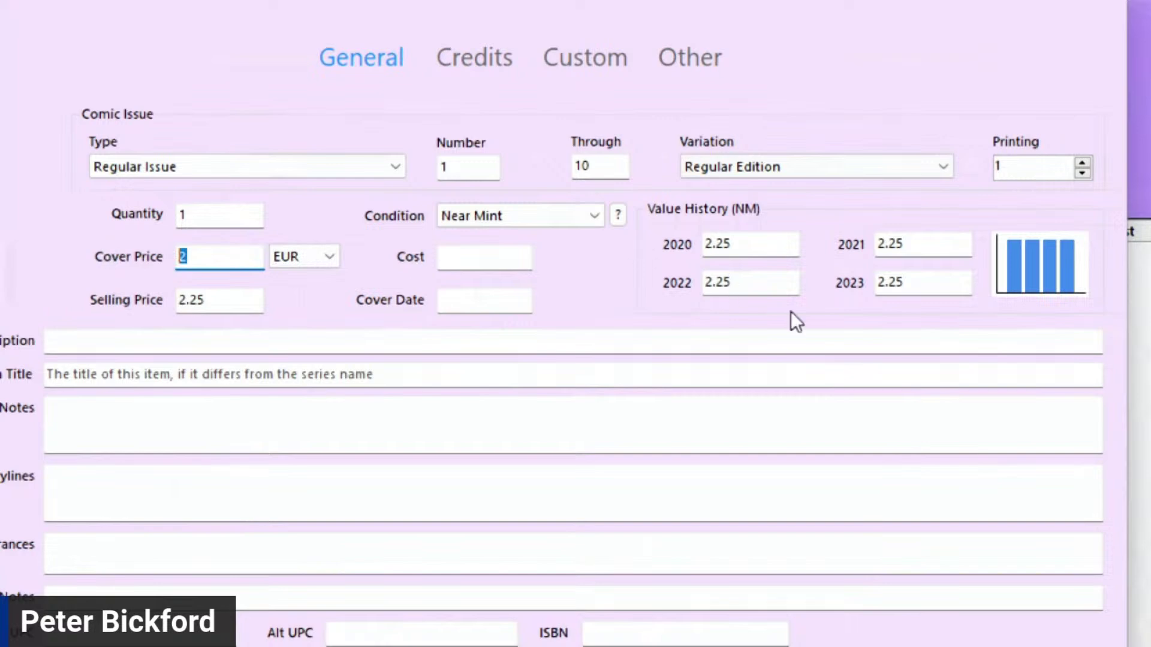
pyautogui.click(751, 245)
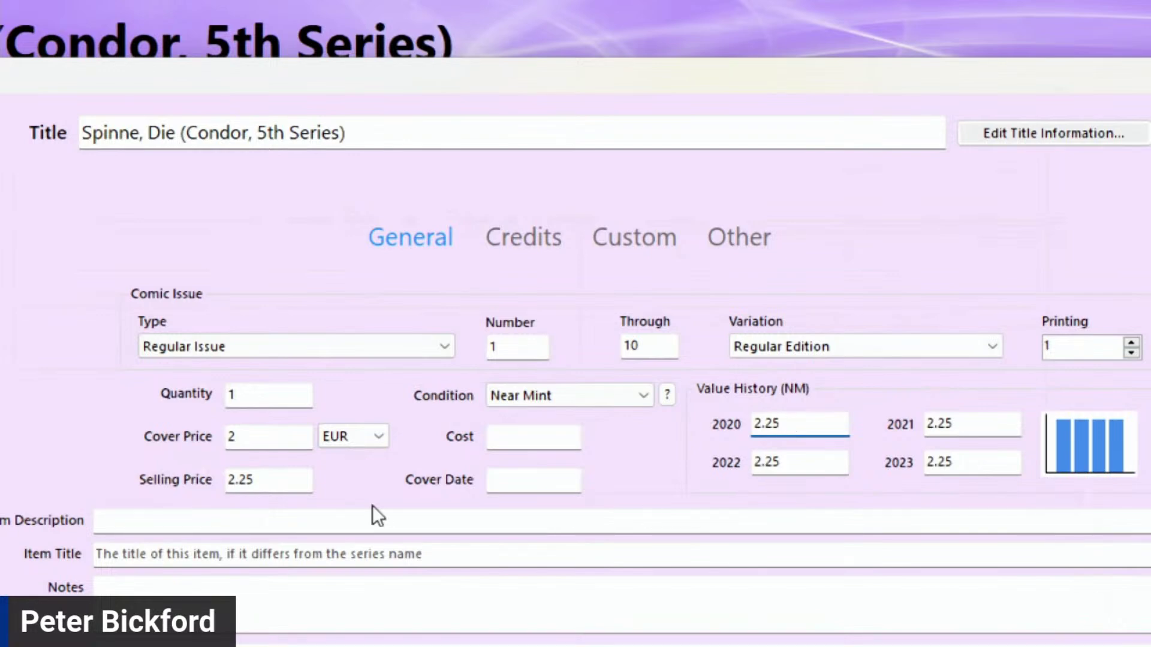
# Try CAD as the cover price currency.
pyautogui.click(363, 451)
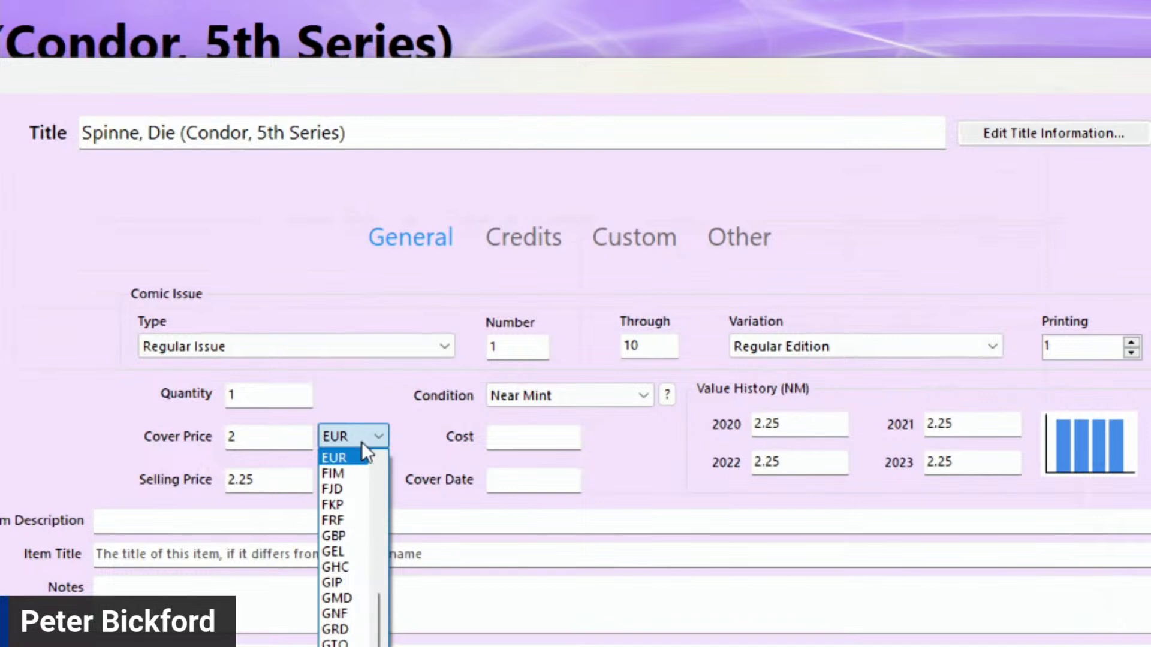
pyautogui.scroll(10, 384, 498)
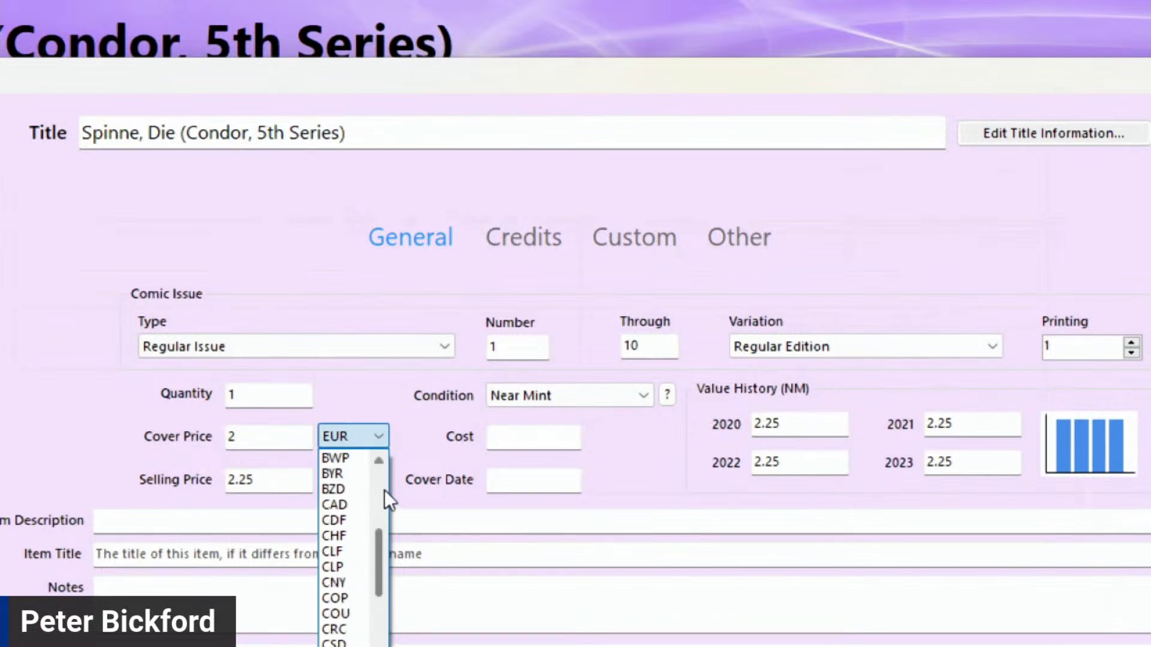
pyautogui.click(334, 505)
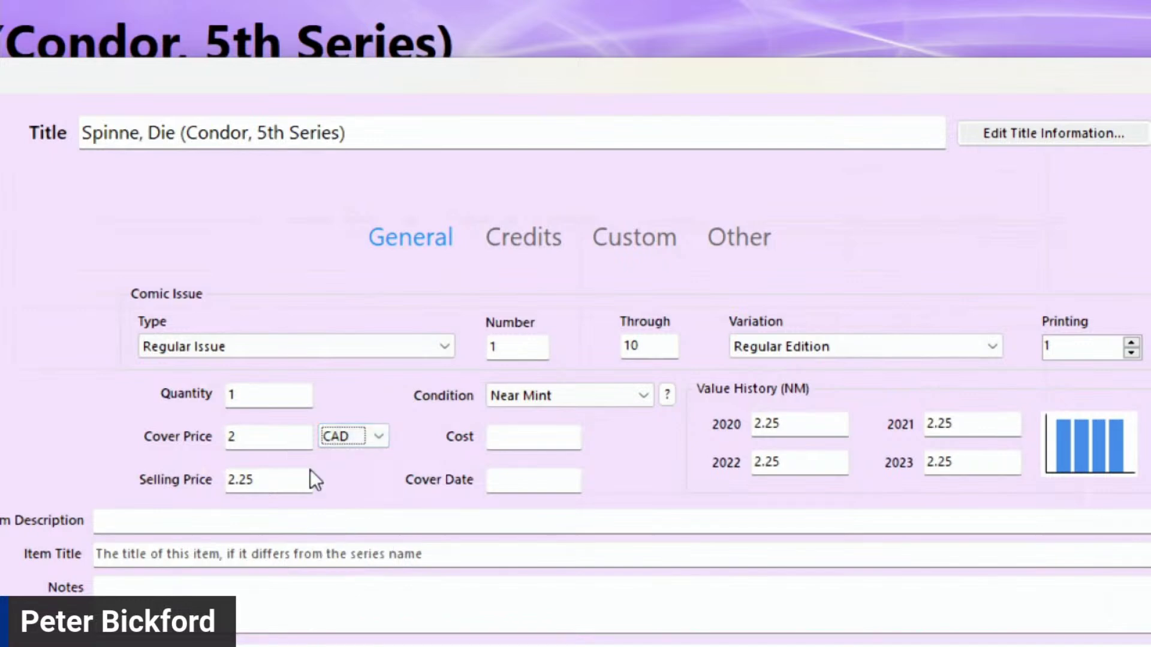
pyautogui.click(286, 445)
pyautogui.doubleClick(231, 436)
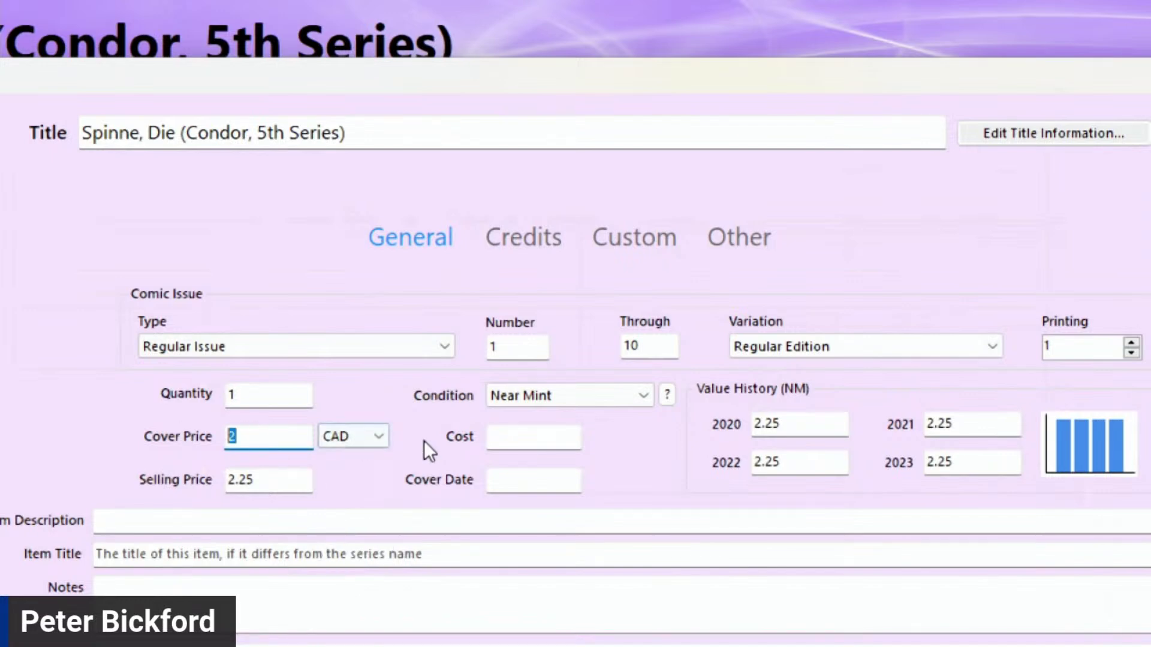
# Set the cover price currency back to EUR and save the new issues.
pyautogui.click(361, 436)
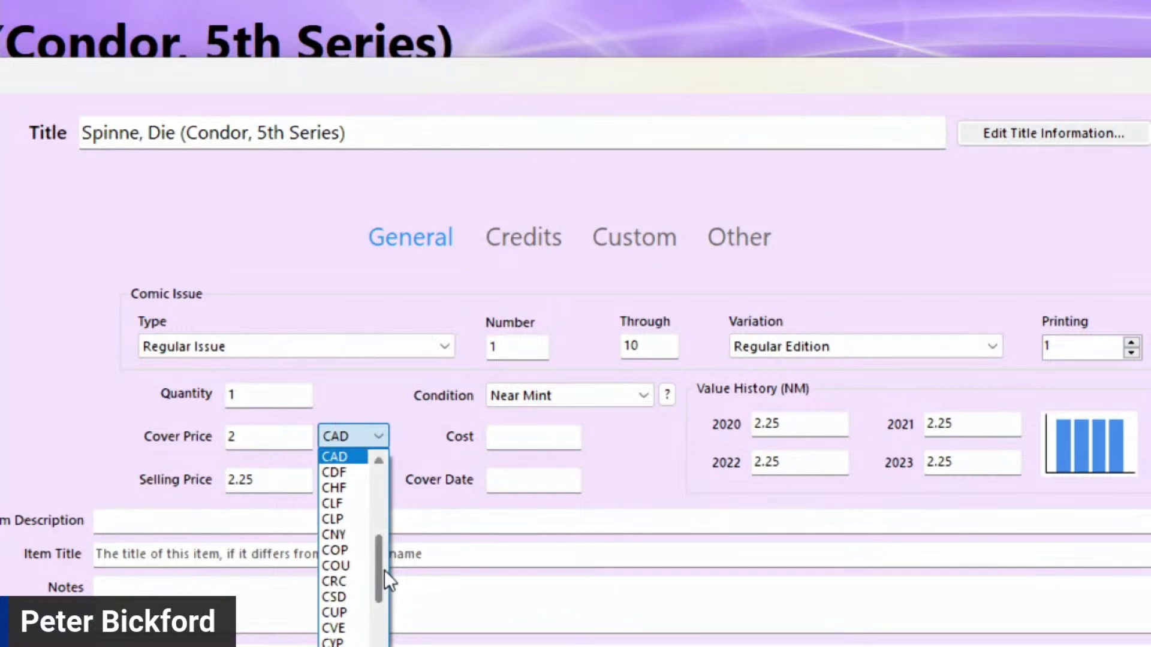
pyautogui.moveTo(384, 569); pyautogui.dragTo(380, 609)
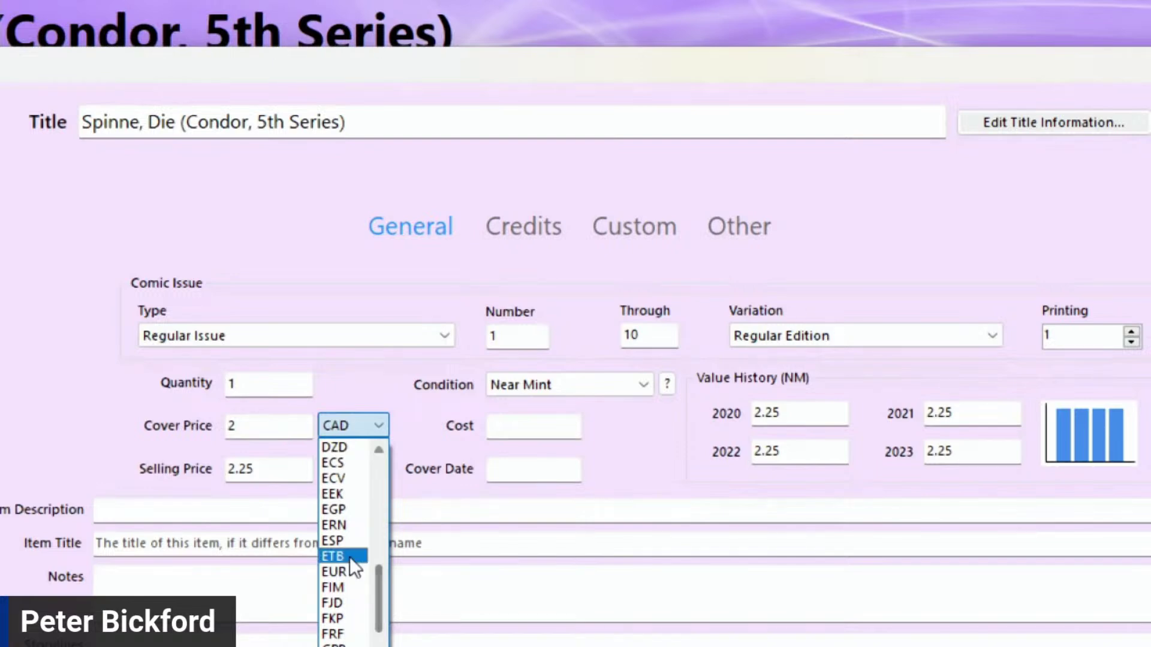
pyautogui.scroll(2, 366, 541)
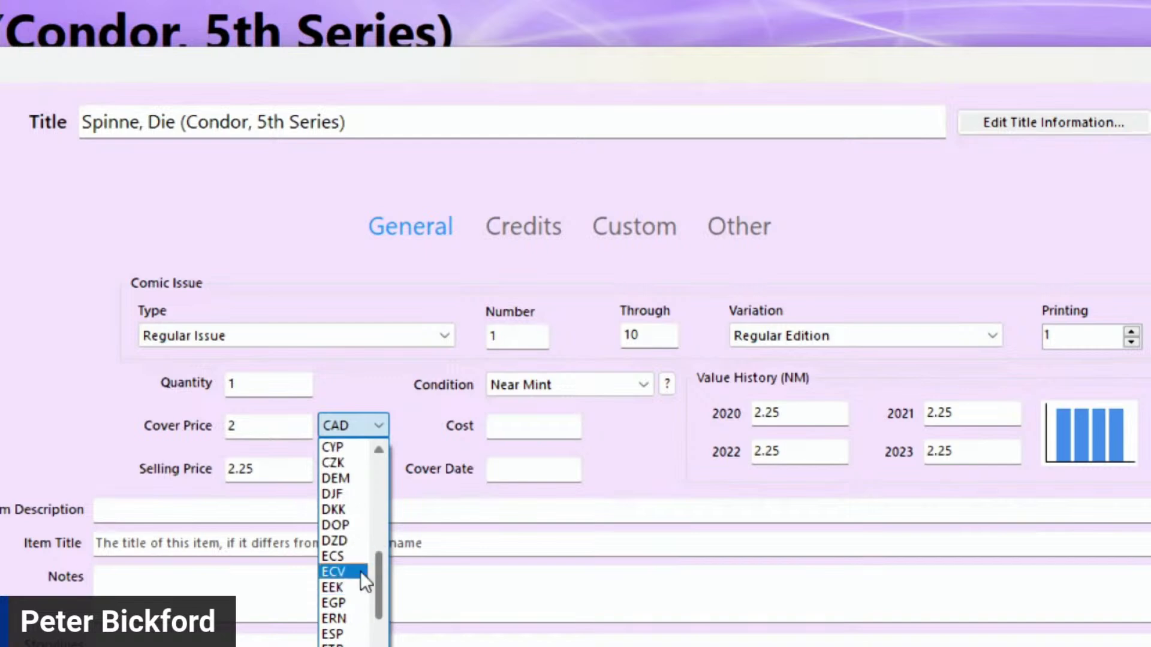
pyautogui.scroll(-1, 346, 591)
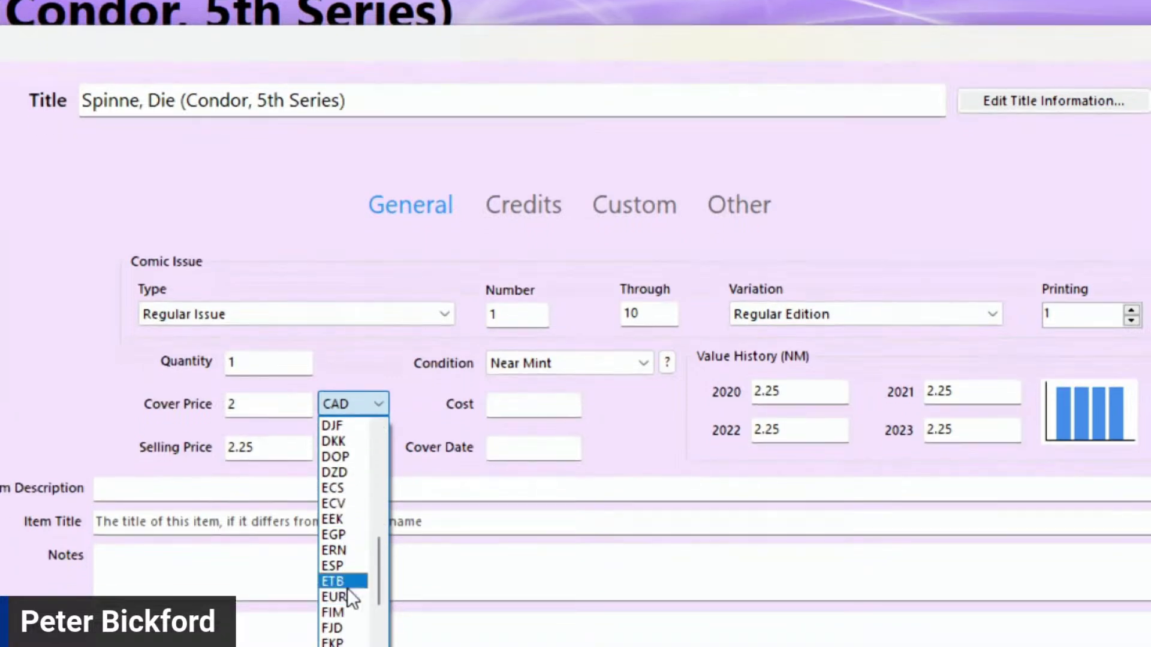
pyautogui.click(347, 600)
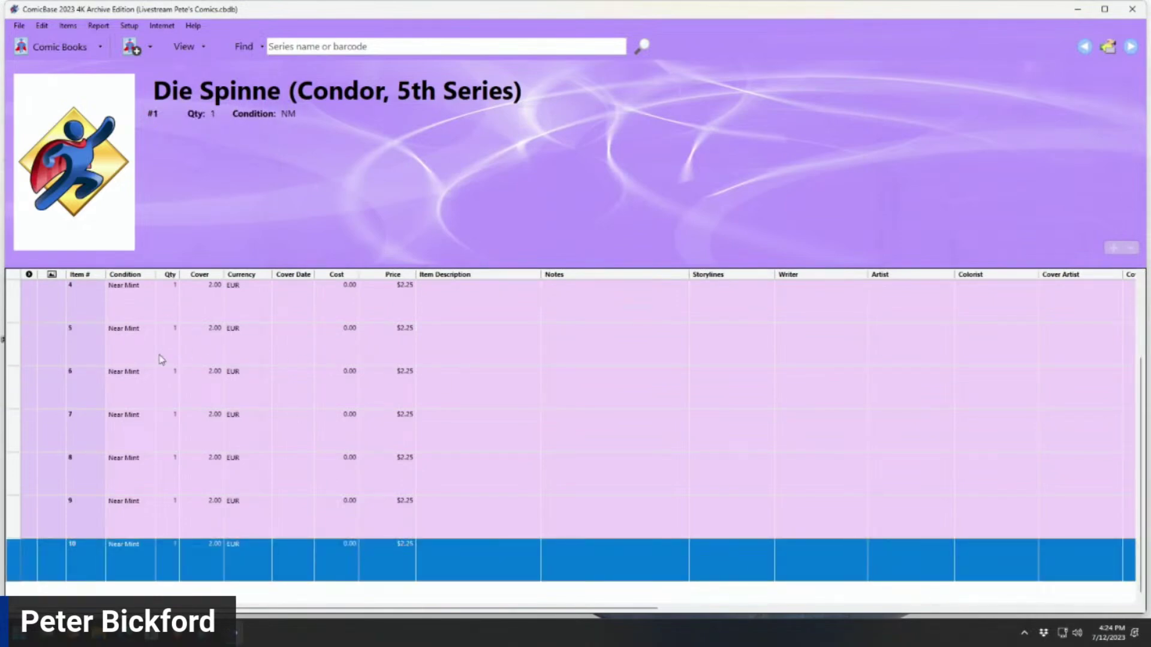
# Select issue 6 of the new series and browse to the neighbouring Die Spinne titles.
pyautogui.click(287, 383)
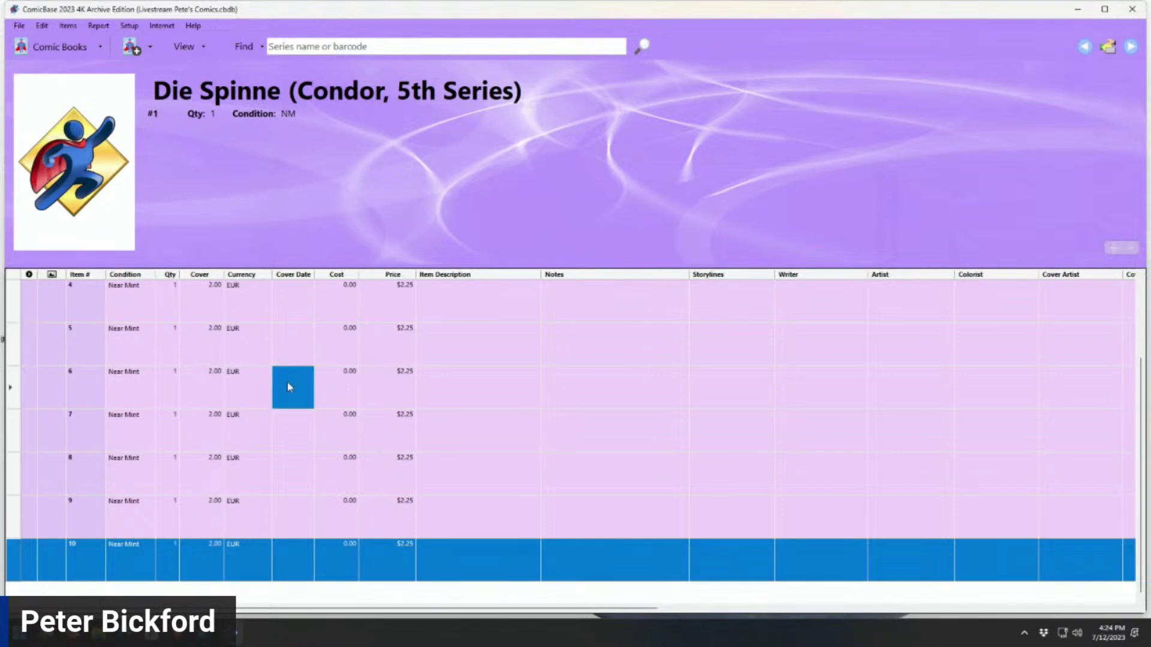
pyautogui.click(12, 386)
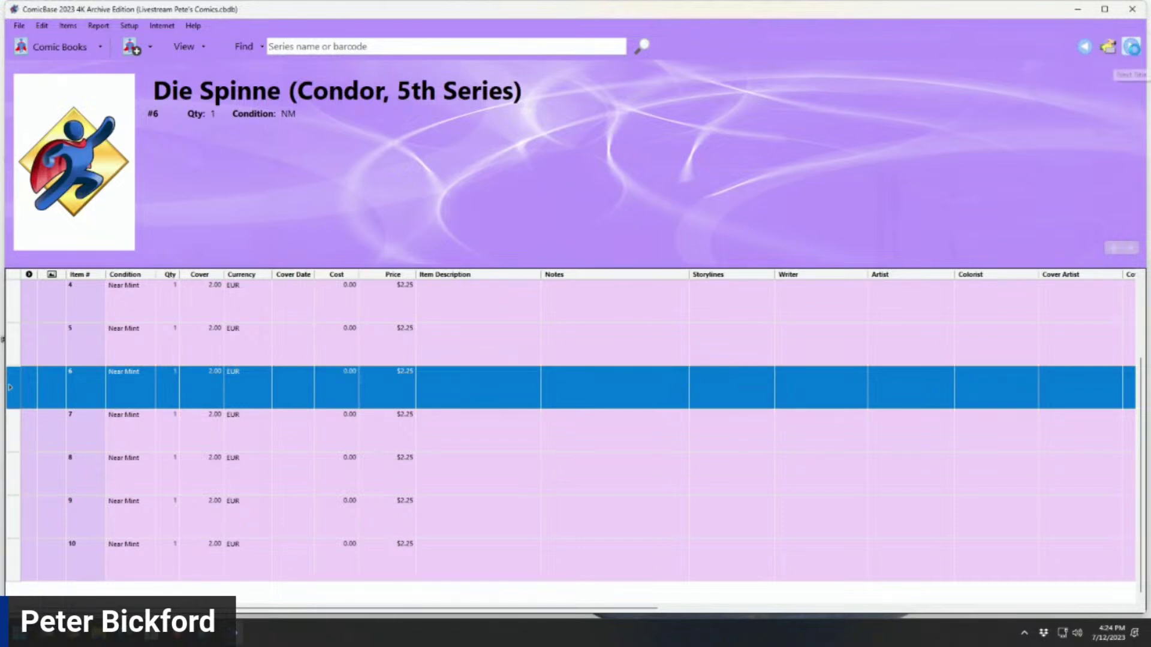
pyautogui.click(1085, 48)
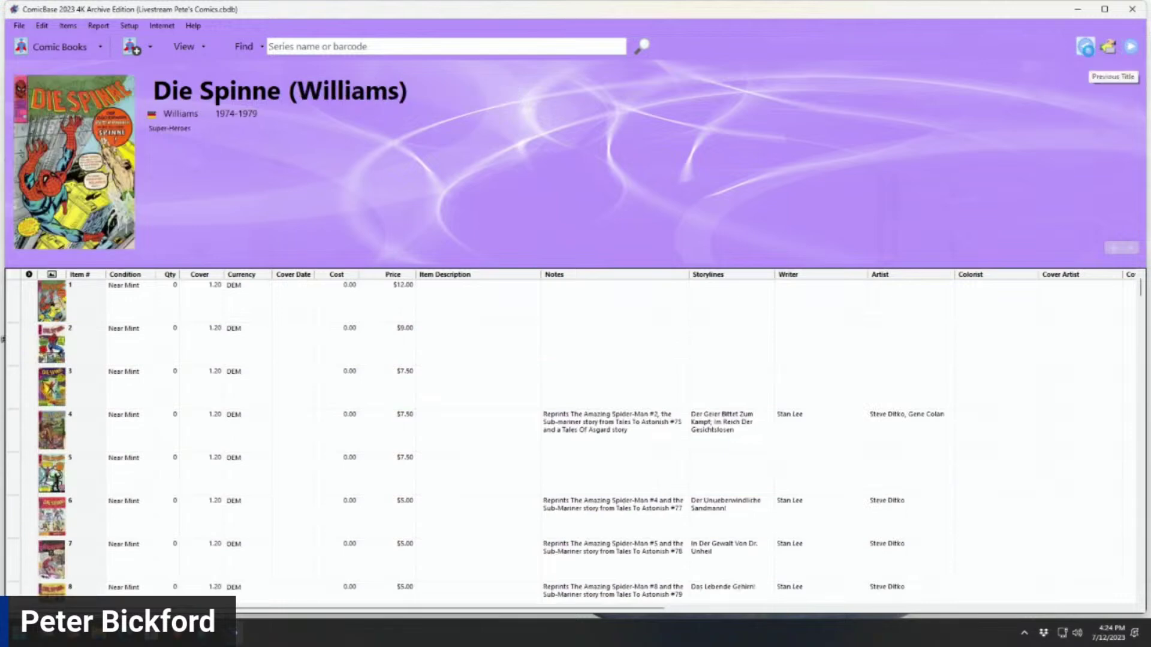
pyautogui.click(1084, 48)
pyautogui.click(1131, 48)
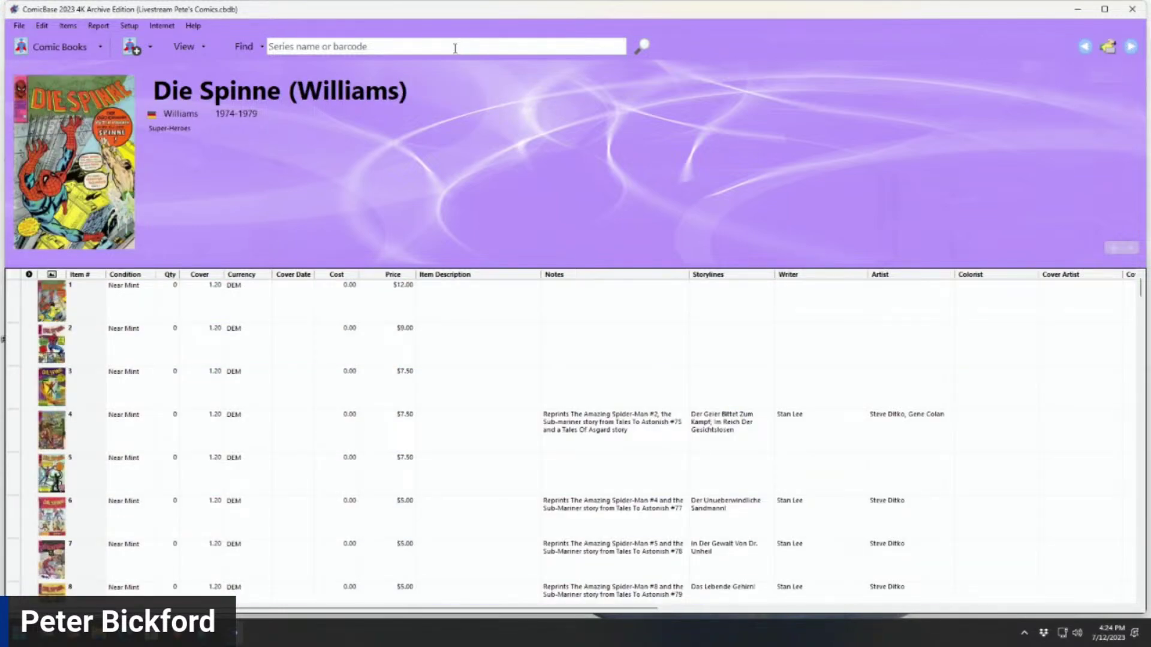
# Search for "superman", browse the matching foreign series, and open Supermán (Novaro).
pyautogui.click(455, 46)
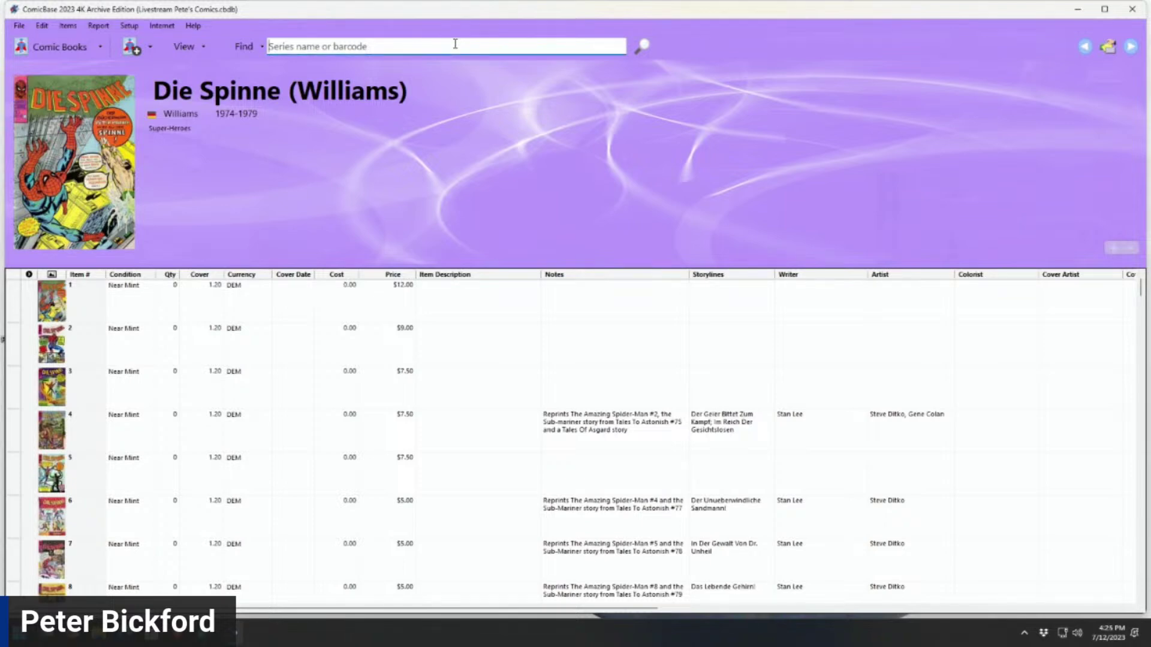
pyautogui.write('superman')
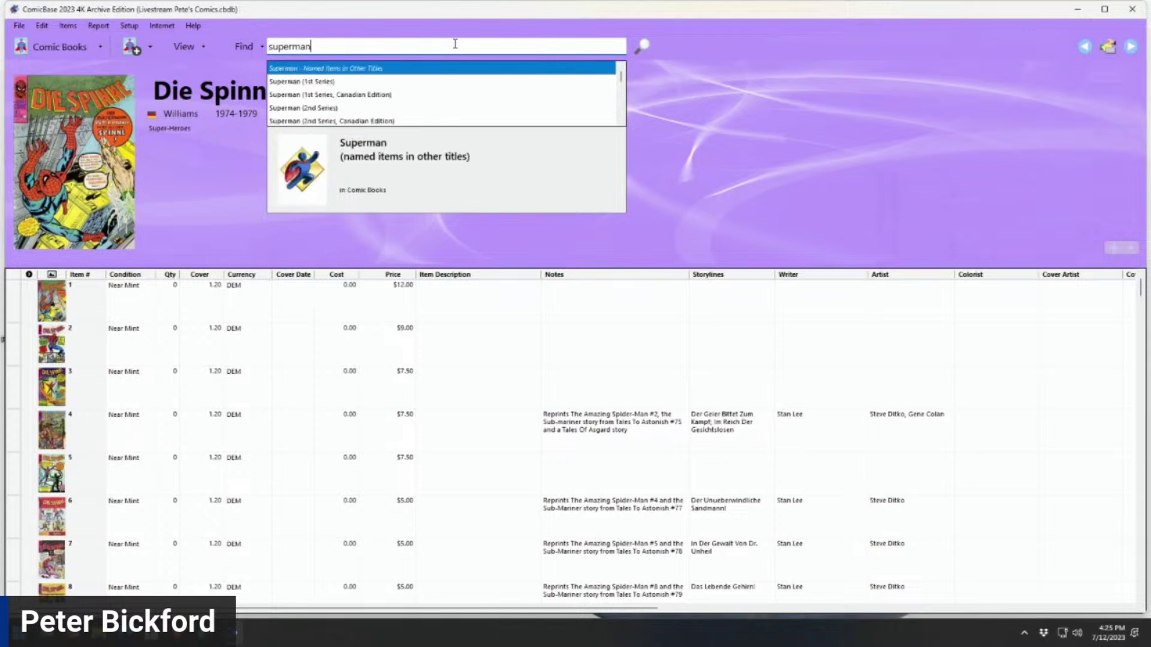
pyautogui.press('Down')
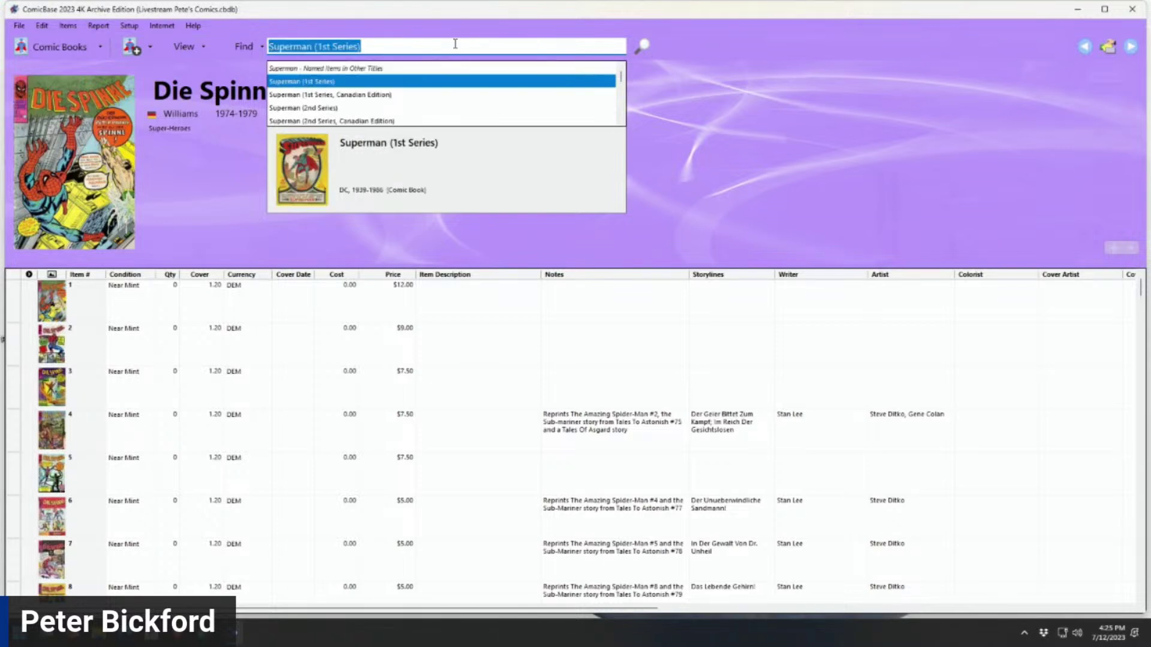
pyautogui.press('Down')
pyautogui.press('Down')
pyautogui.press('Down')
pyautogui.press('Down')
pyautogui.press('Down')
pyautogui.press('Down')
pyautogui.press('Down')
pyautogui.press('Down')
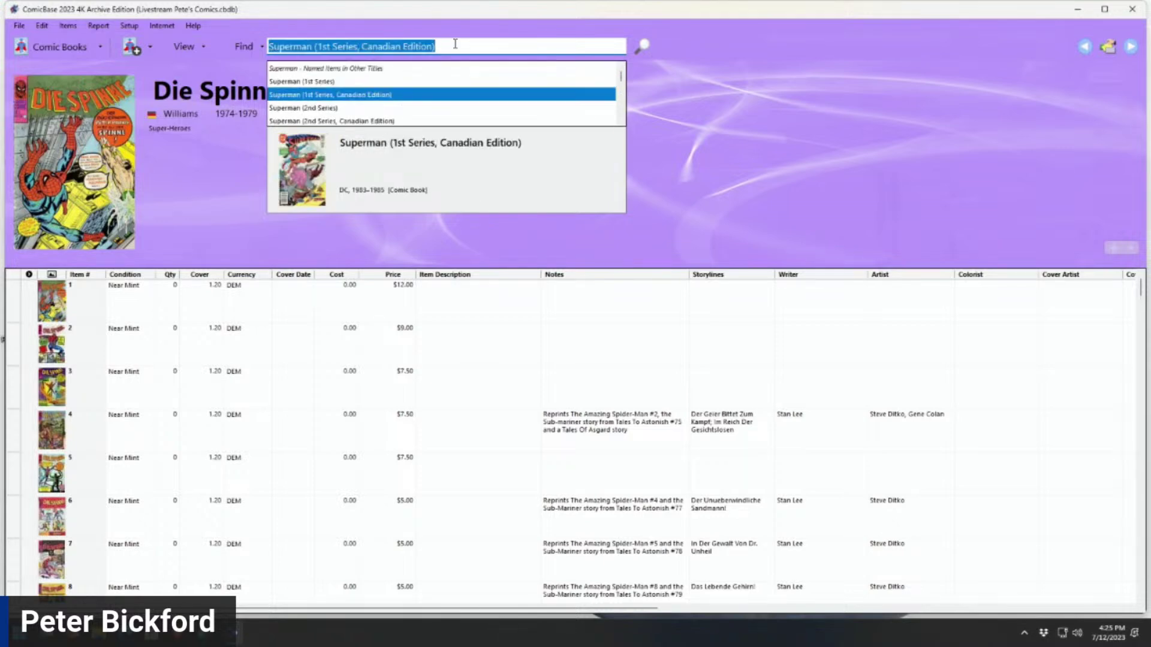
pyautogui.press('Down')
pyautogui.press('Down')
pyautogui.press('Down')
pyautogui.press('Down')
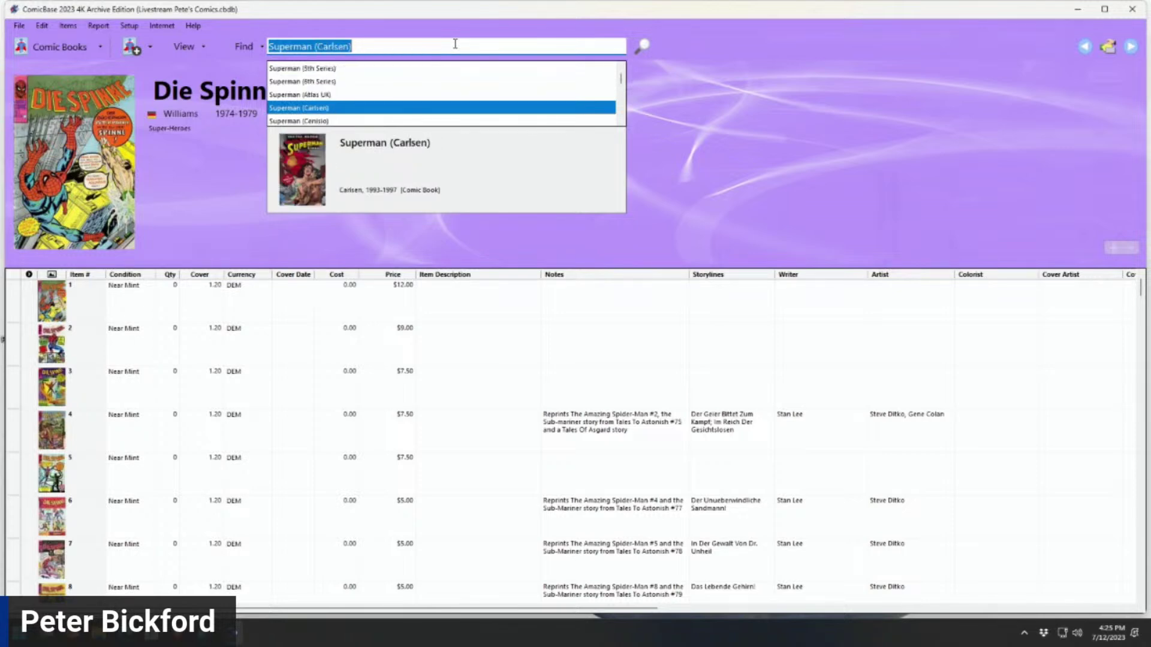
pyautogui.press('Down')
pyautogui.press('Down')
pyautogui.press('Down')
pyautogui.press('Down')
pyautogui.press('Down')
pyautogui.press('Down')
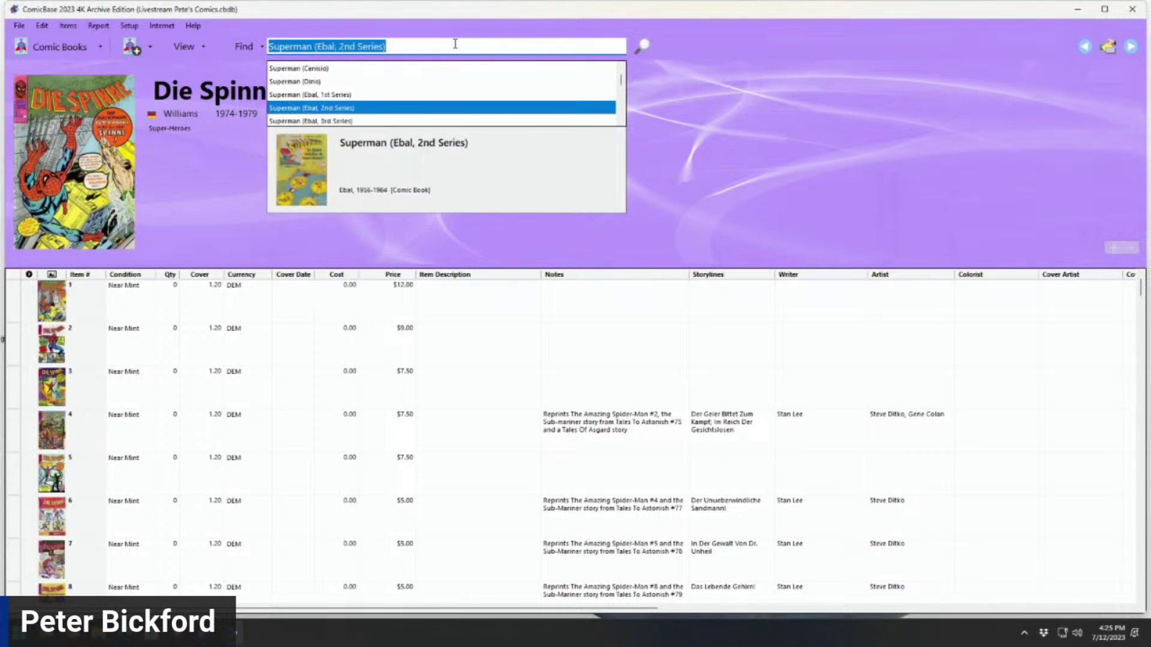
pyautogui.press('Down')
pyautogui.press('Down')
pyautogui.press('Down')
pyautogui.press('Down')
pyautogui.press('Down')
pyautogui.press('Down')
pyautogui.press('Down')
pyautogui.press('Down')
pyautogui.press('Down')
pyautogui.press('Down')
pyautogui.press('Down')
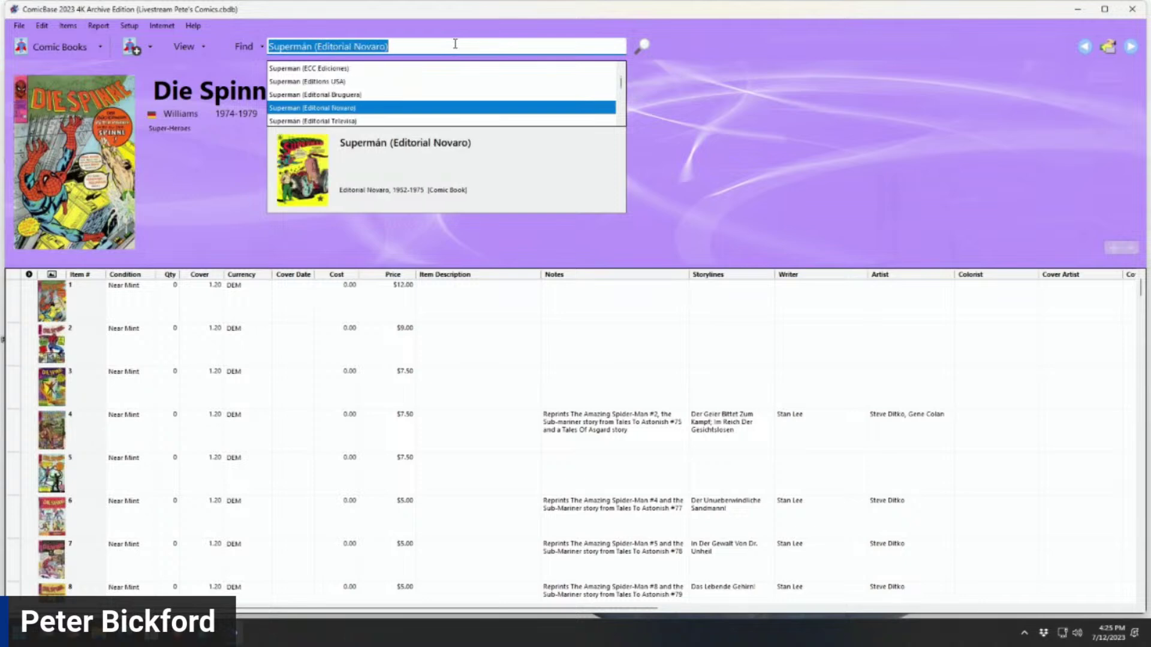
pyautogui.press('Down')
pyautogui.press('Down')
pyautogui.press('Down')
pyautogui.press('Down')
pyautogui.press('Down')
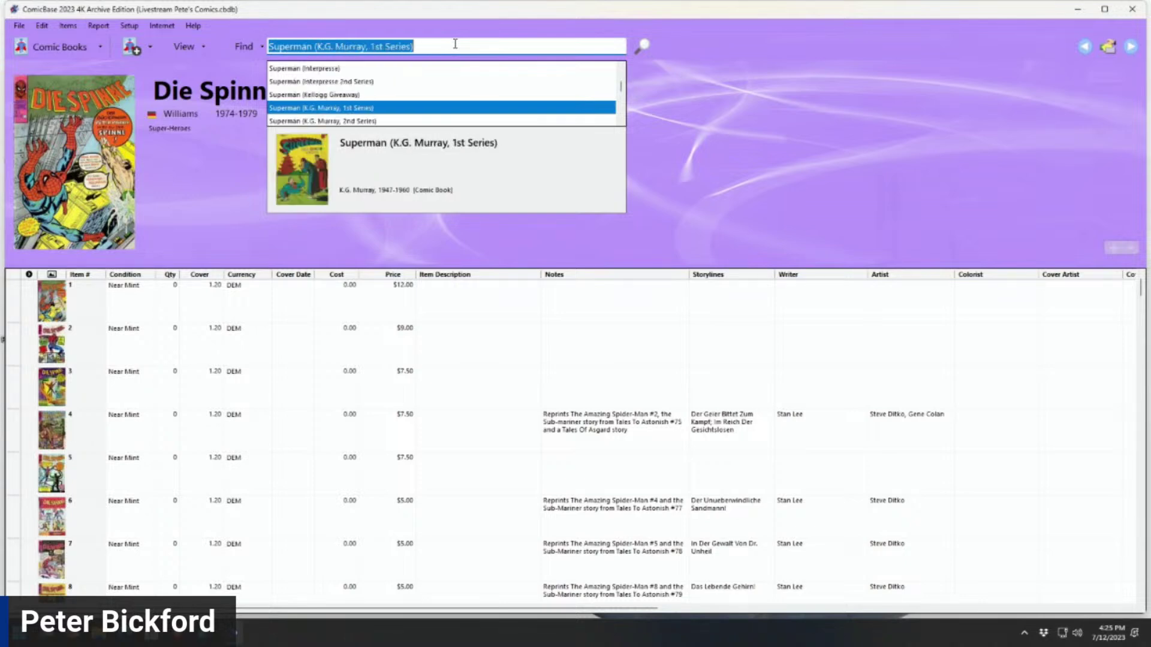
pyautogui.press('Down')
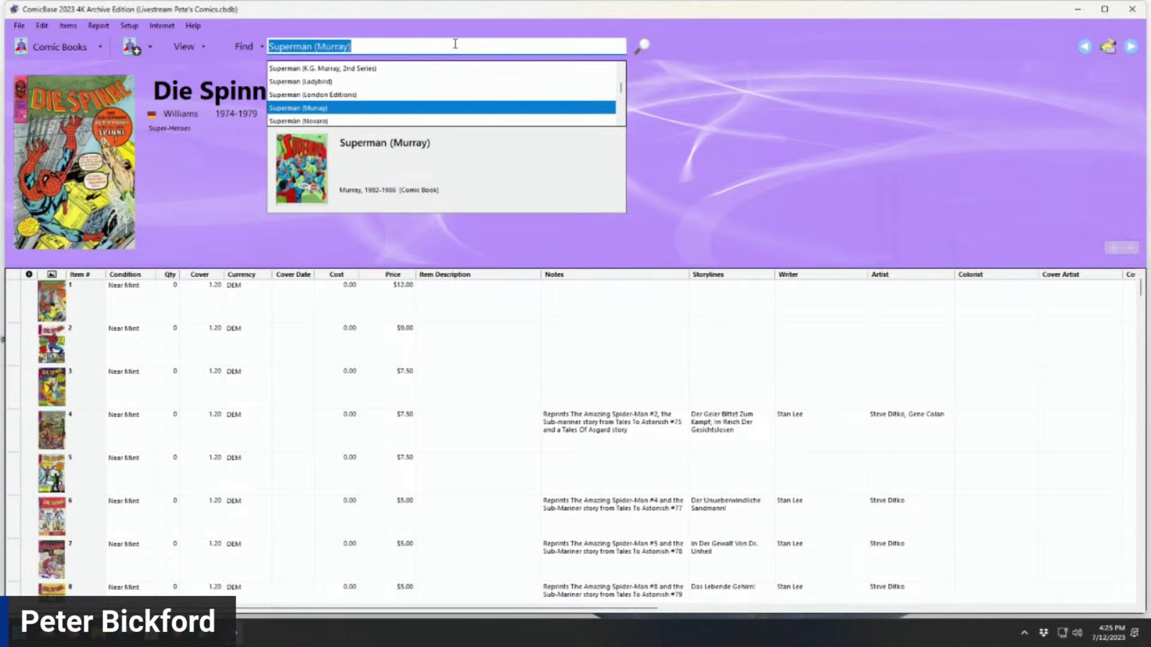
pyautogui.press('Down')
pyautogui.press('Down')
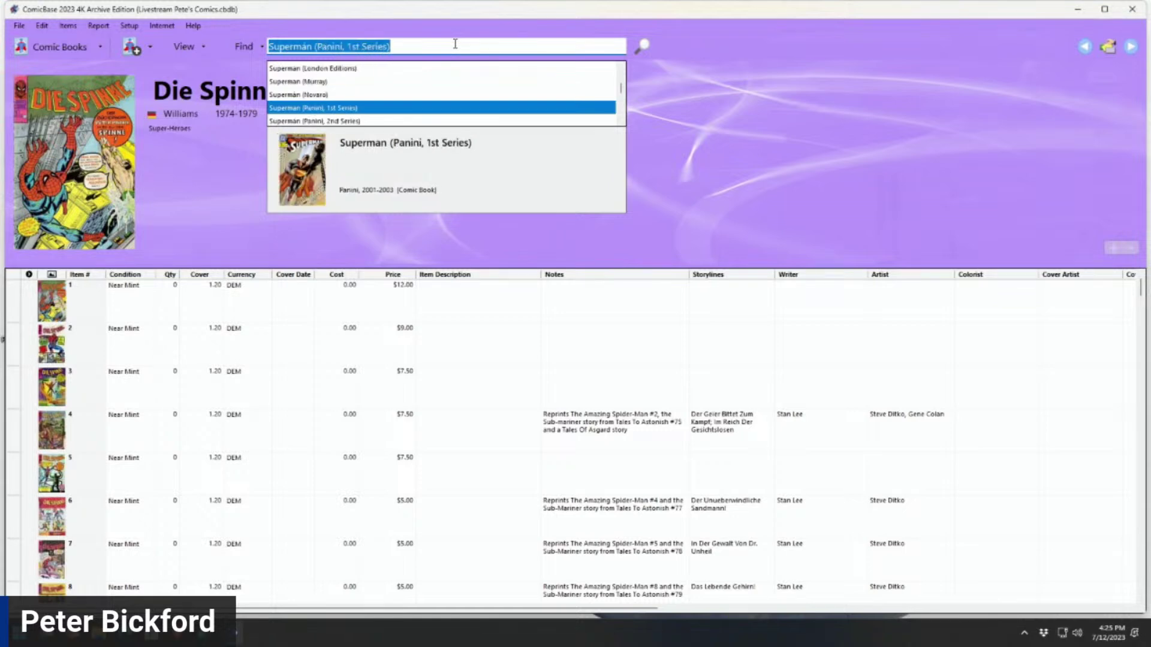
pyautogui.press('Up')
pyautogui.press('Return')
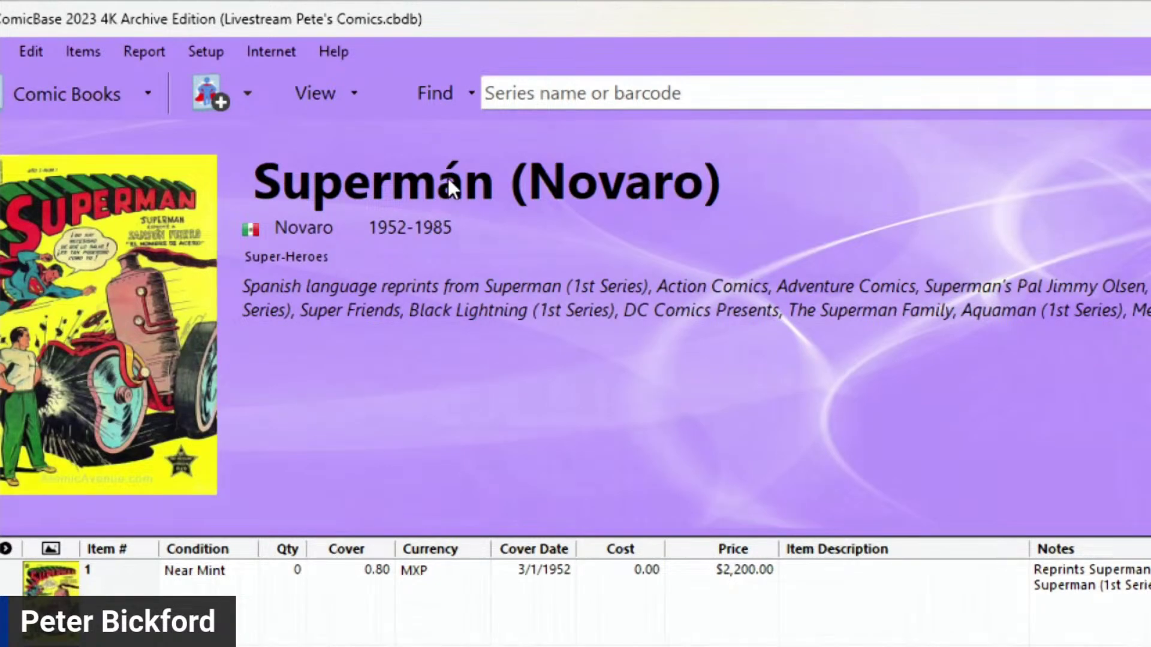
# Find Supermán (Novaro) again by searching for the unaccented "superman (nov", and select its issue 4.
pyautogui.click(648, 93)
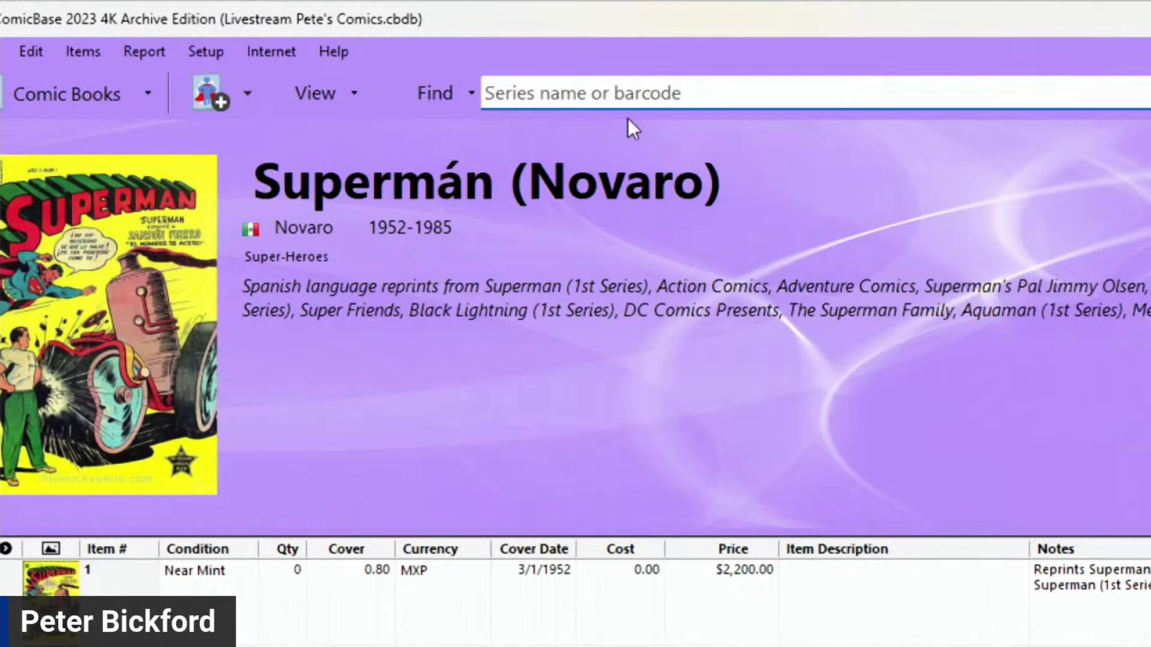
pyautogui.write('superman (nov')
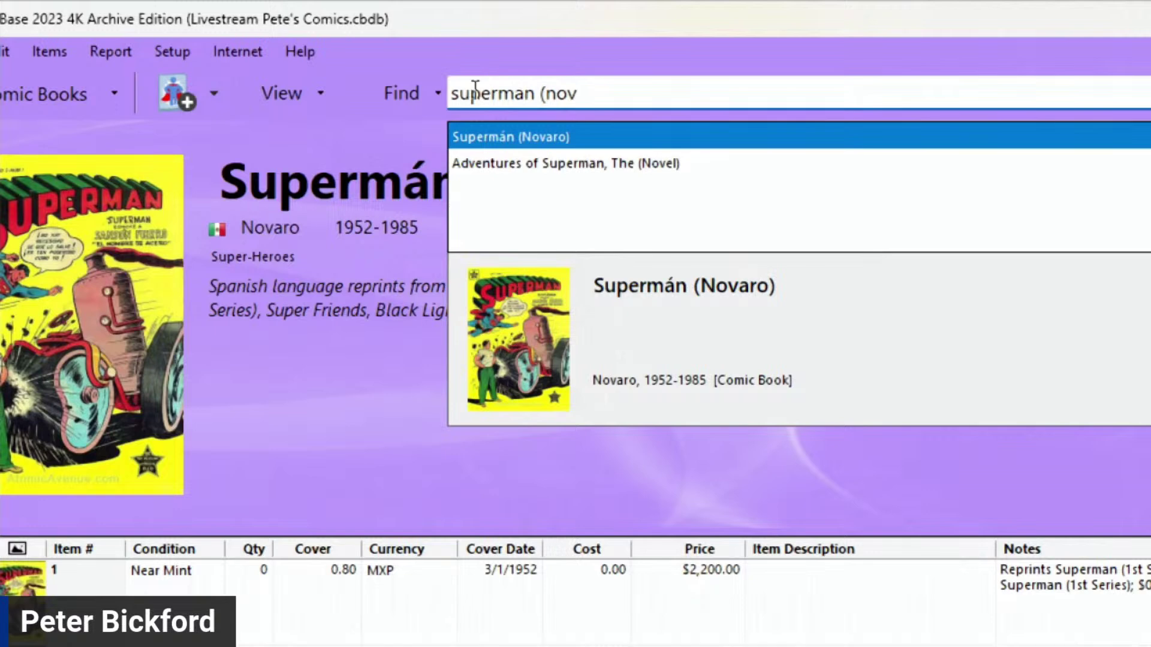
pyautogui.click(524, 135)
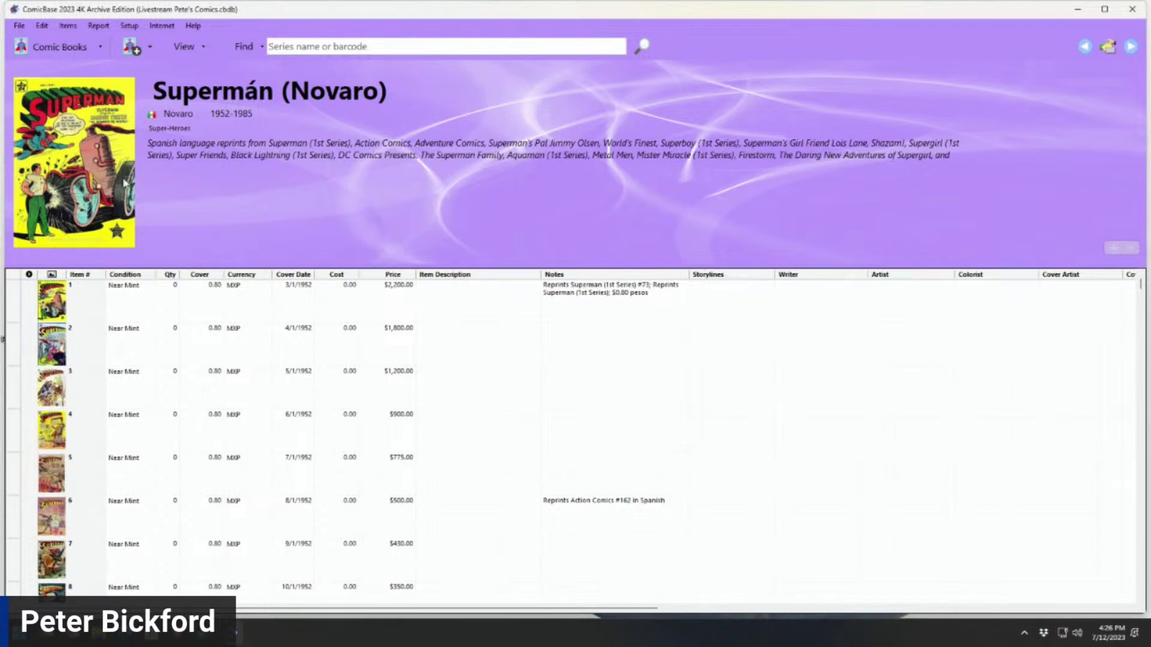
pyautogui.moveTo(153, 120)
pyautogui.click(14, 447)
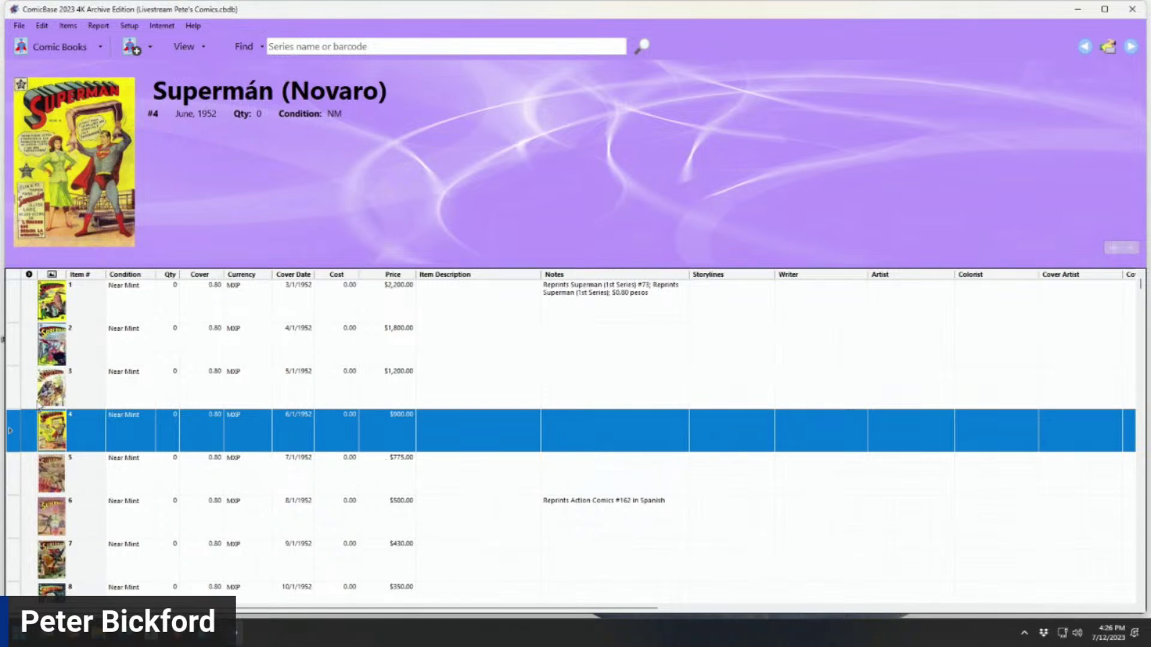
# Try searching for the German series with its leading article as "die spinne", and clear the search text.
pyautogui.click(303, 44)
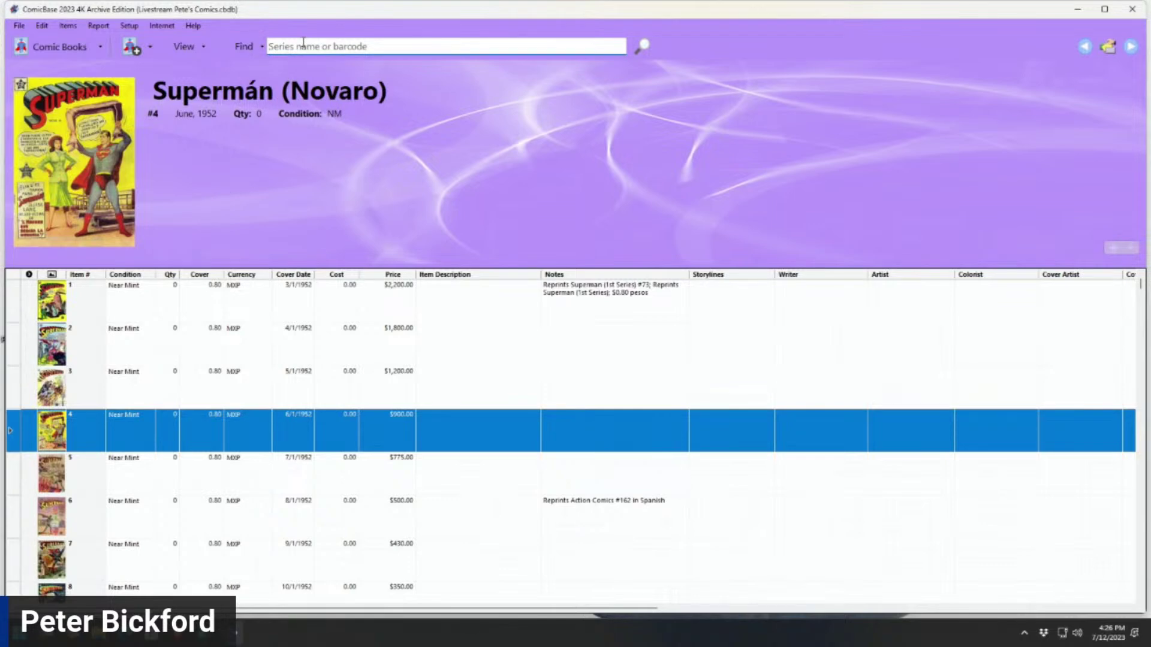
pyautogui.write('die spinne')
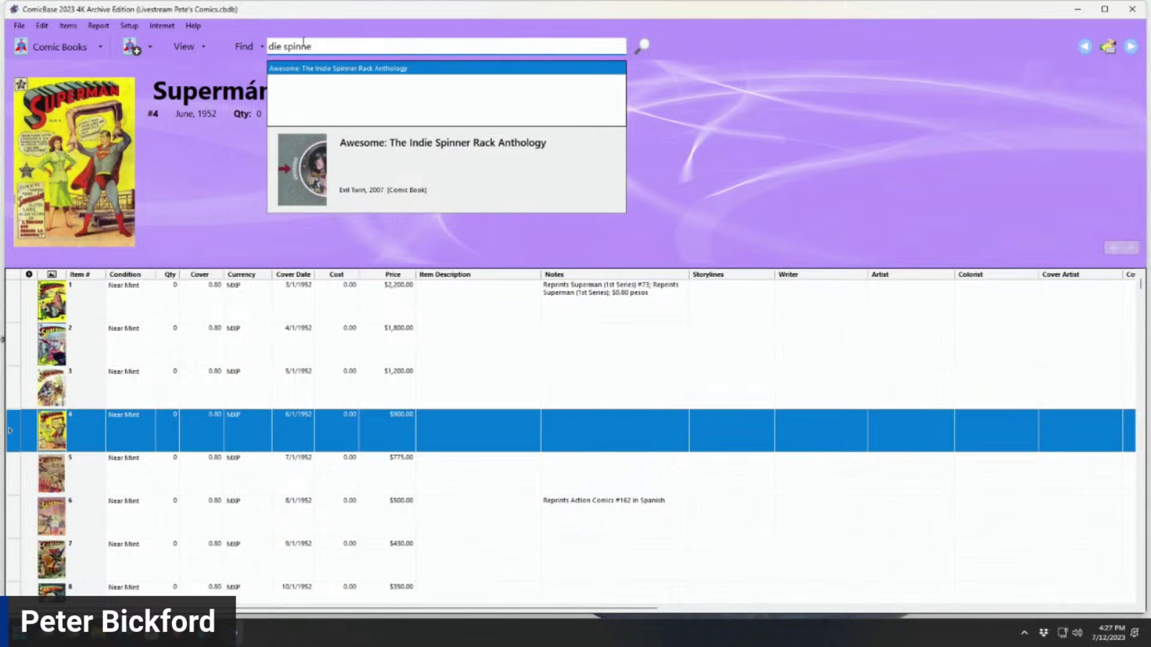
pyautogui.press('BackSpace')
pyautogui.press('BackSpace')
pyautogui.press('BackSpace')
pyautogui.press('BackSpace')
pyautogui.press('BackSpace')
pyautogui.press('BackSpace')
pyautogui.press('BackSpace')
pyautogui.press('BackSpace')
pyautogui.press('BackSpace')
pyautogui.press('BackSpace')
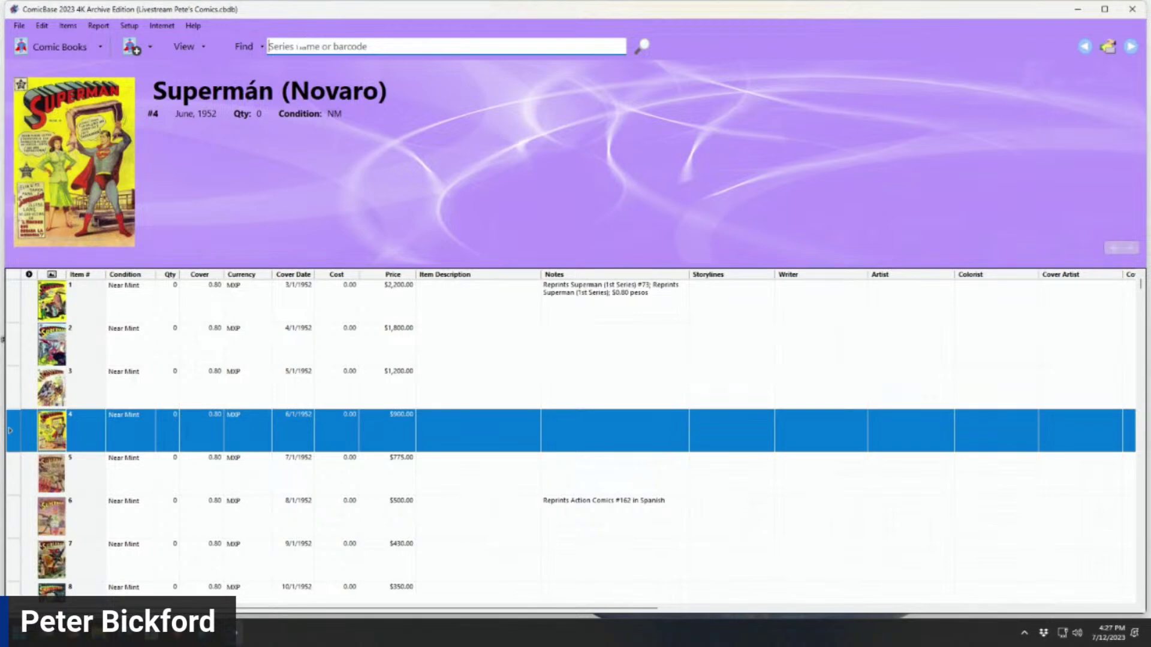
# Search for "spinne" without the article, open Spinne, Die (Condor, 1st Series), and select issue 1.
pyautogui.write('spinne')
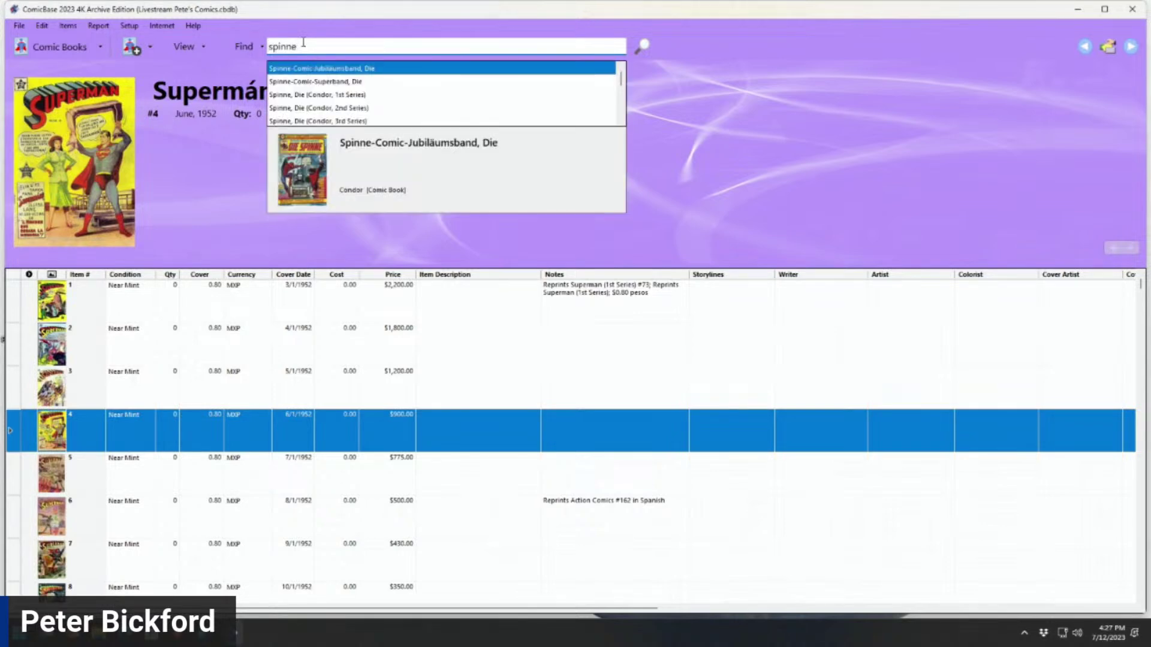
pyautogui.press('Down')
pyautogui.press('Down')
pyautogui.press('Return')
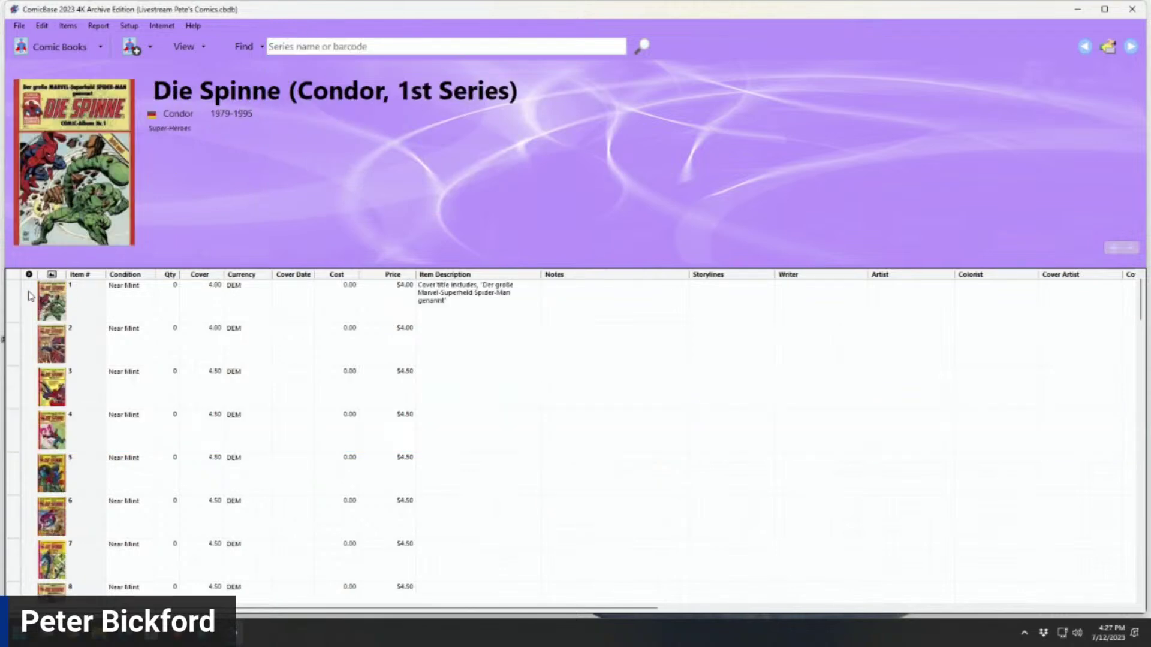
pyautogui.click(13, 302)
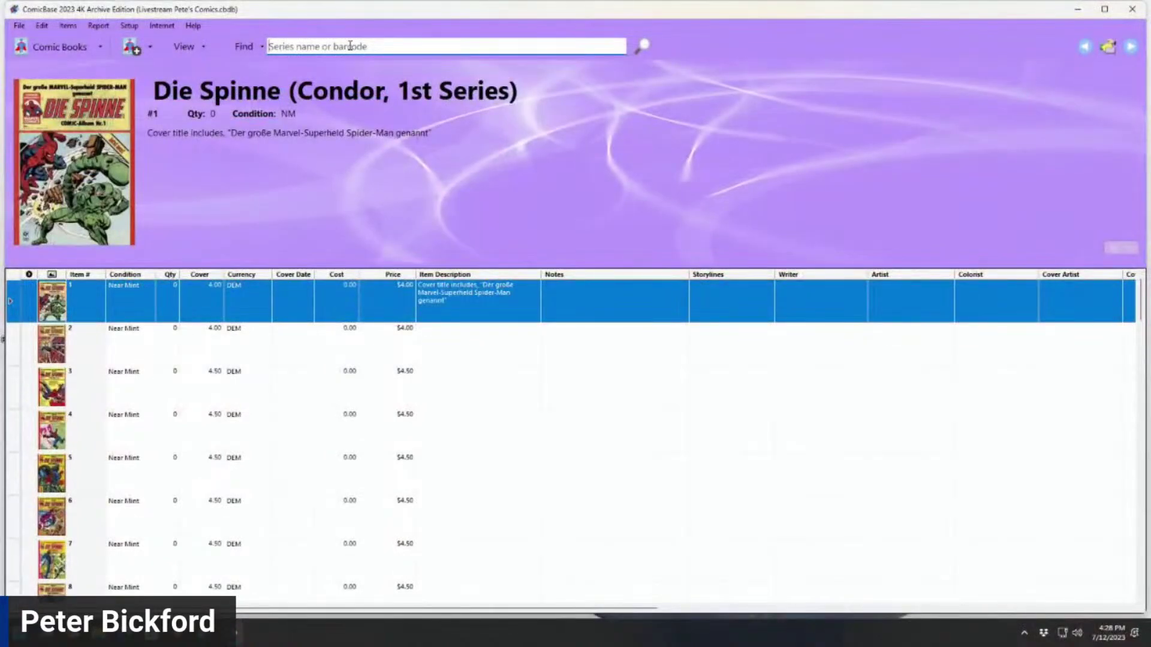
# Search for "diablo" and open the DC 1989-1991 series Diablo, El.
pyautogui.write('diablo')
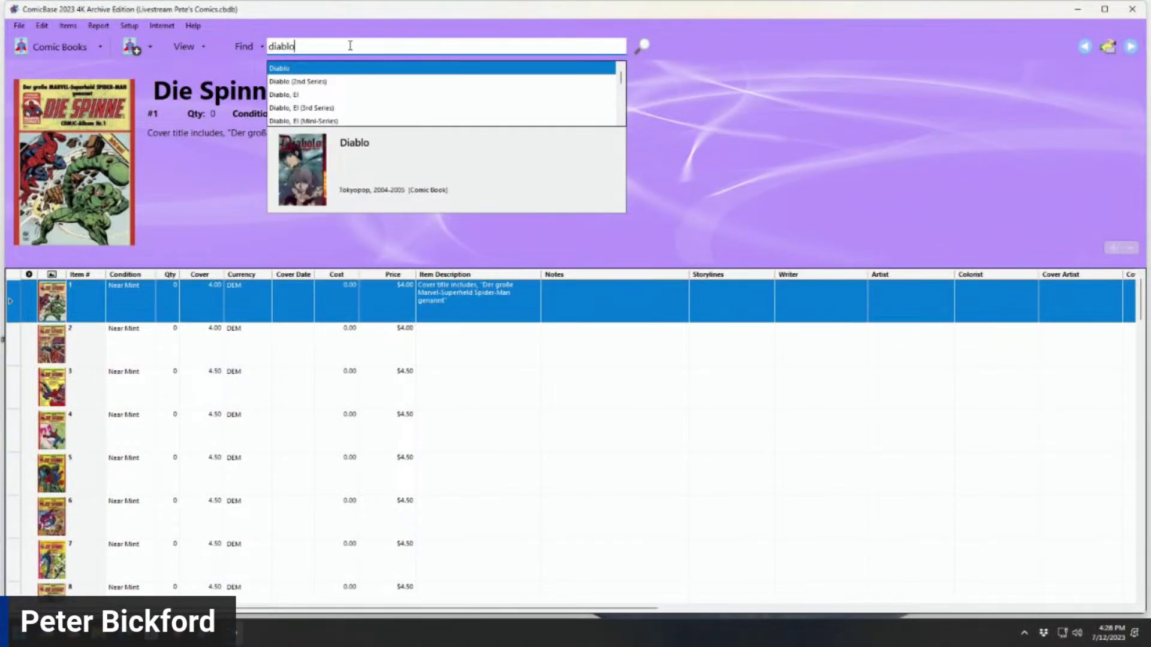
pyautogui.press('Down')
pyautogui.press('Down')
pyautogui.press('Down')
pyautogui.press('Up')
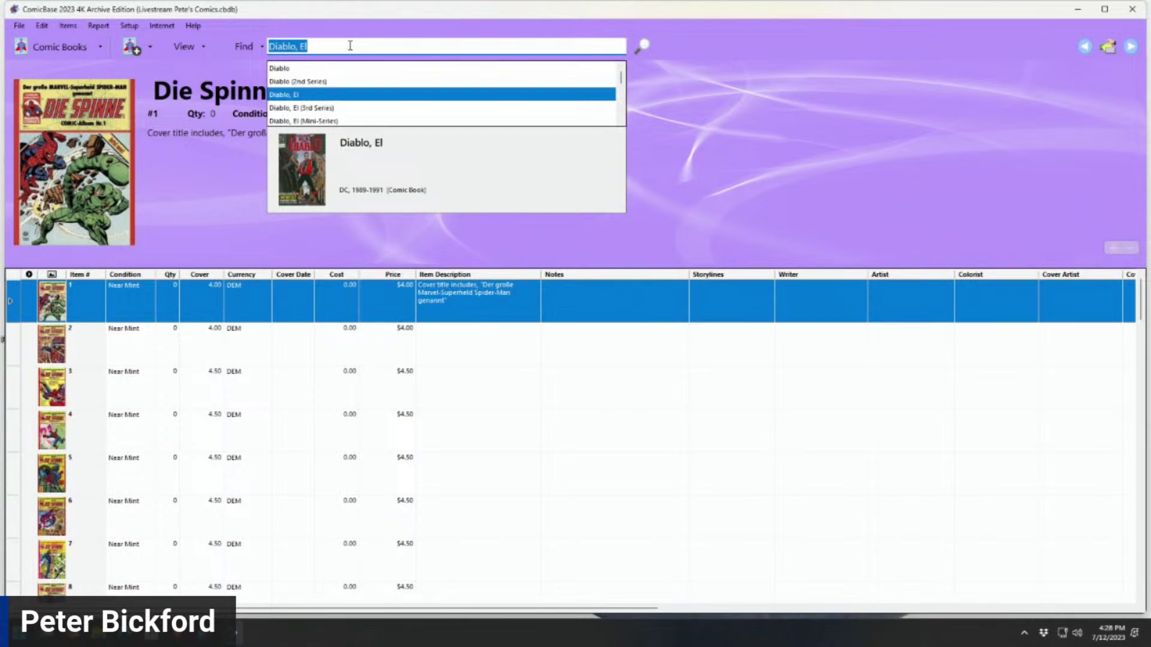
pyautogui.press('Return')
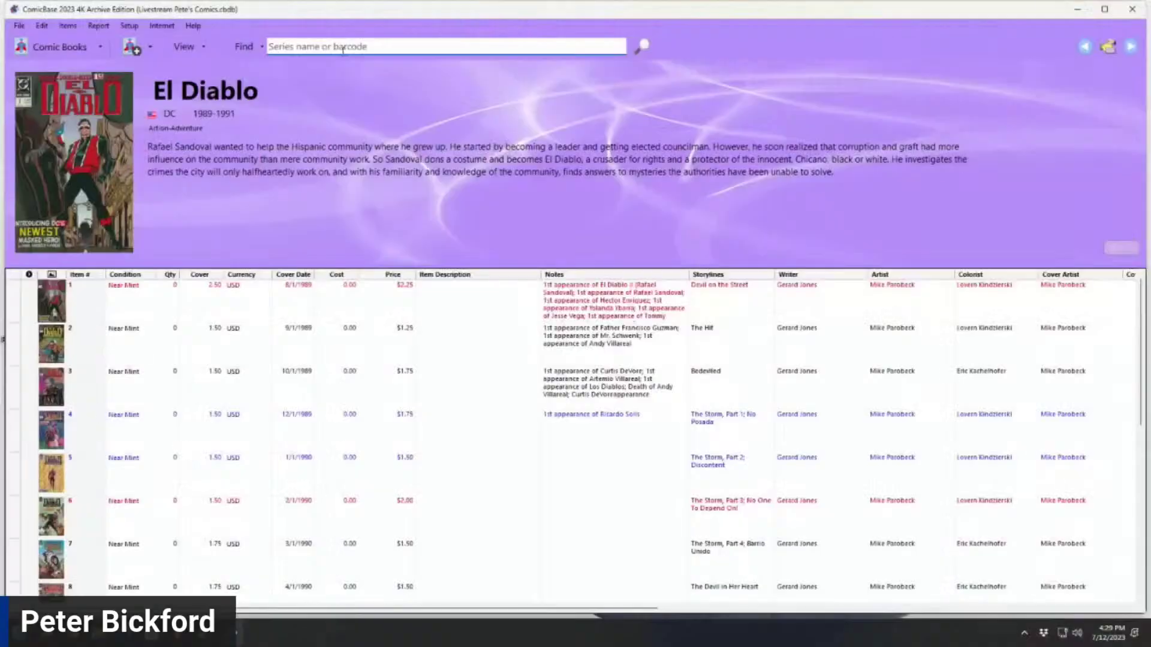
# Return to the Supermán (Novaro) series by searching for "superman (no".
pyautogui.write('supmerna')
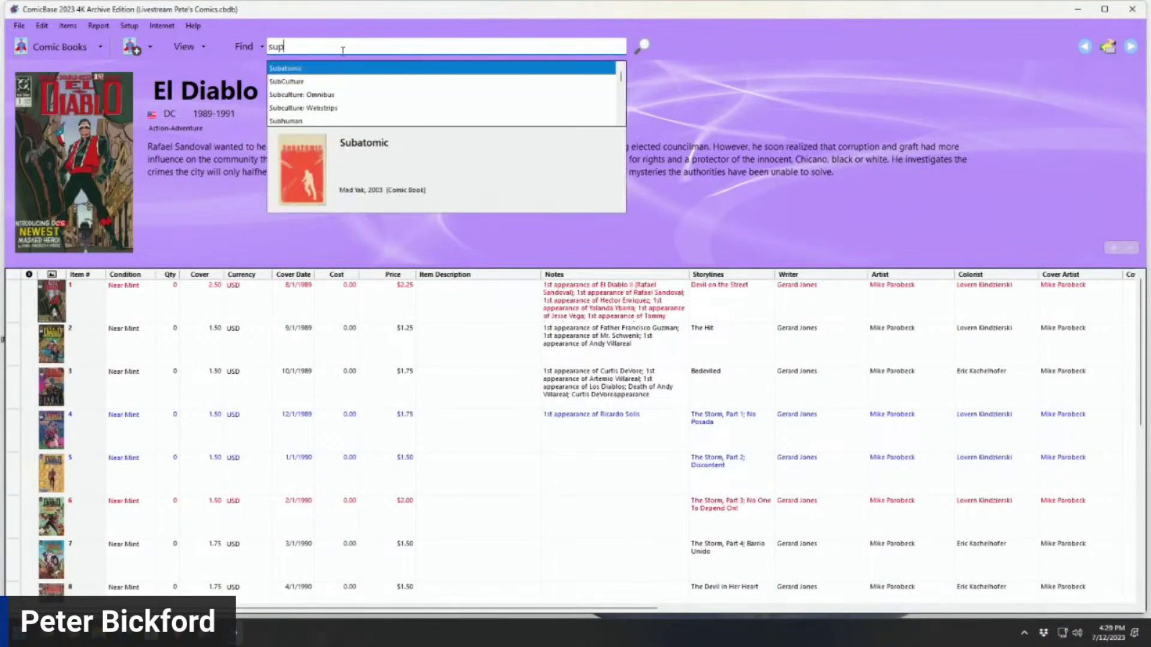
pyautogui.press('BackSpace')
pyautogui.press('BackSpace')
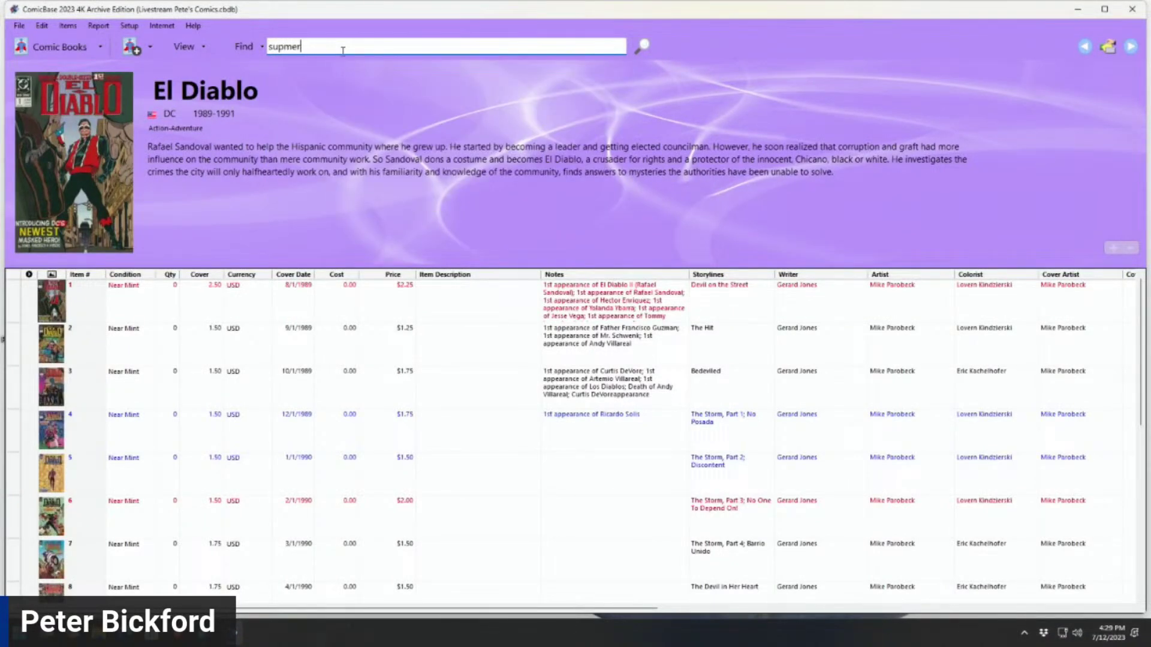
pyautogui.press('BackSpace')
pyautogui.press('BackSpace')
pyautogui.press('BackSpace')
pyautogui.write('erman')
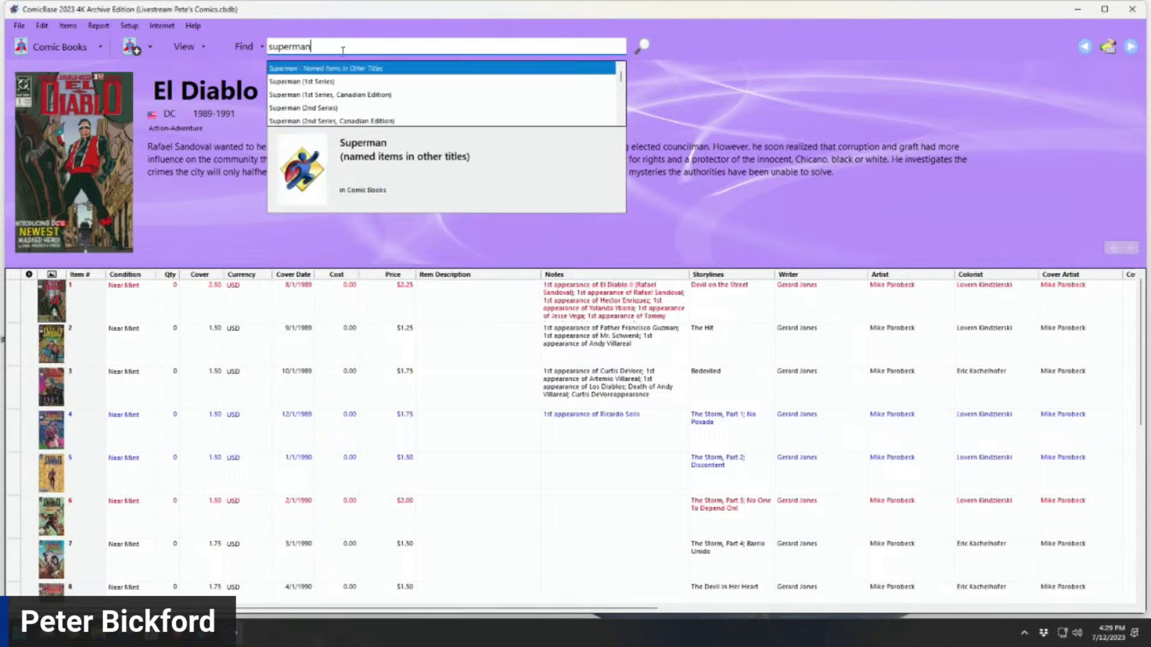
pyautogui.write(' (no')
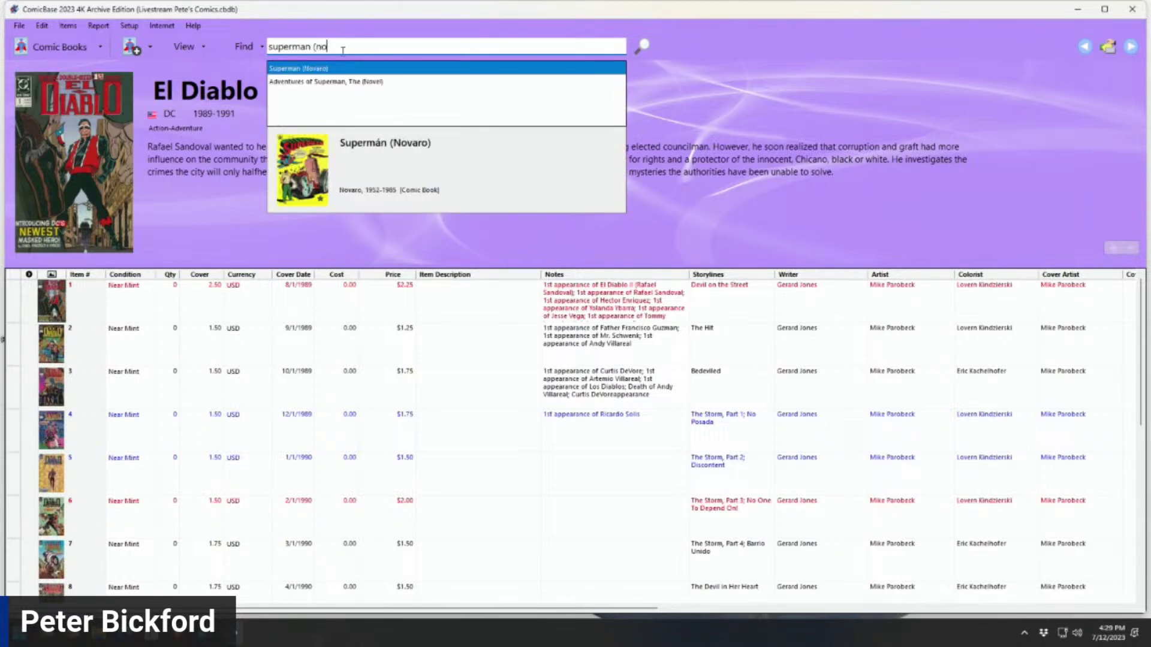
pyautogui.press('Return')
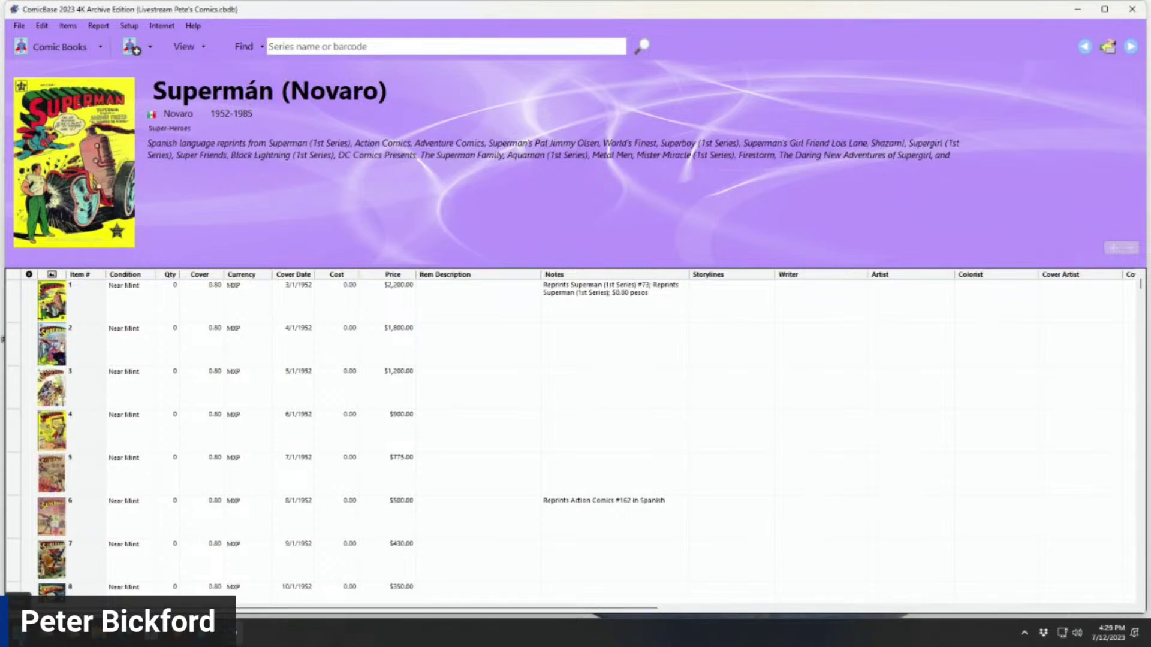
# Open Windows Character Map, move it beside the series cover, and add the Arial letter á to the characters to copy.
pyautogui.press('super')
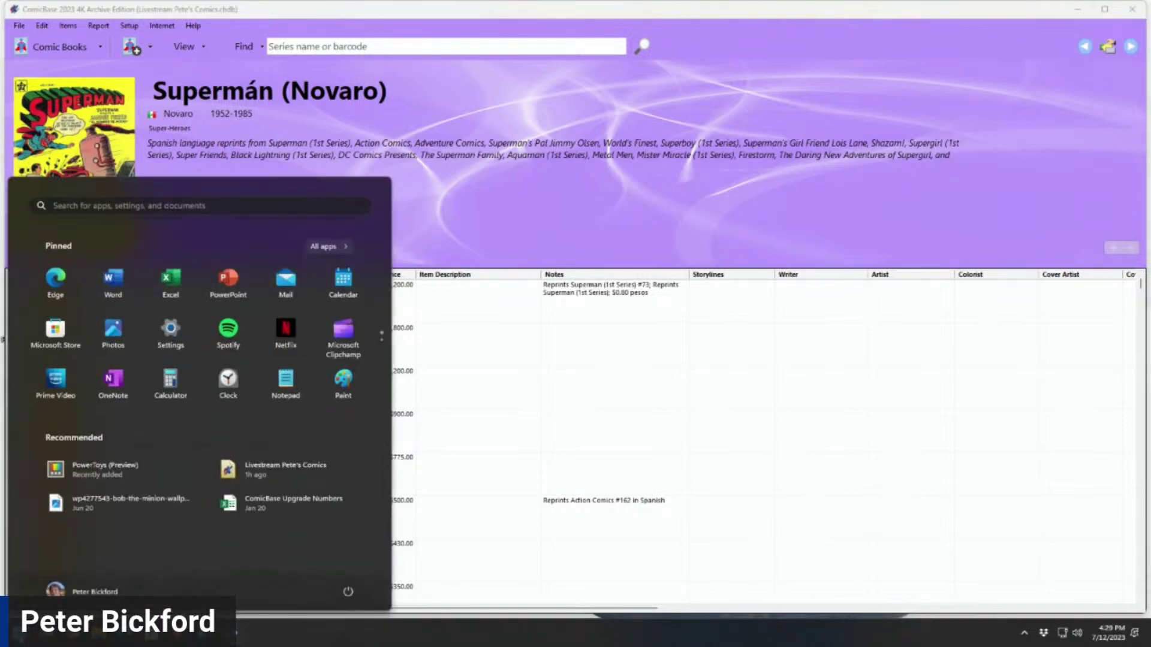
pyautogui.write('character')
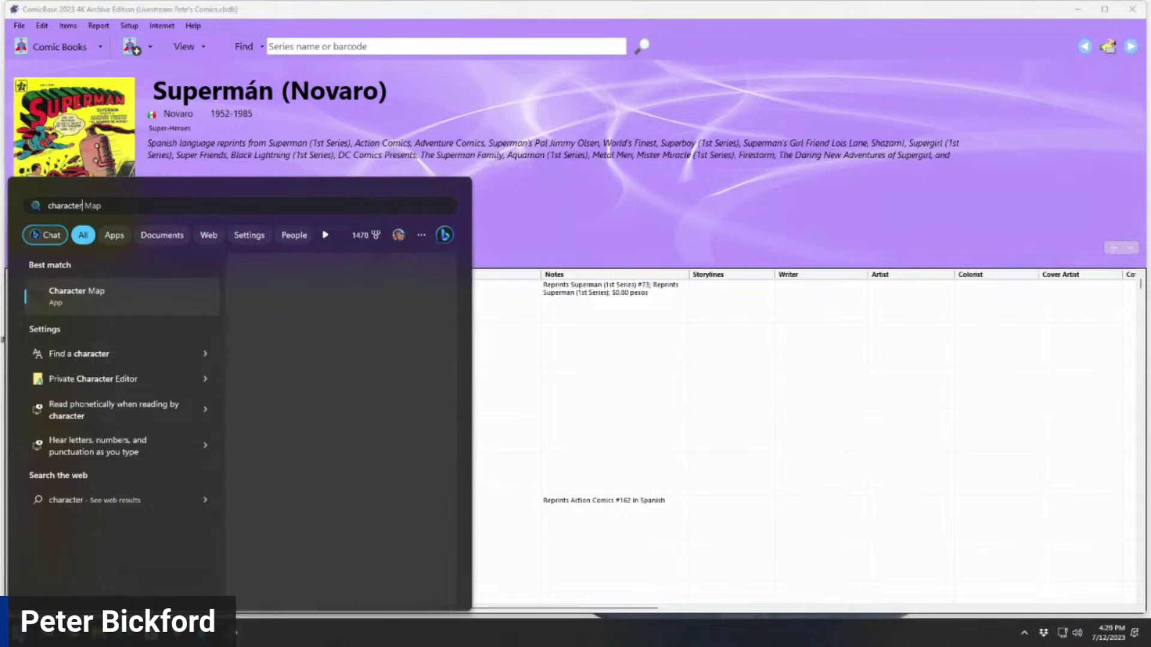
pyautogui.press('Return')
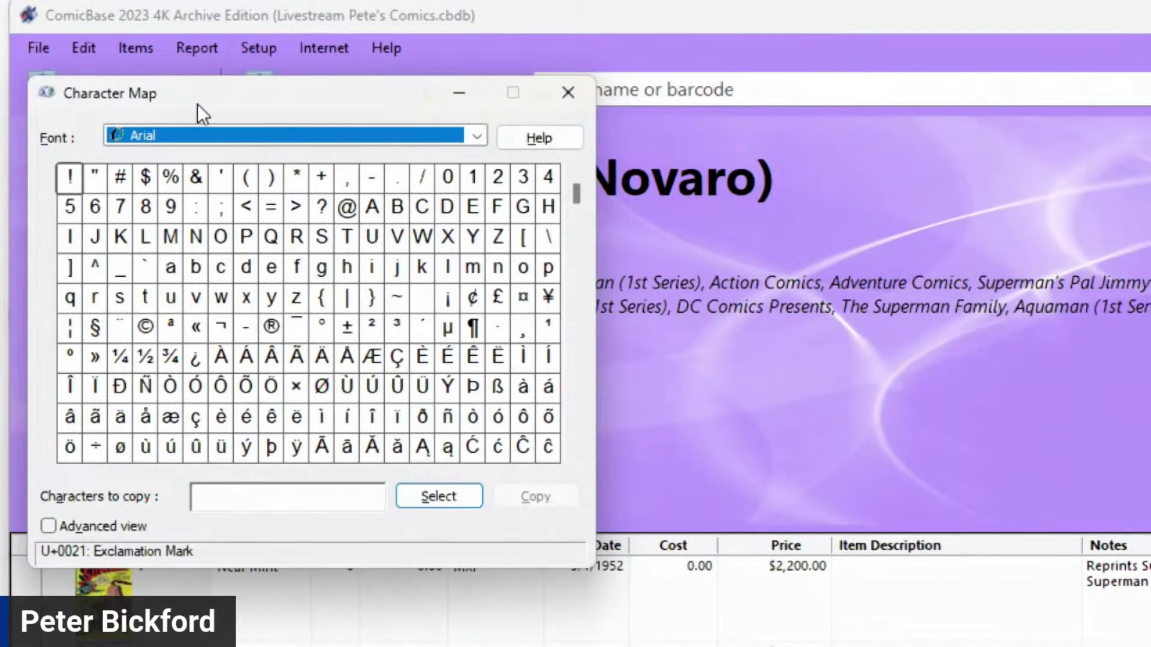
pyautogui.moveTo(229, 84); pyautogui.dragTo(455, 117)
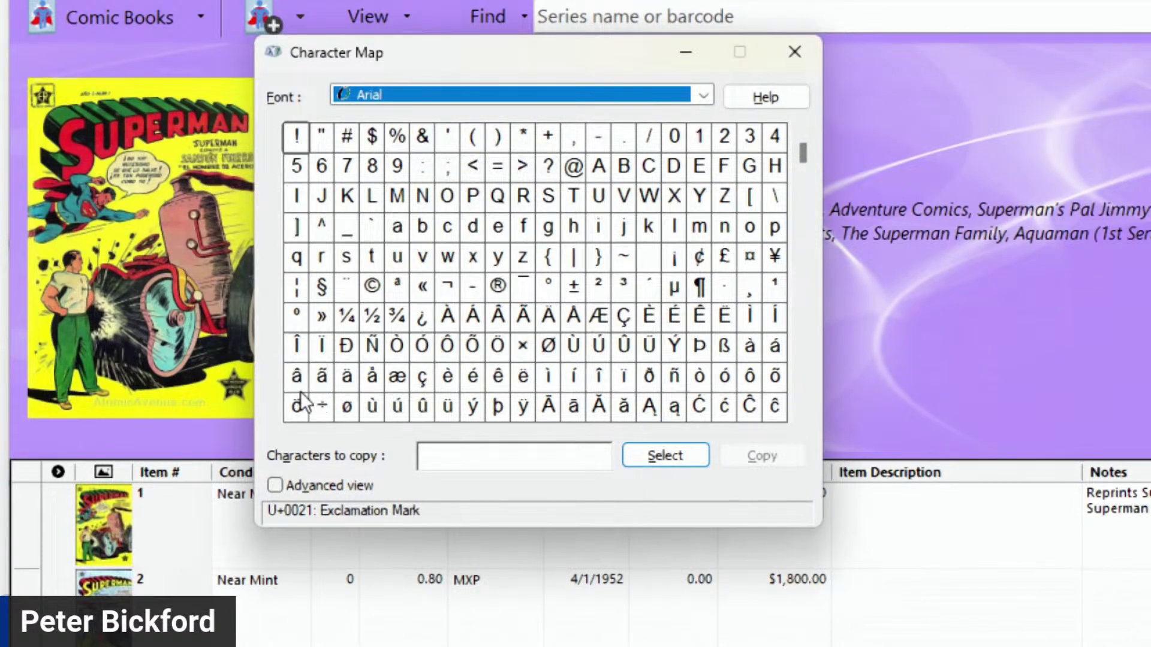
pyautogui.click(778, 346)
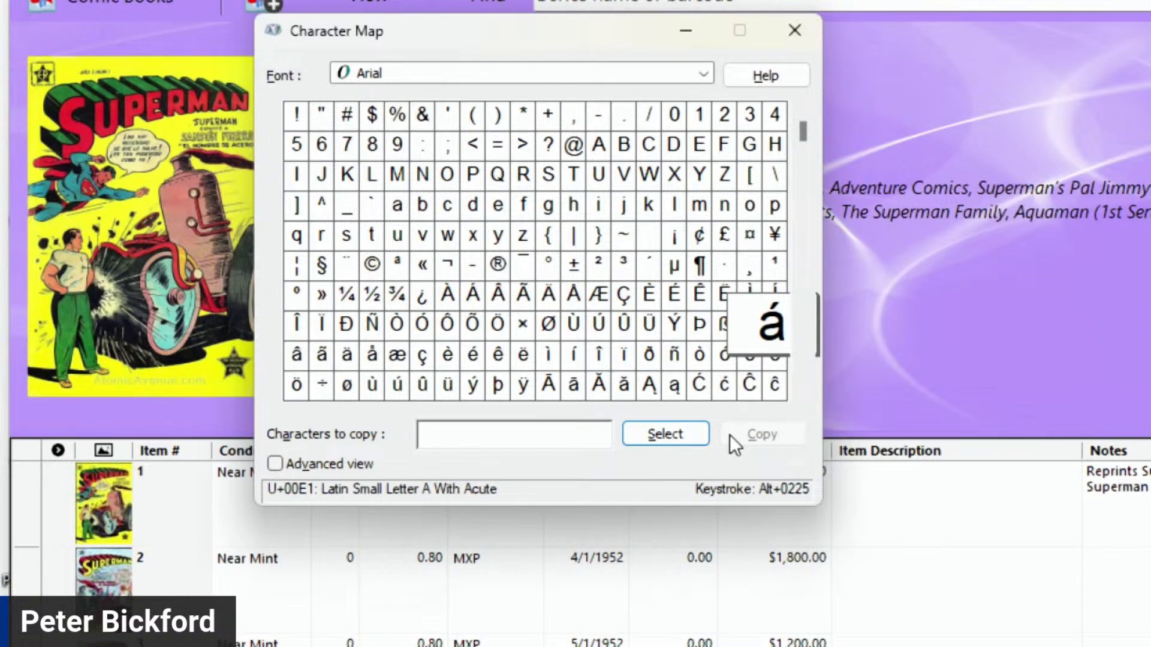
pyautogui.click(666, 434)
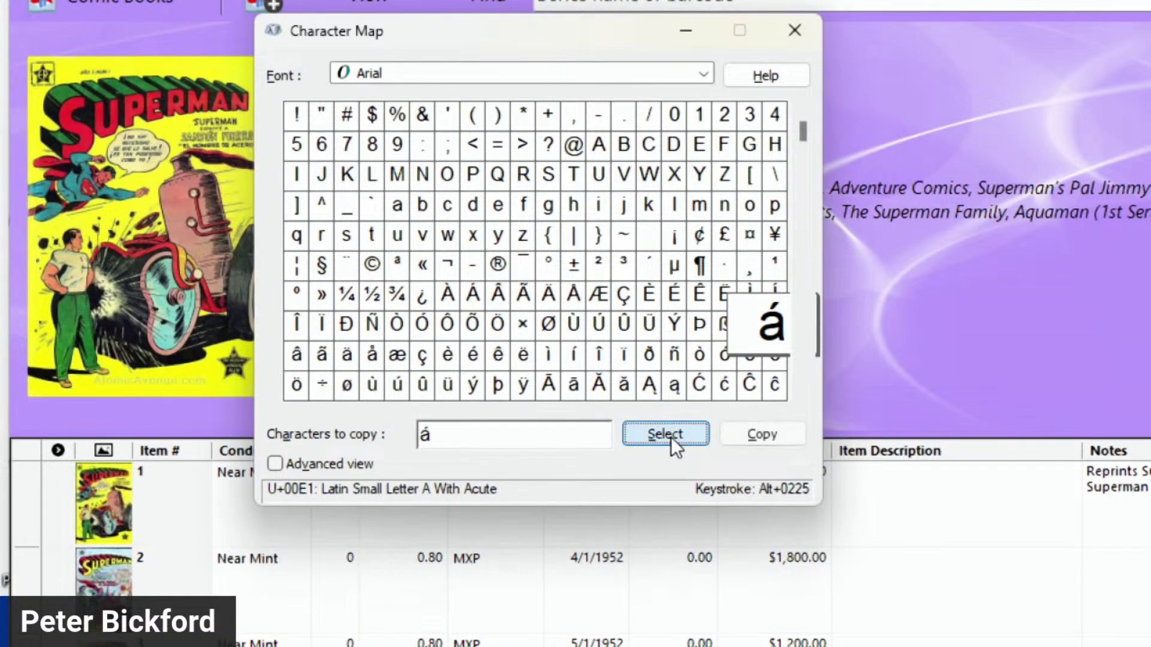
# Copy the á from Character Map, close the map, and paste the letter into the series search before clearing the field.
pyautogui.click(767, 438)
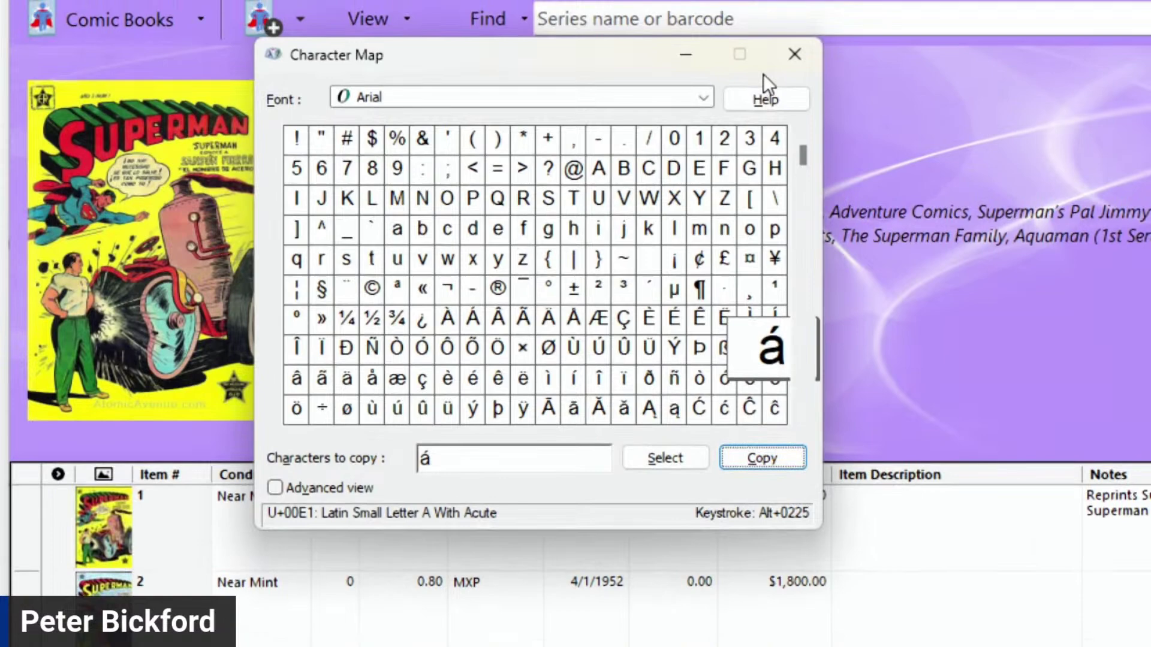
pyautogui.click(794, 31)
pyautogui.click(688, 20)
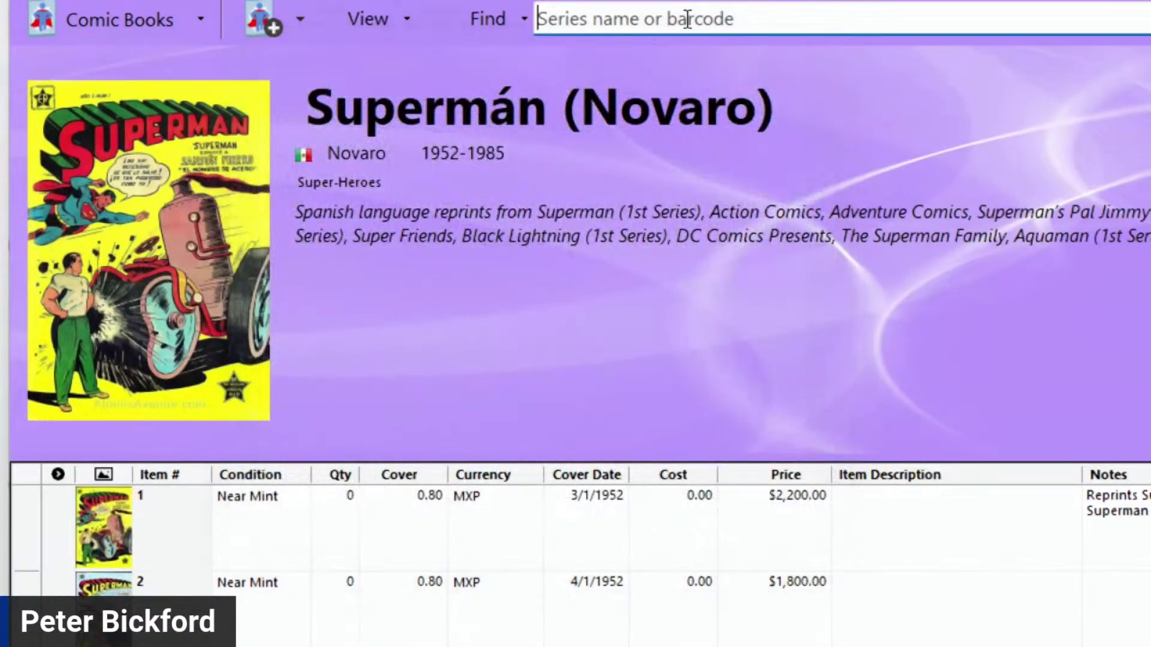
pyautogui.hotkey('ctrl', 'v')
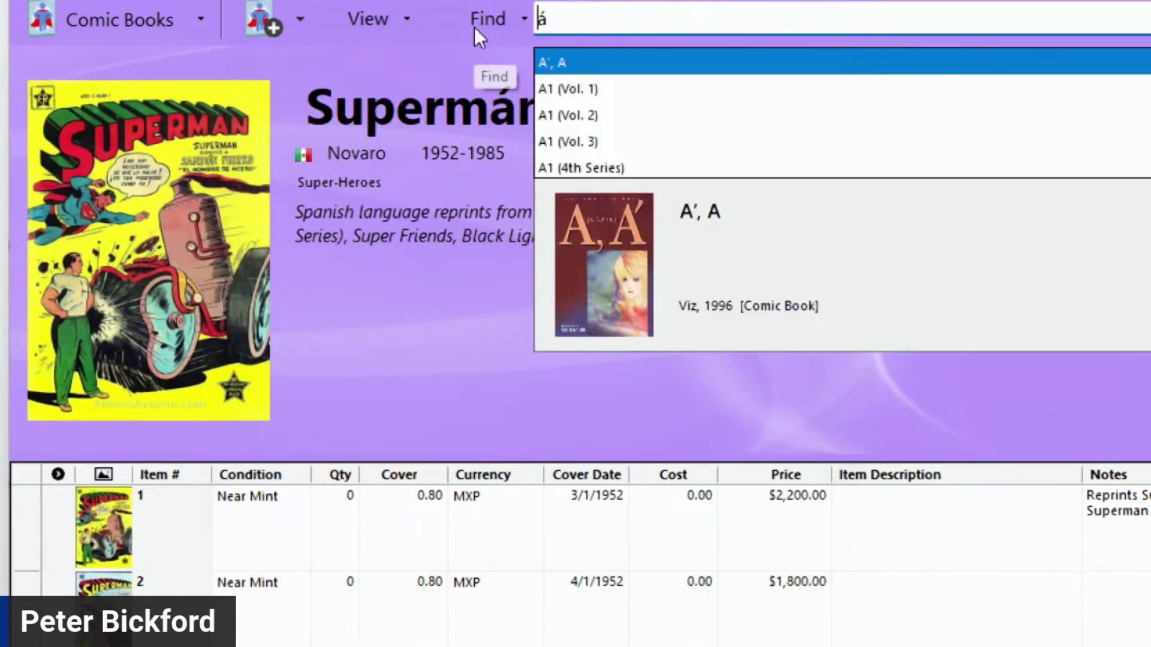
pyautogui.doubleClick(583, 18)
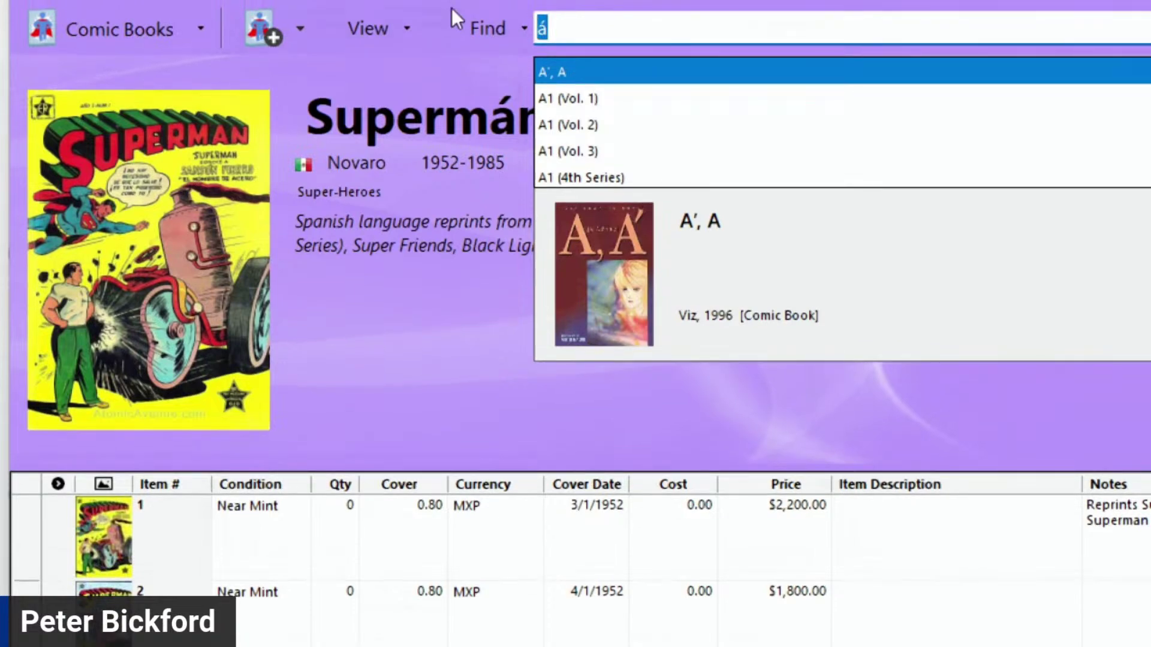
pyautogui.press('BackSpace')
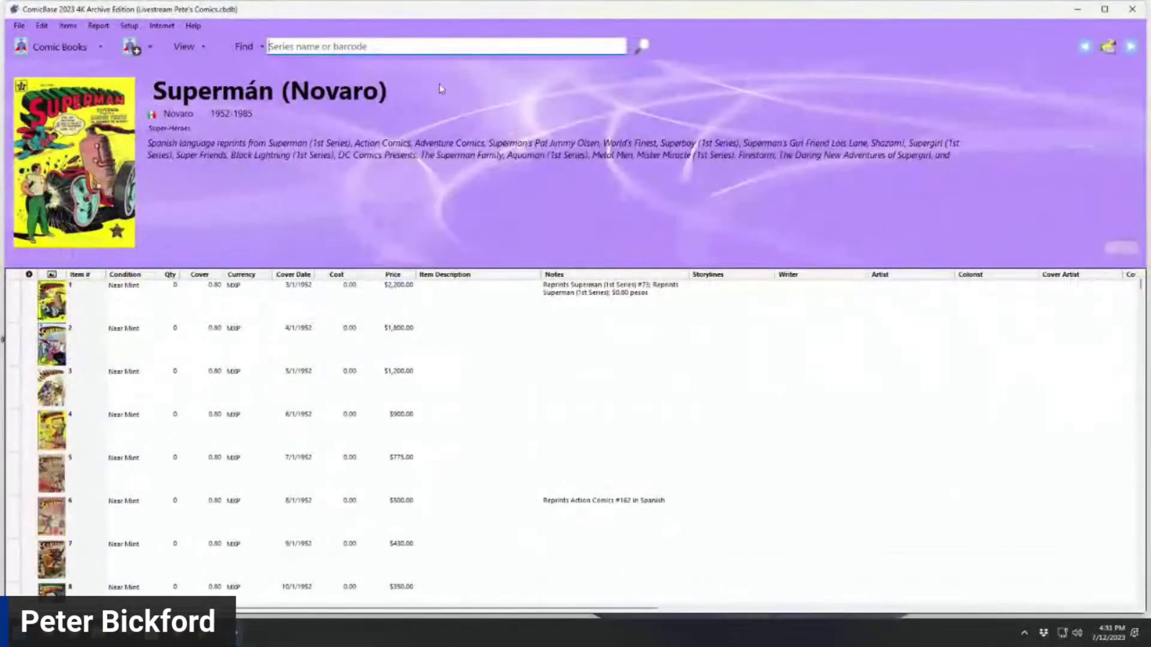
# Minimize ComicBase and move the PowerToys installer file to an empty area of the desktop.
pyautogui.click(1081, 10)
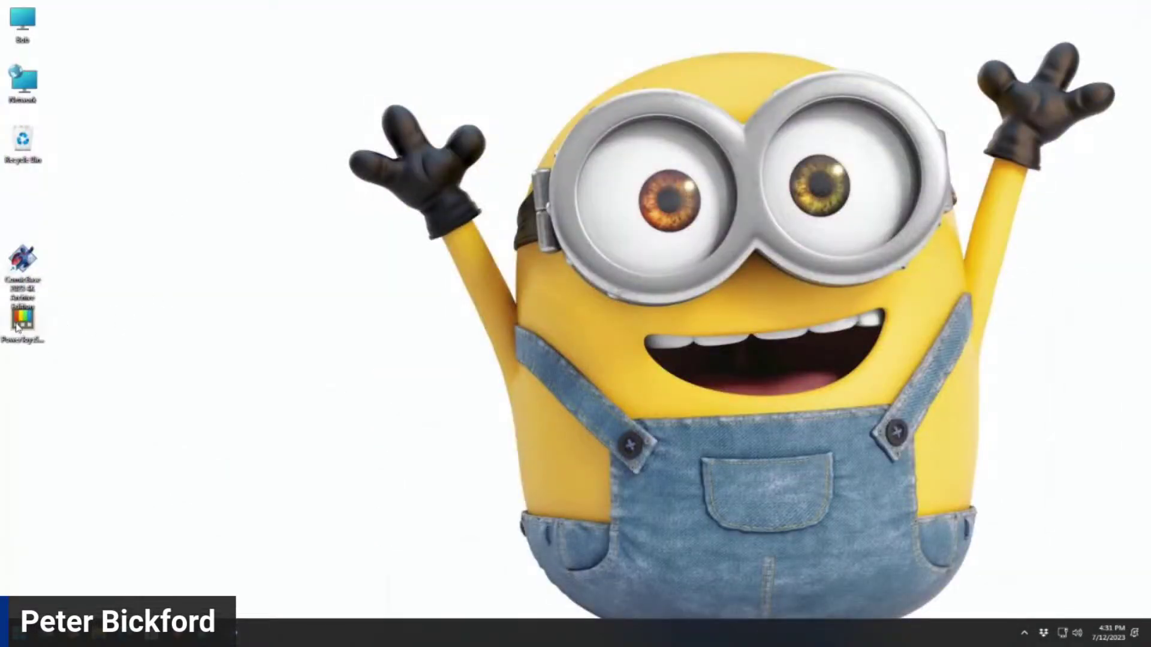
pyautogui.moveTo(21, 322); pyautogui.dragTo(150, 190)
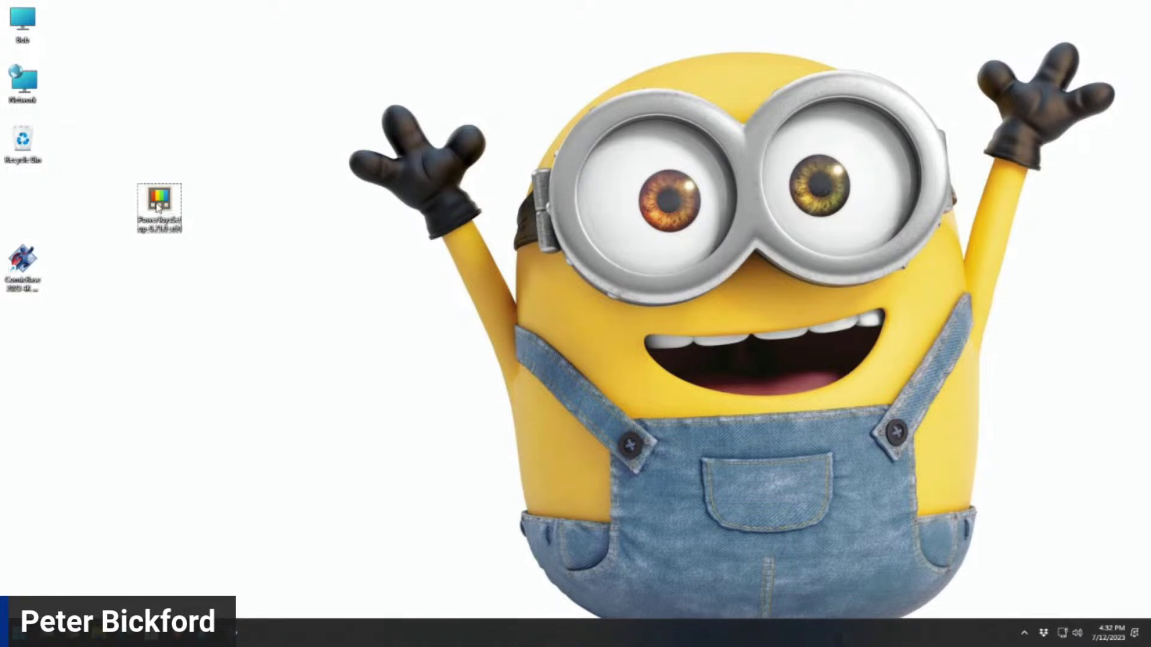
pyautogui.moveTo(165, 217)
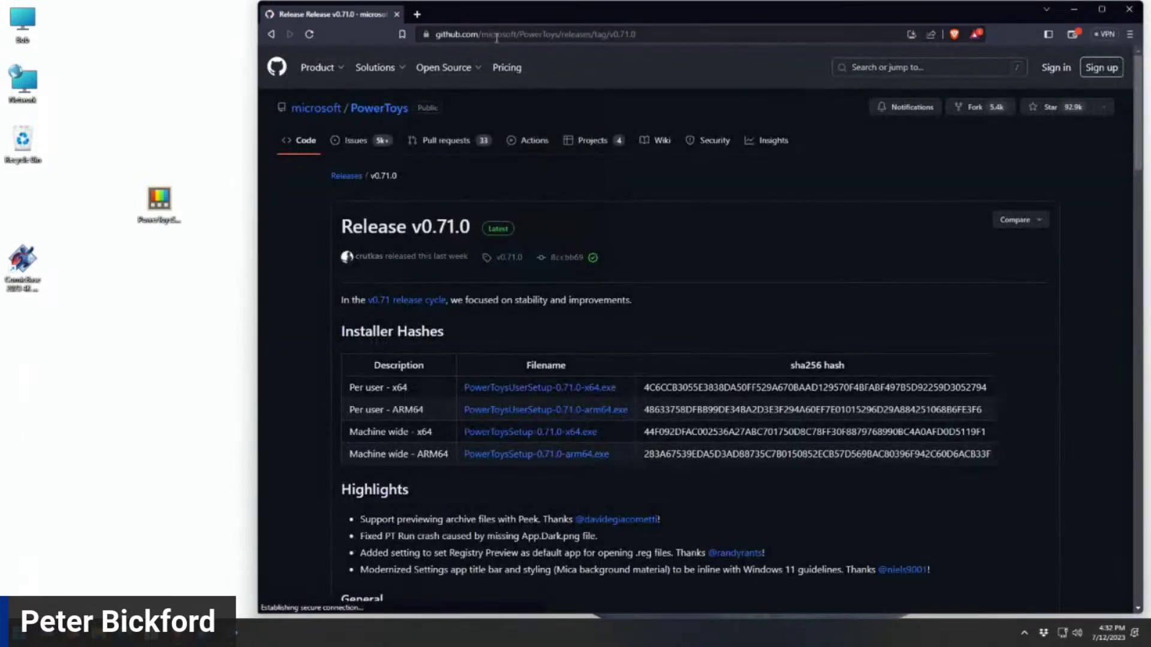
# Review the PowerToys v0.71.0 release page on GitHub, including its address, installer files and release notes.
pyautogui.click(495, 36)
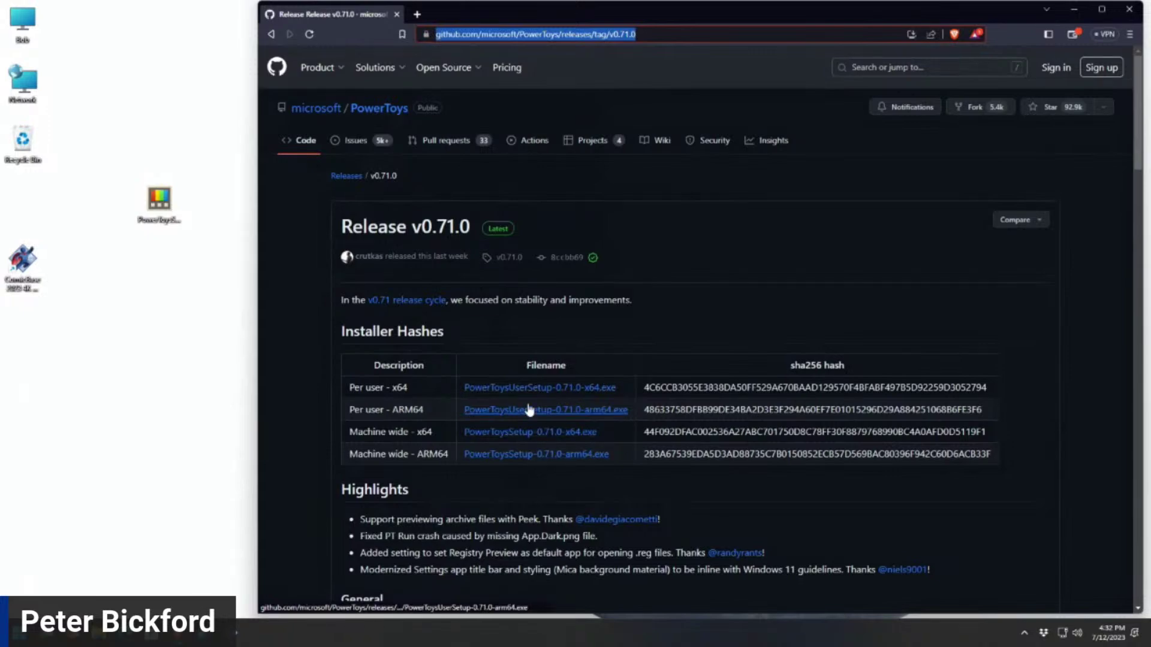
pyautogui.scroll(-8, 529, 410)
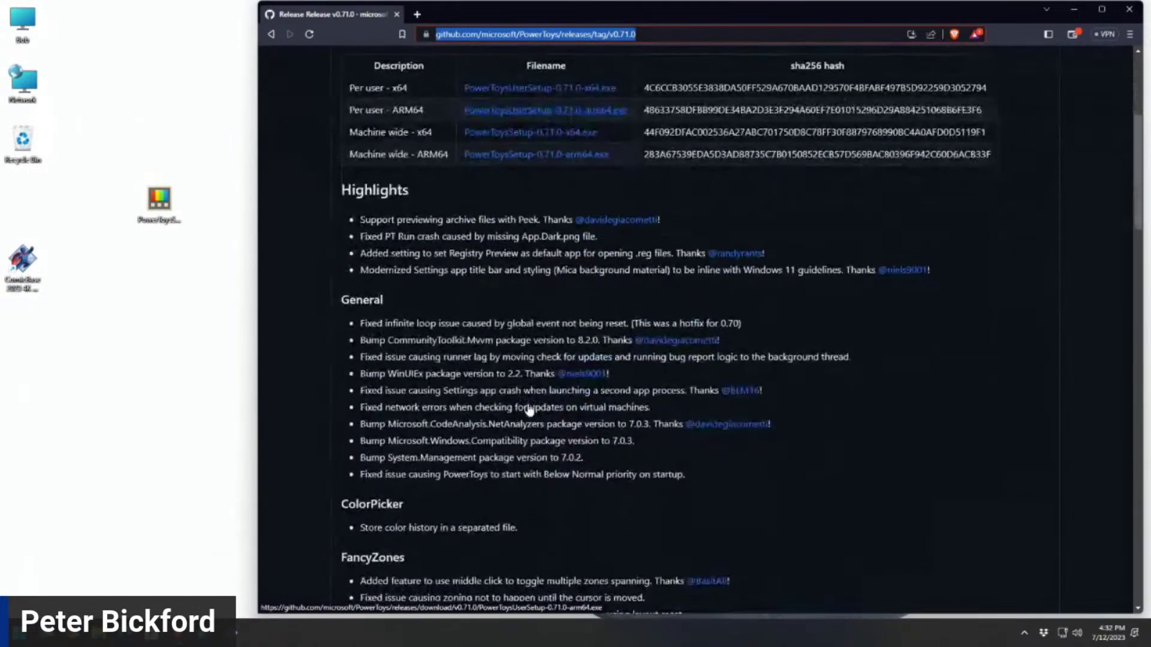
pyautogui.scroll(-5, 529, 410)
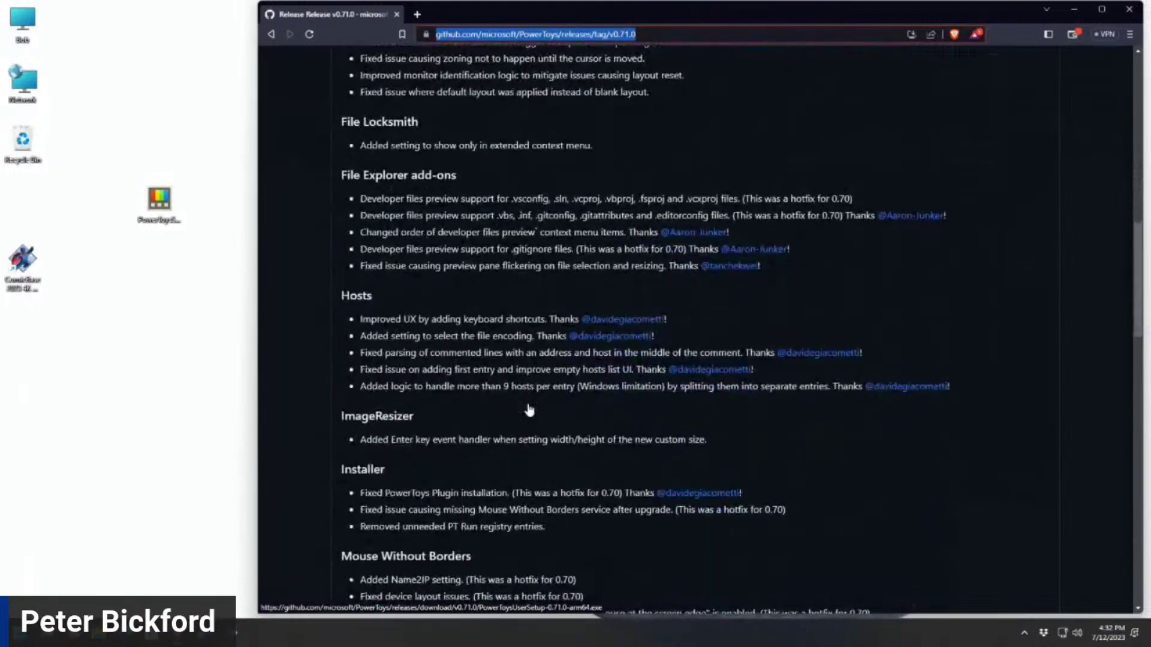
pyautogui.scroll(15, 528, 410)
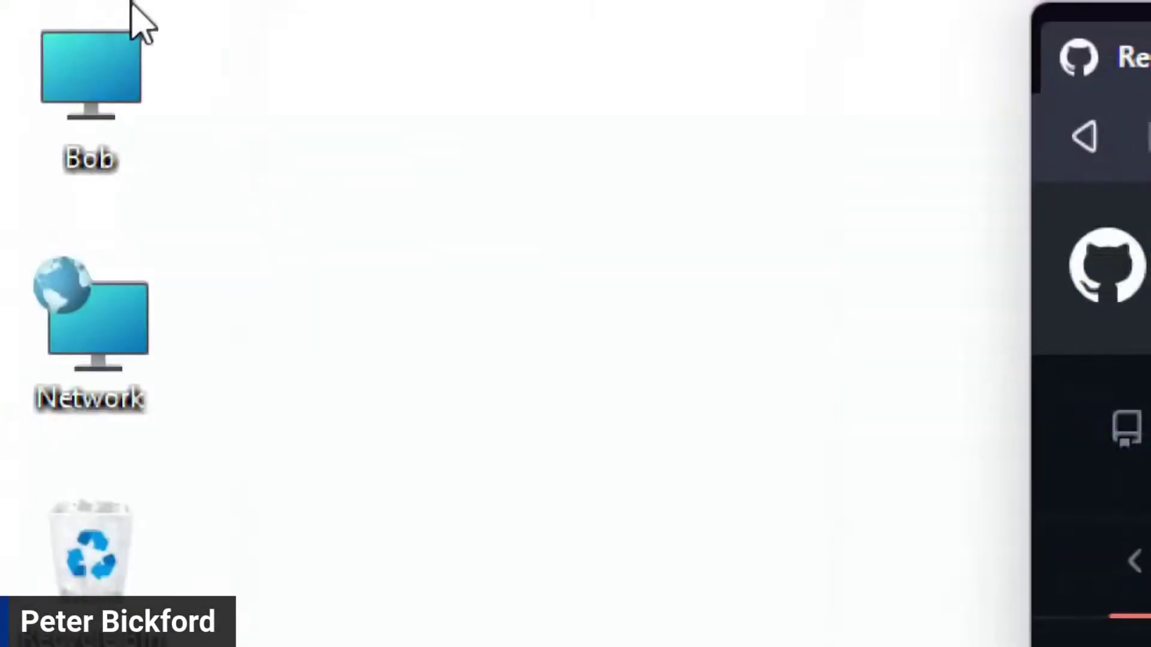
# Try the letter a in the browser's emptied address field, clear it, and close the browser.
pyautogui.press('BackSpace')
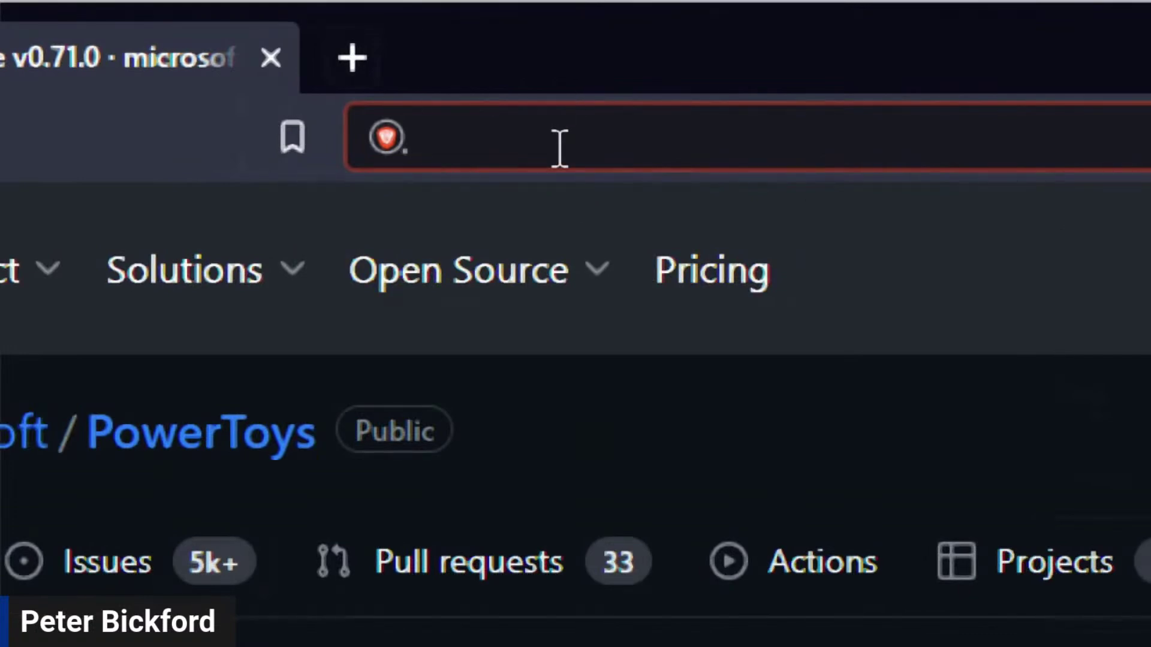
pyautogui.write('a')
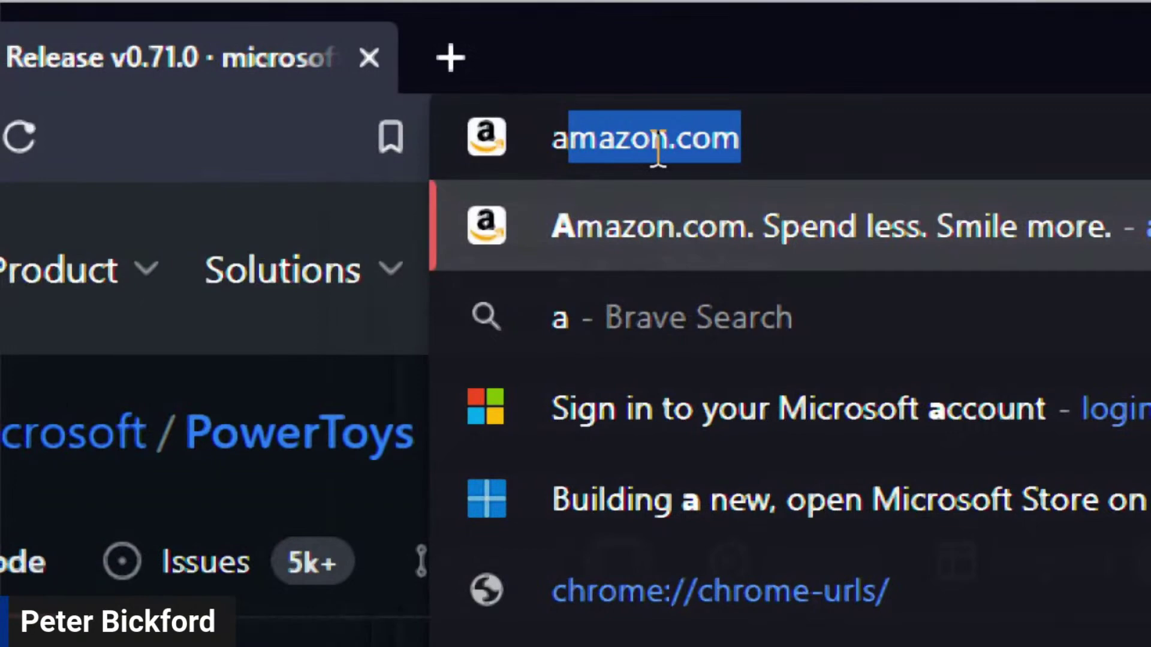
pyautogui.press('BackSpace')
pyautogui.press('BackSpace')
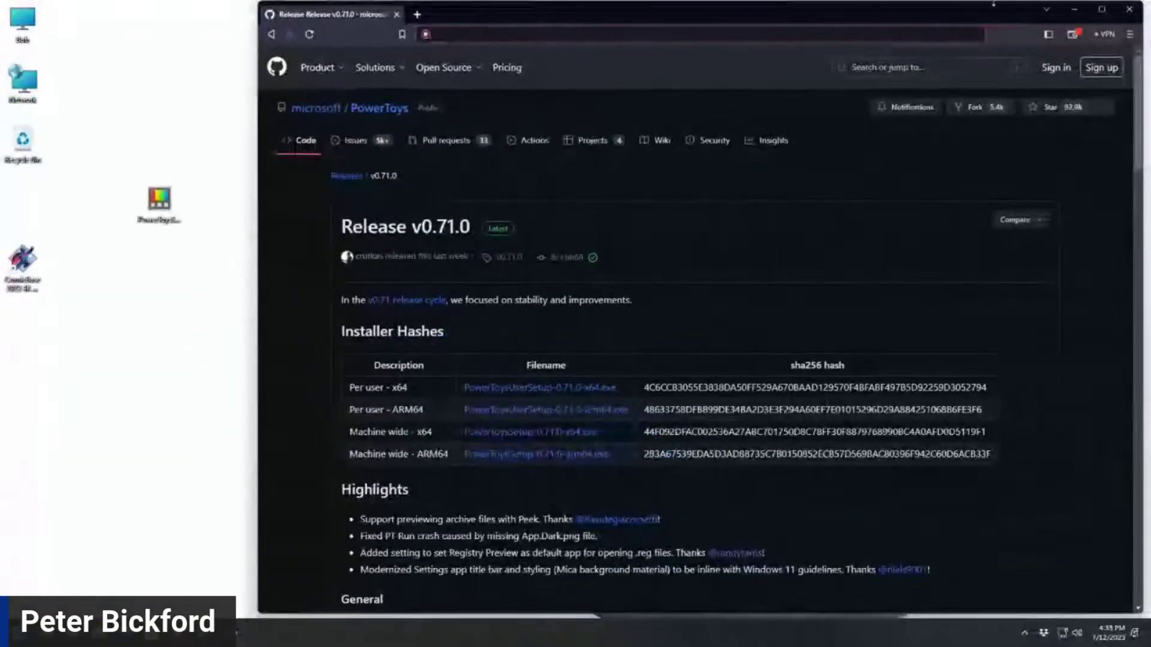
pyautogui.click(1130, 9)
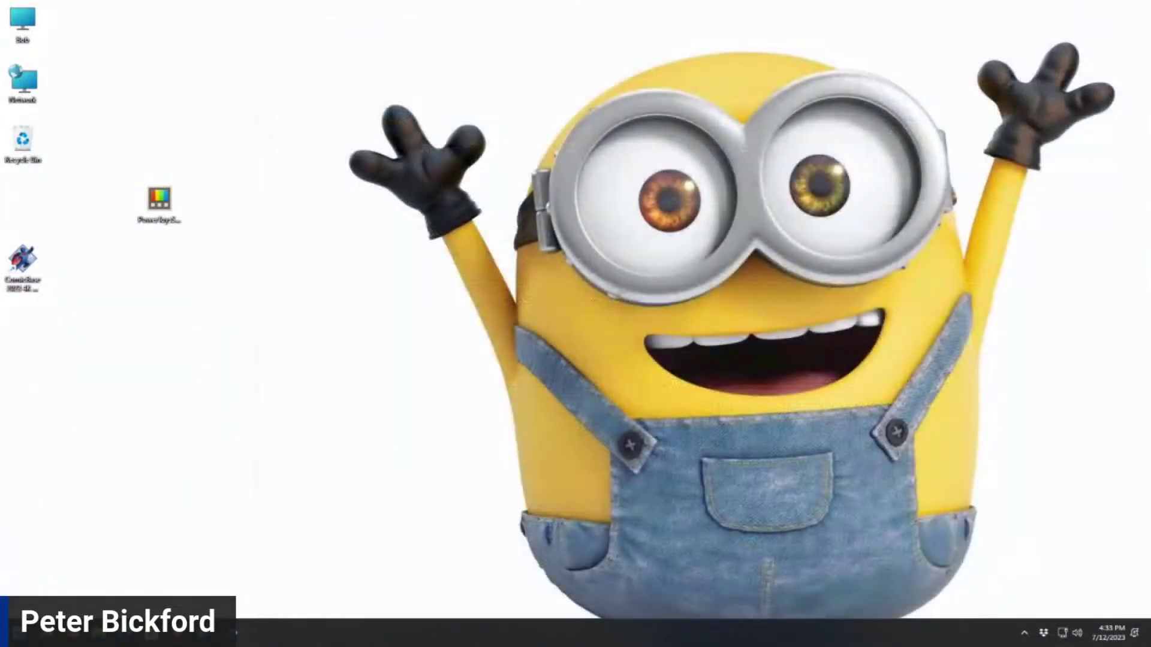
# Open Notepad with a blank document and check its view options.
pyautogui.press('super')
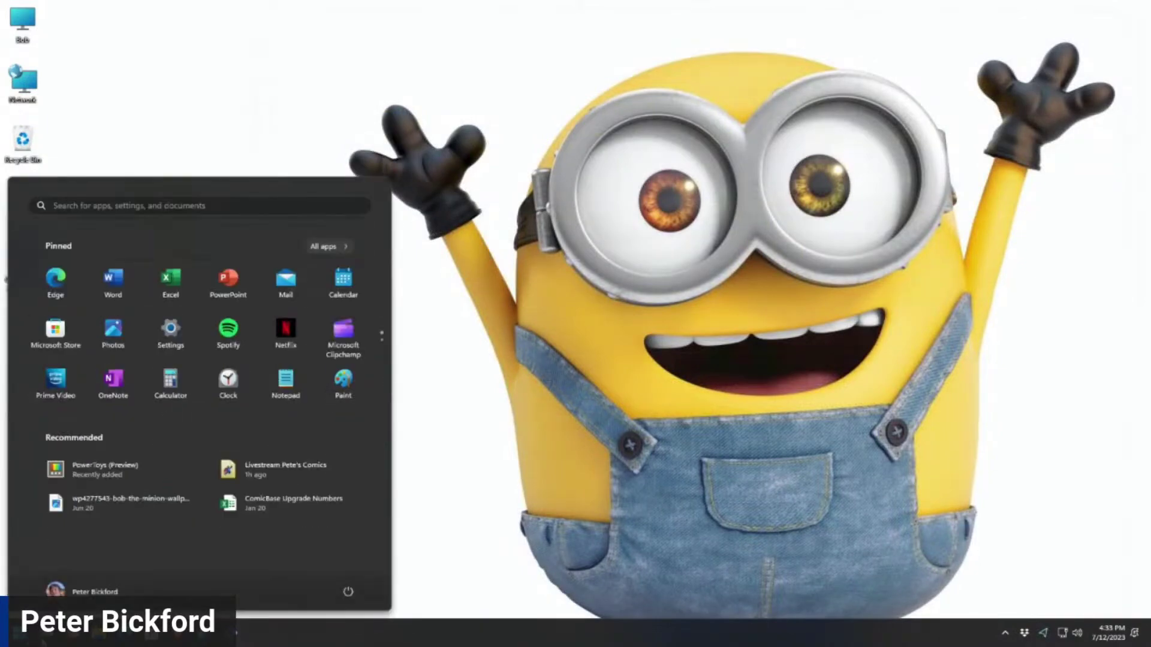
pyautogui.write('notepad')
pyautogui.press('Return')
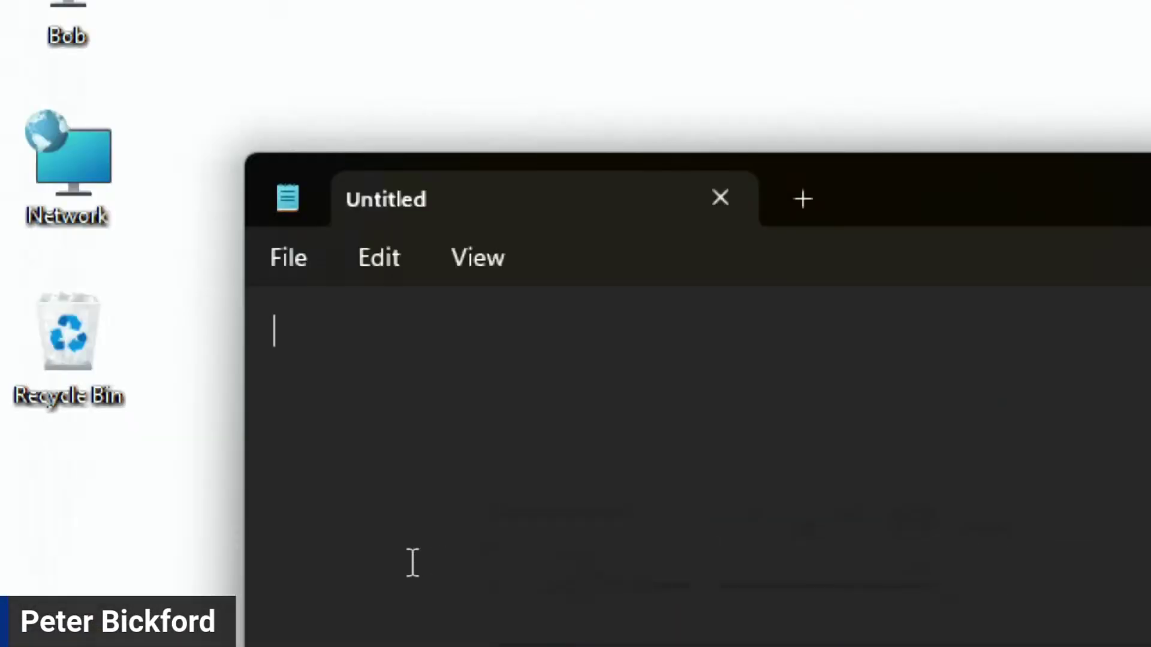
pyautogui.click(483, 262)
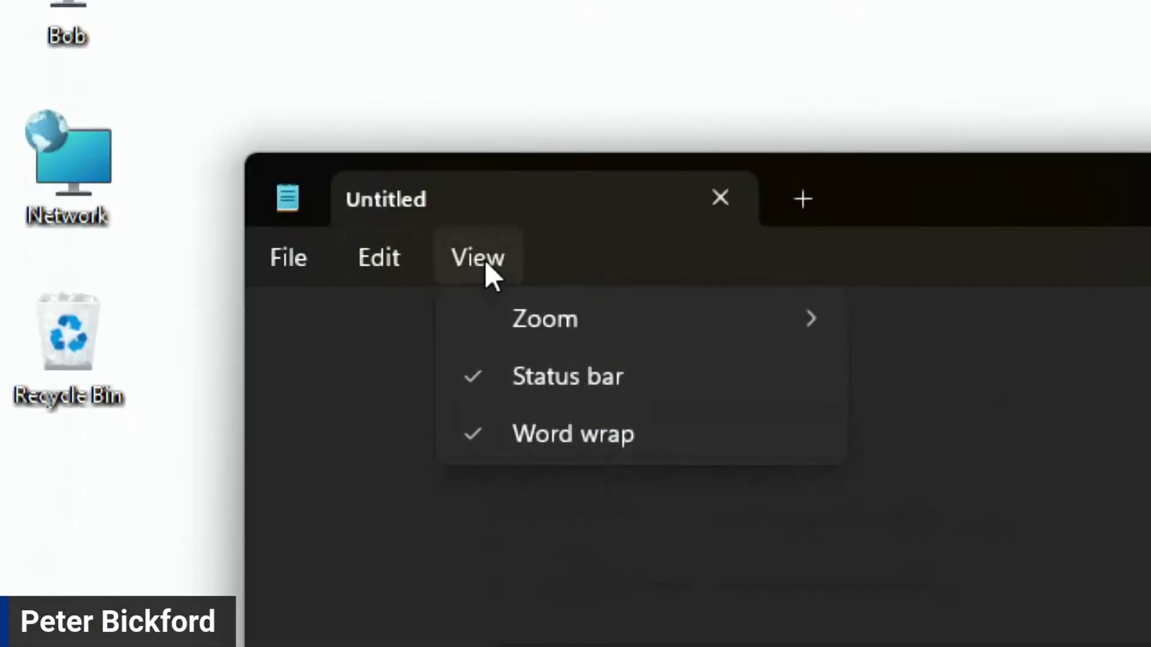
pyautogui.moveTo(354, 264)
pyautogui.click(941, 360)
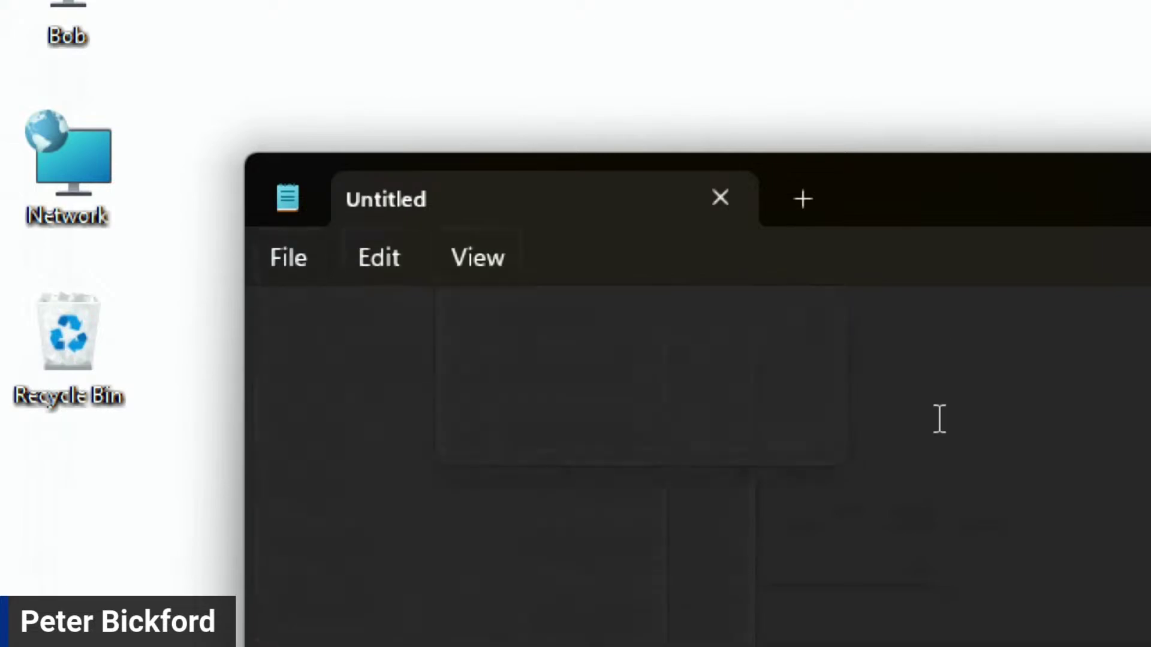
# Enter ABCDEF as the first line of the Notepad document and move to a new line below it.
pyautogui.click(412, 407)
pyautogui.write('ABCD')
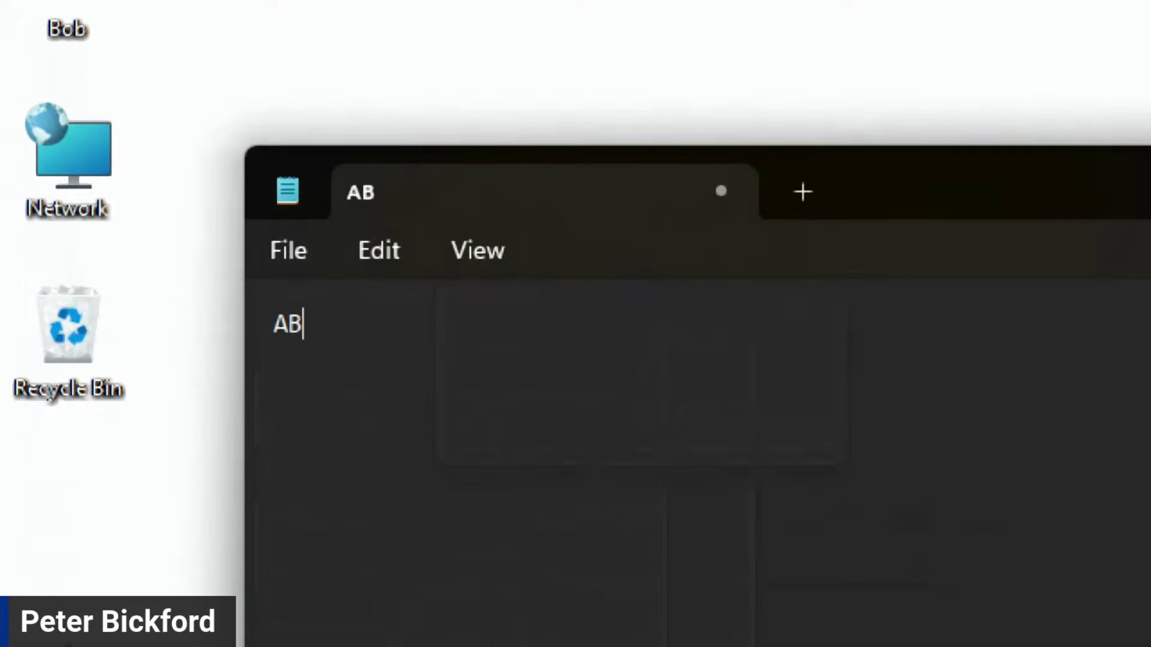
pyautogui.write('EF')
pyautogui.press('Return')
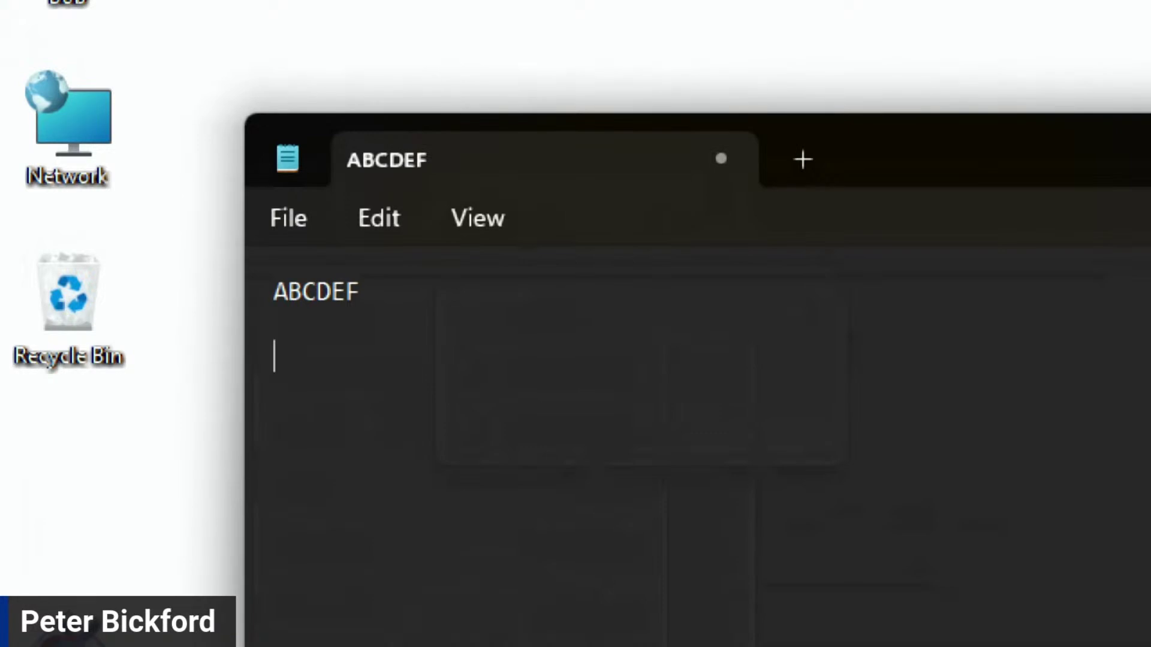
# Enter A and a on the third line, bring up the accented variants of a, and advance through them to ǎ.
pyautogui.write('A')
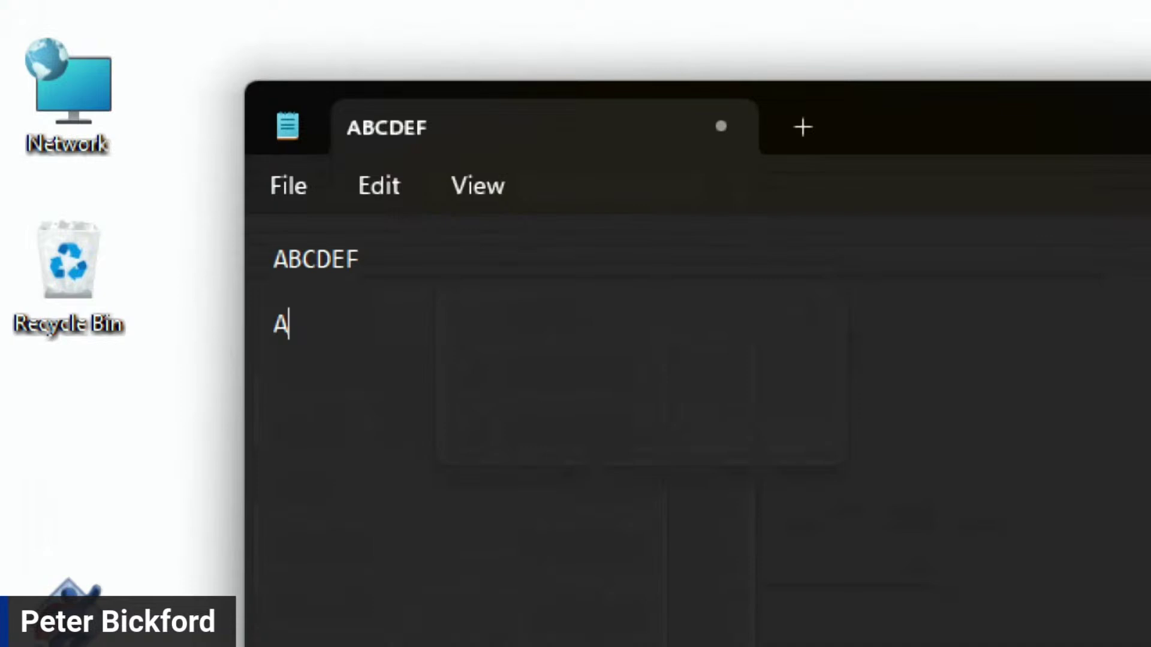
pyautogui.write('a')
pyautogui.press('space')
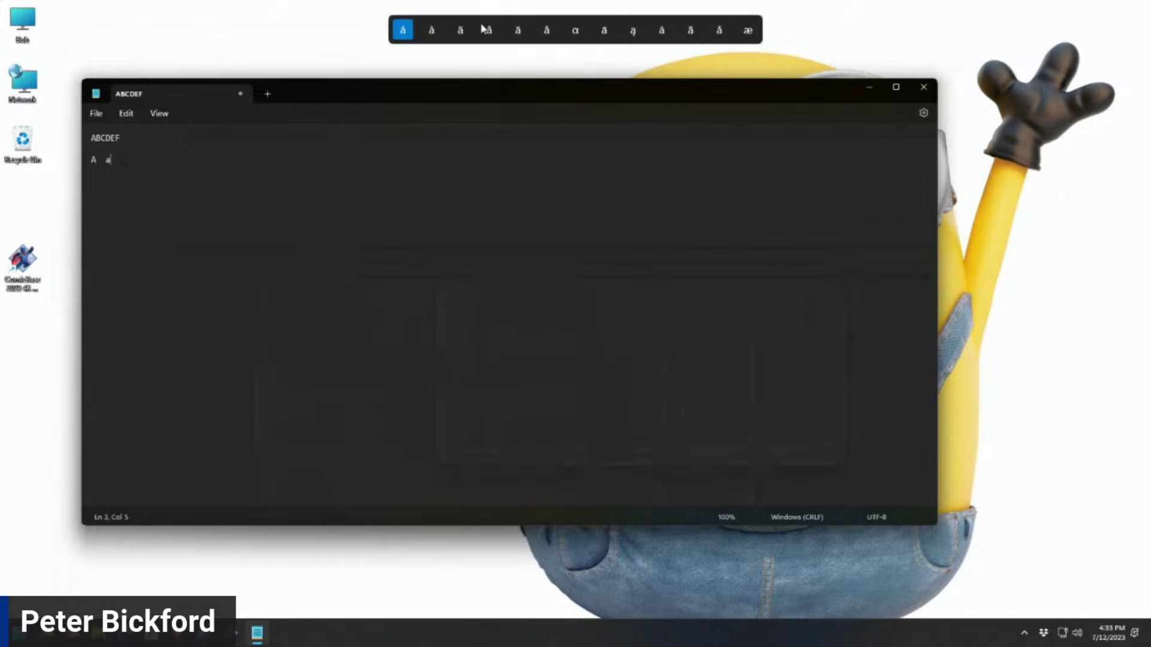
pyautogui.press('space')
pyautogui.press('space')
pyautogui.press('space')
pyautogui.press('space')
pyautogui.press('space')
pyautogui.press('space')
pyautogui.press('space')
pyautogui.press('space')
pyautogui.press('space')
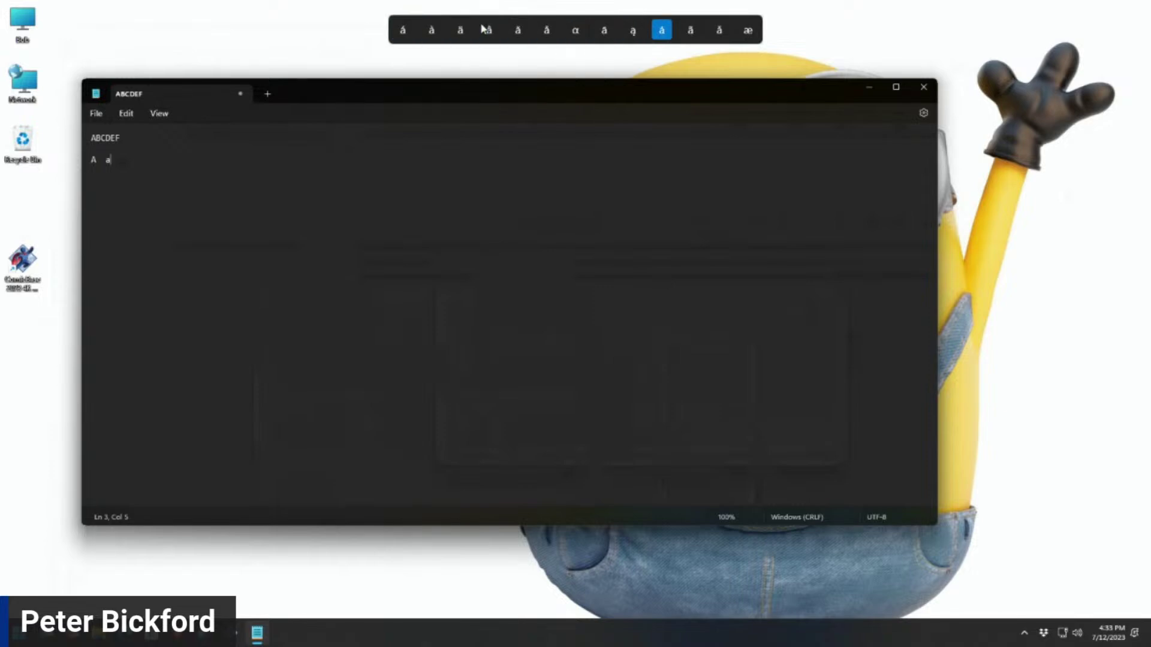
pyautogui.press('space')
pyautogui.press('space')
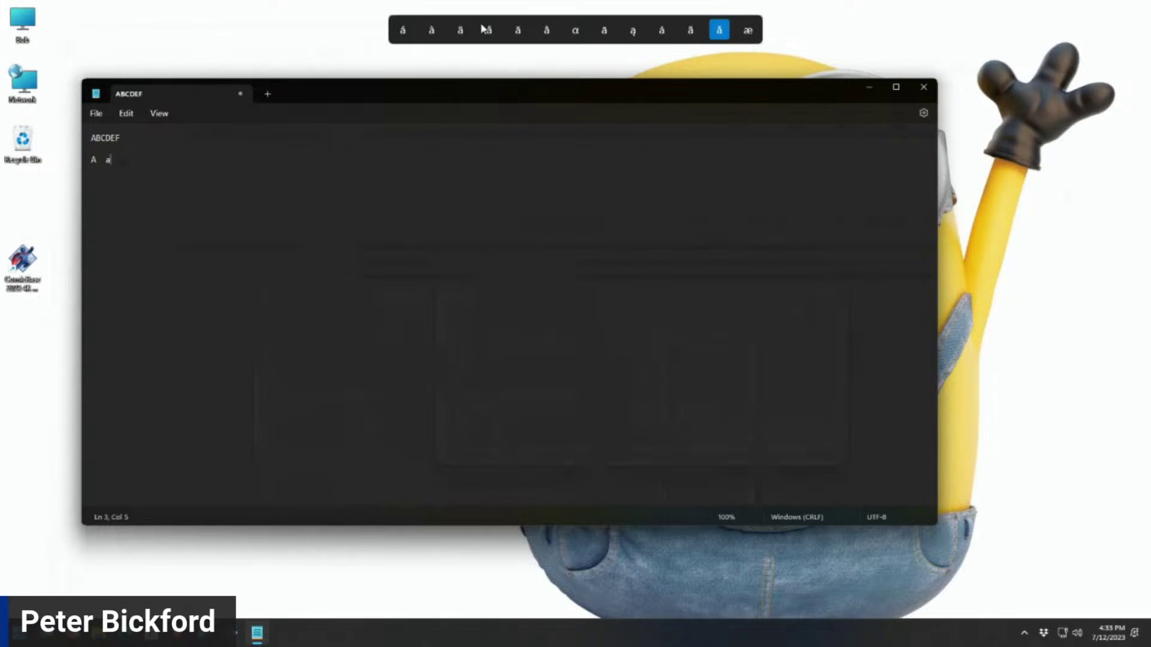
# Cycle back and forth through the accented variants of a, returning the selection to á.
pyautogui.press('Left')
pyautogui.press('Left')
pyautogui.press('Right')
pyautogui.press('Right')
pyautogui.press('Right')
pyautogui.press('Right')
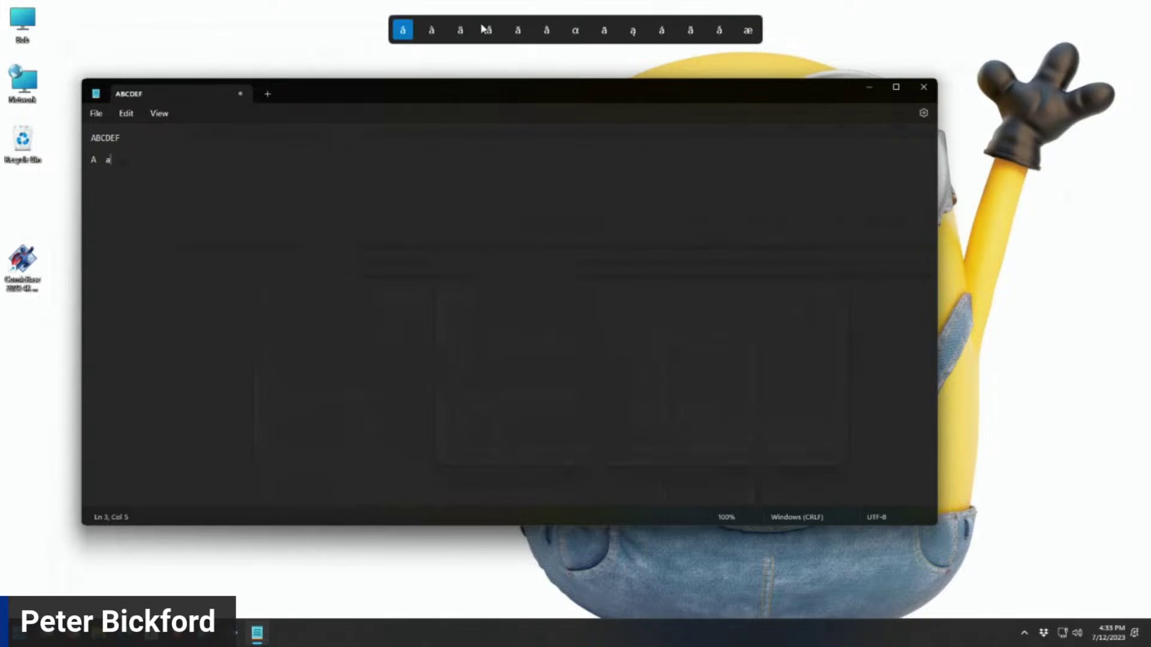
pyautogui.press('Left')
pyautogui.press('Left')
pyautogui.press('Left')
pyautogui.press('Left')
pyautogui.press('Left')
pyautogui.press('Left')
pyautogui.press('Left')
pyautogui.press('Left')
pyautogui.press('Left')
pyautogui.press('Left')
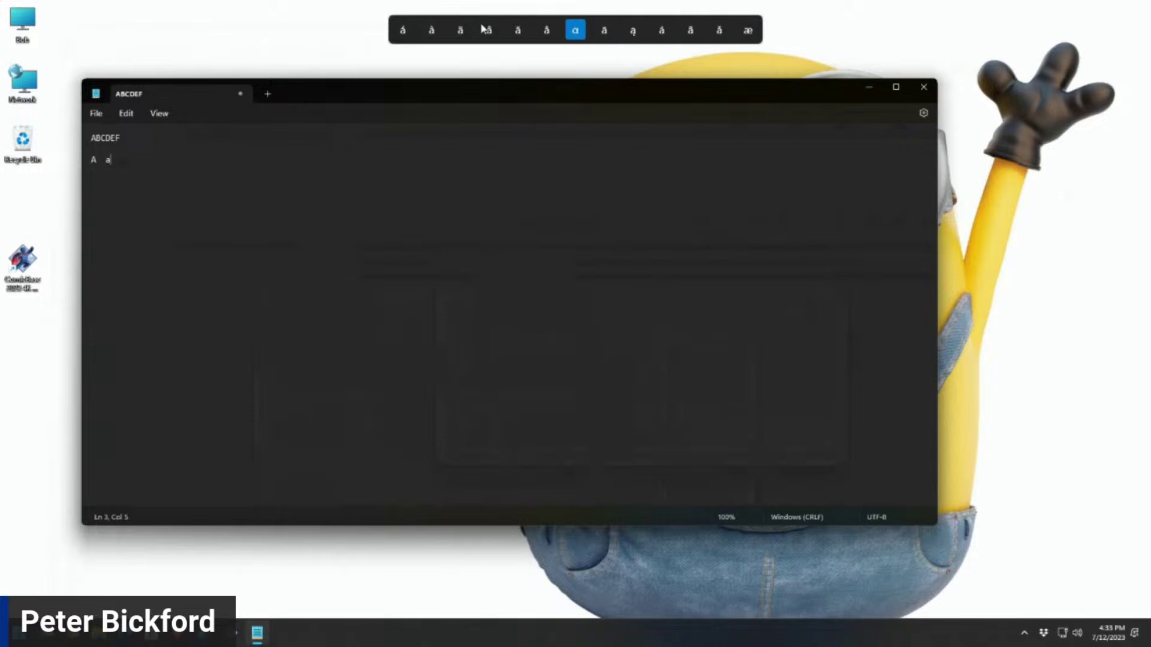
pyautogui.press('Left')
pyautogui.press('Left')
pyautogui.press('Left')
pyautogui.press('Left')
pyautogui.press('Right')
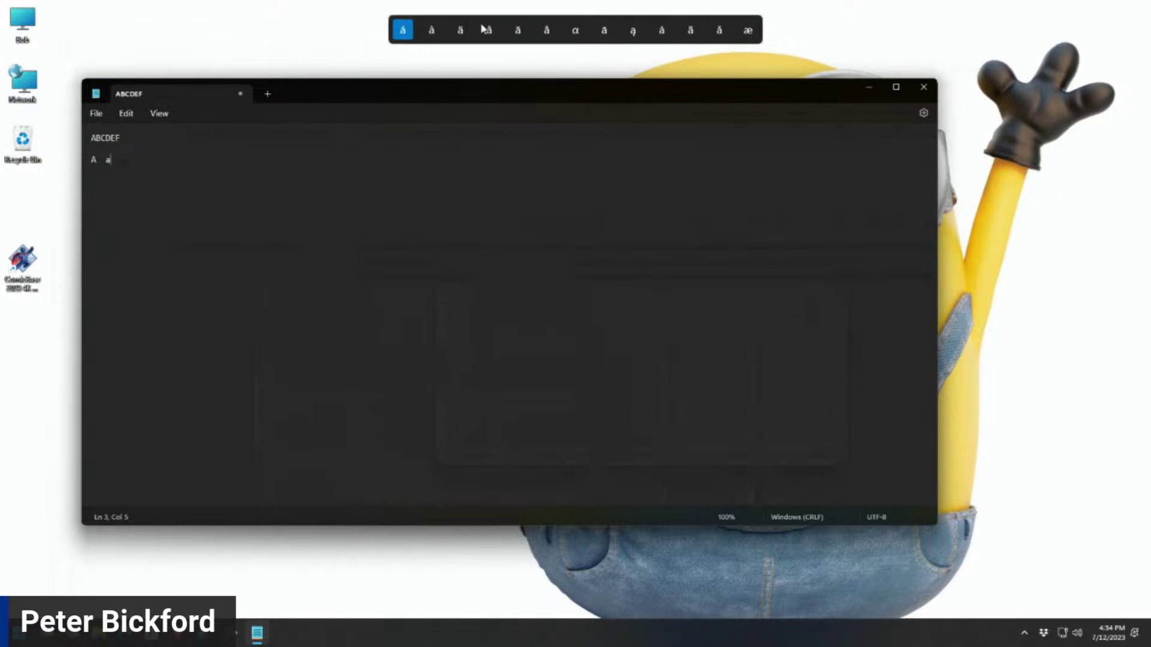
# Try to insert á after the lowercase a on the third line using the accent variants.
pyautogui.click(403, 32)
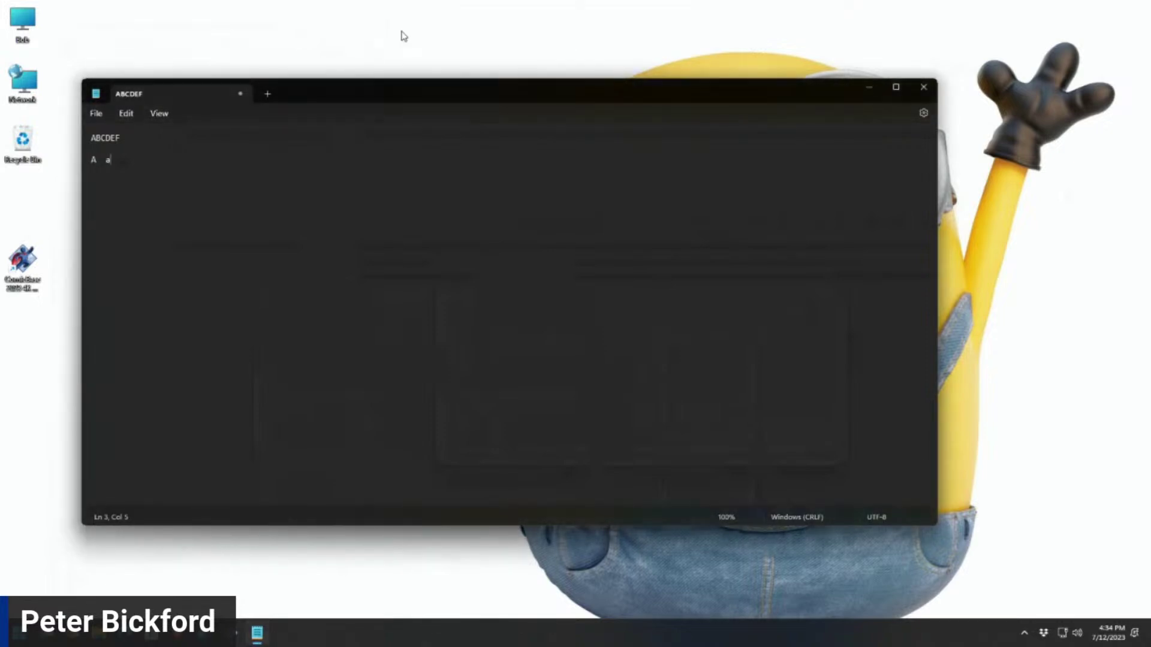
pyautogui.write('aaaaaaaaaaaaaaa')
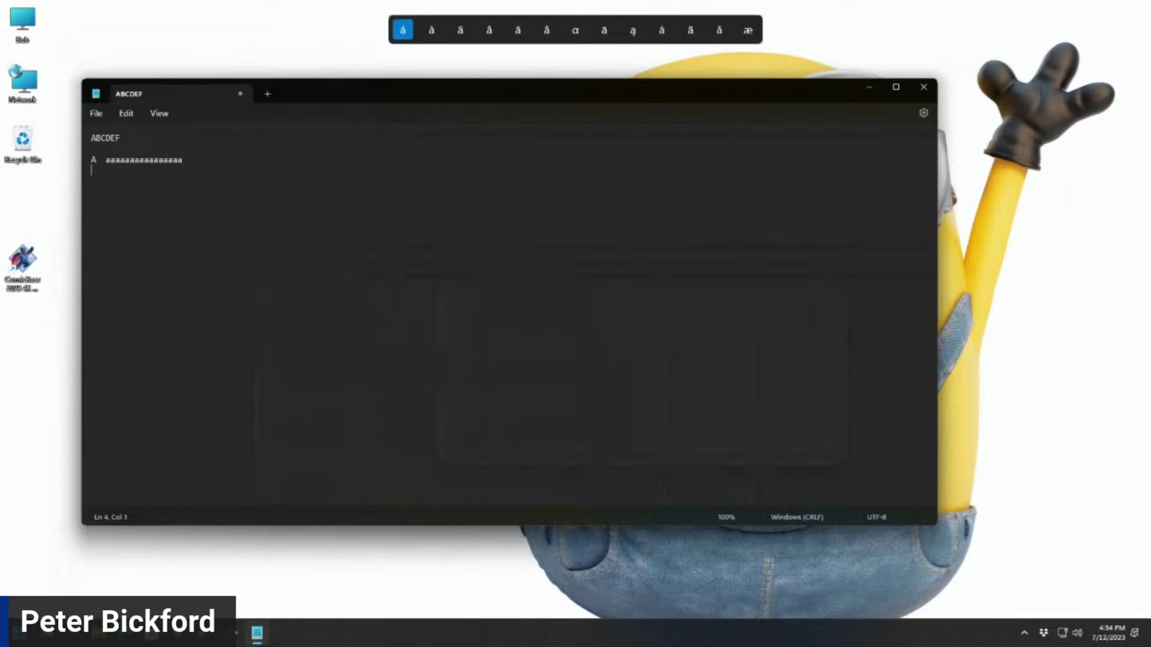
pyautogui.write('á')
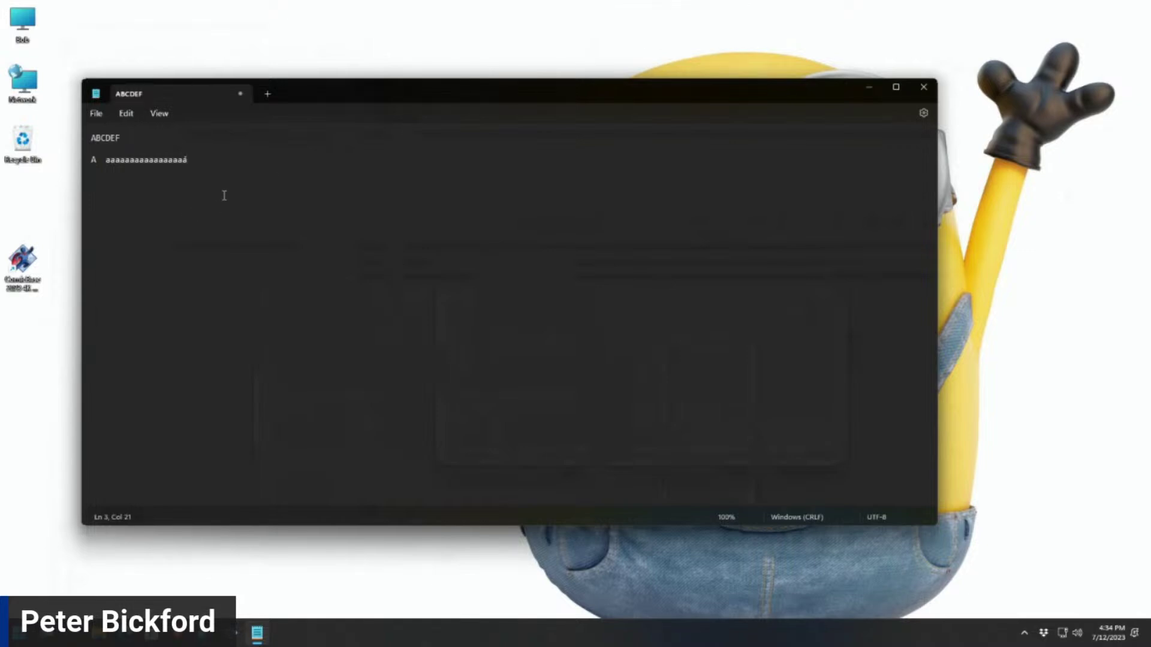
# Replace the third line's text with á using the accent variants, removing the plain a in front of it.
pyautogui.moveTo(196, 167); pyautogui.dragTo(85, 172)
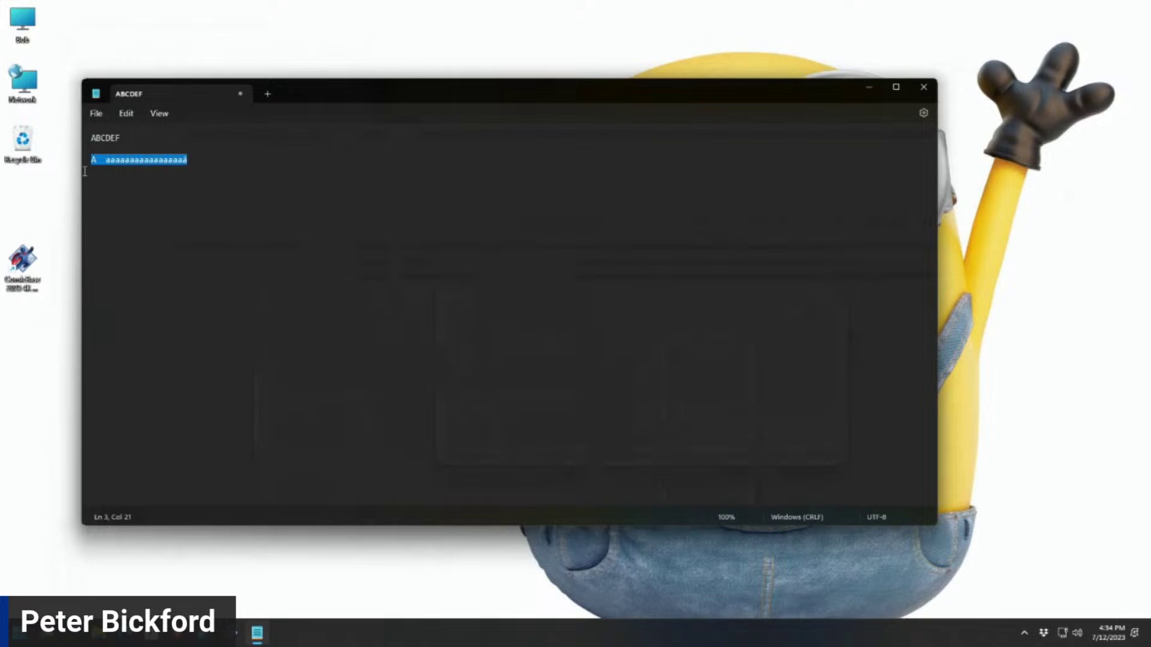
pyautogui.press('BackSpace')
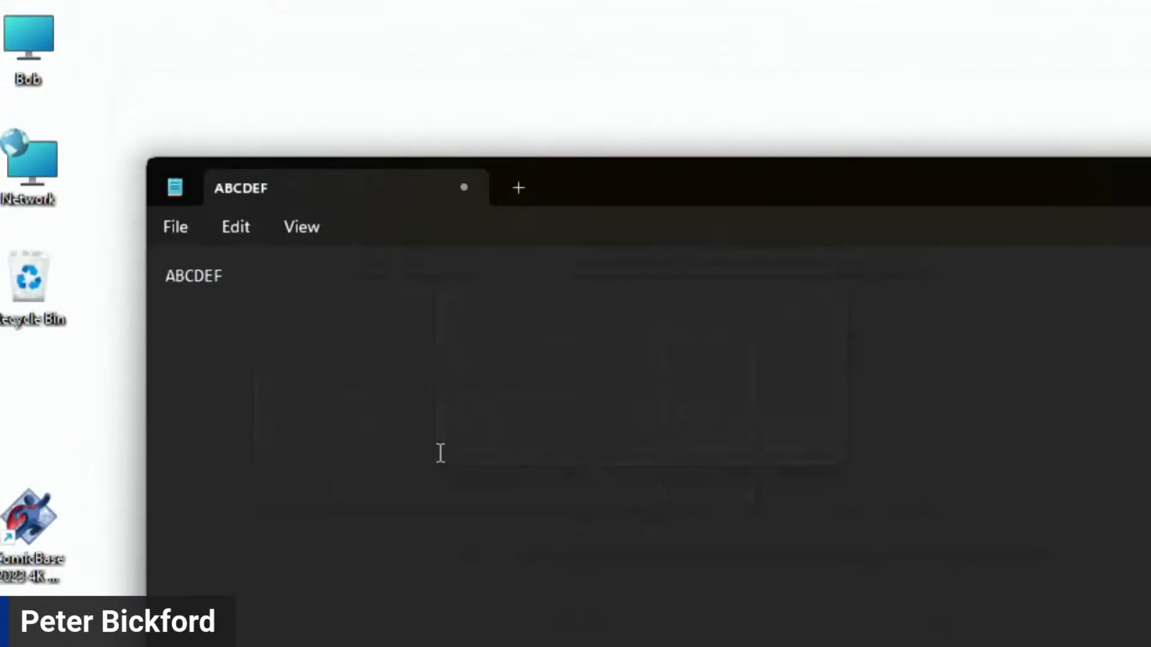
pyautogui.write('a')
pyautogui.press('space')
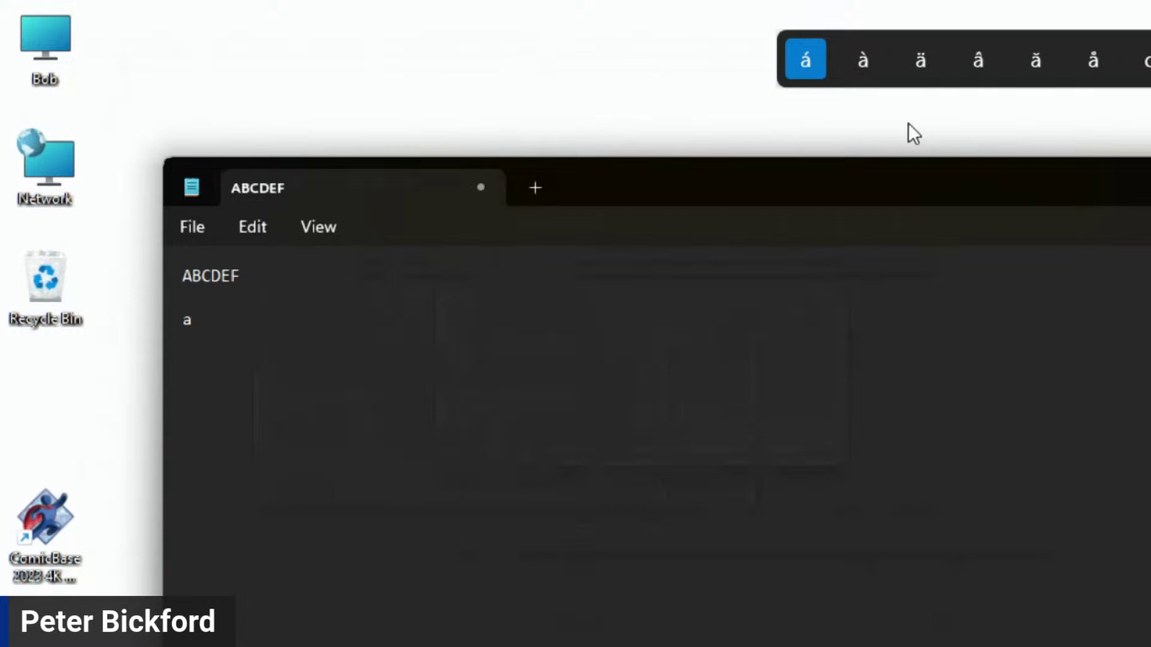
pyautogui.write('á')
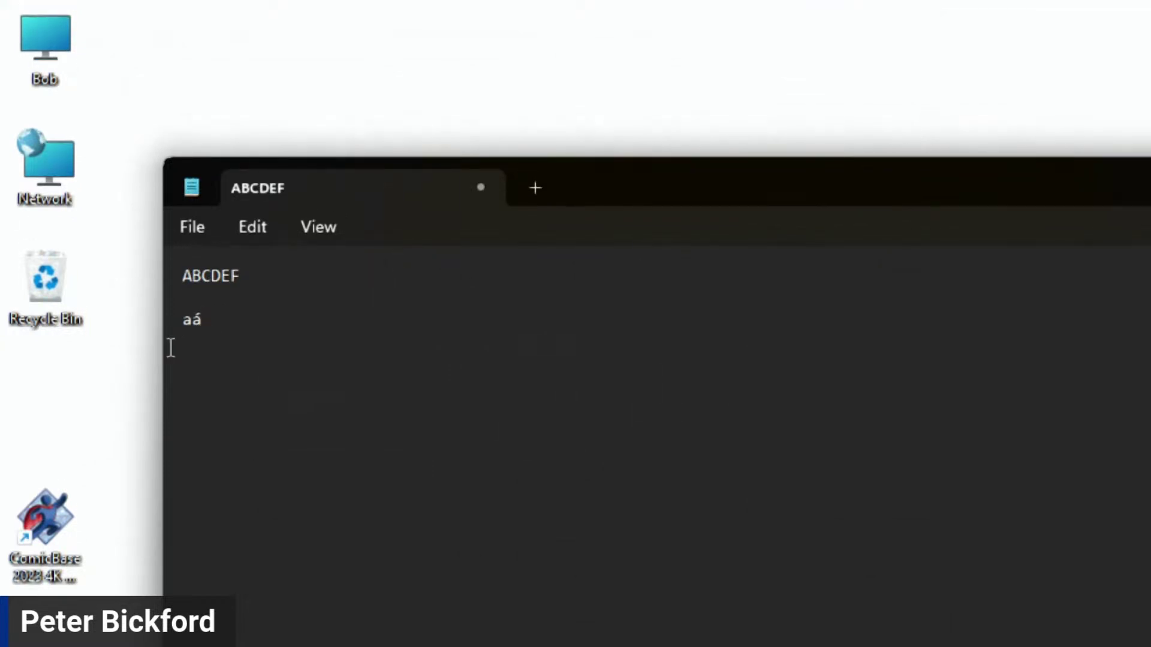
pyautogui.moveTo(195, 327); pyautogui.dragTo(186, 330)
pyautogui.press('BackSpace')
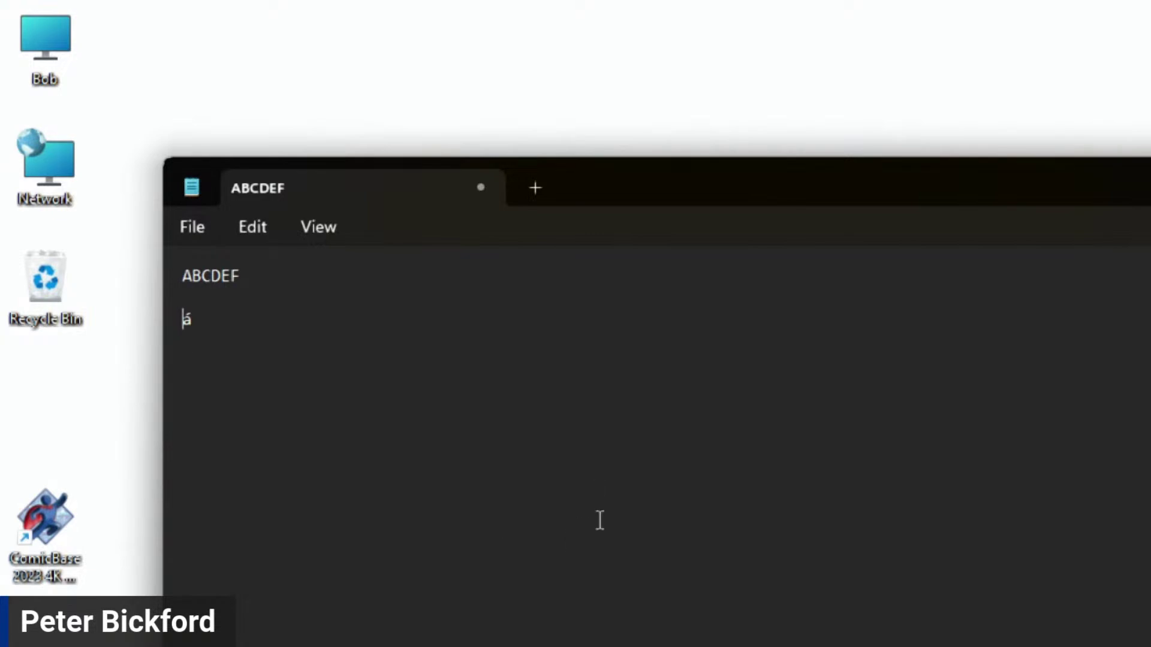
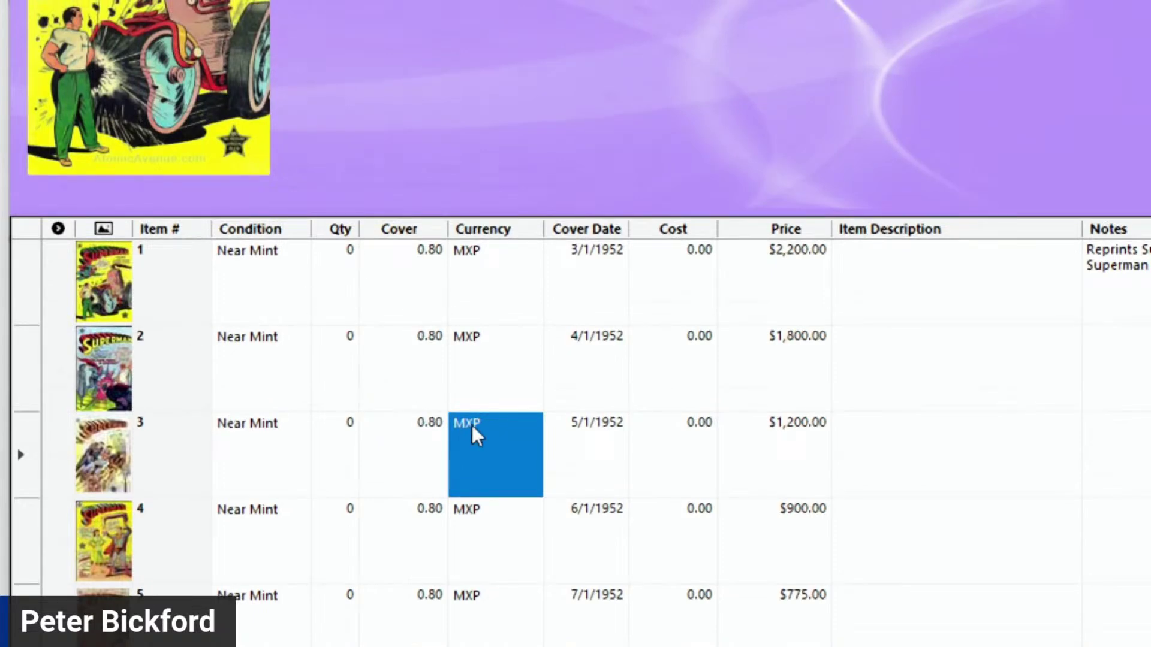
# Examine item 3 of Supermán (Novaro) in ComicBase, checking its cover price, currency, enlarged cover picture and market price.
pyautogui.click(413, 430)
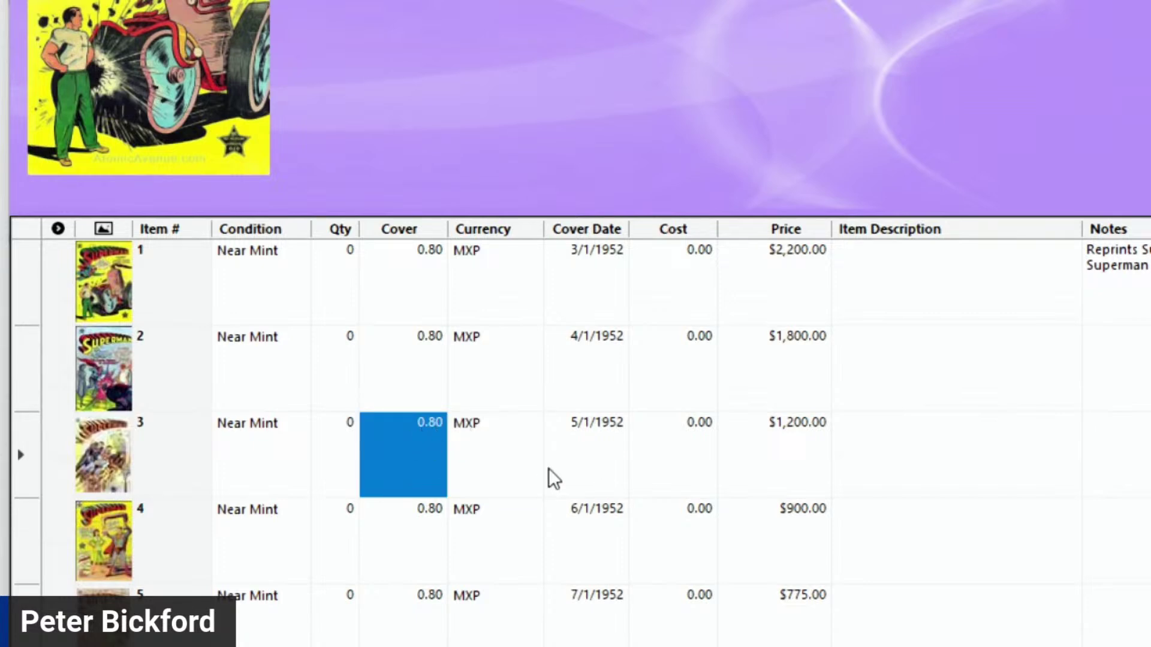
pyautogui.click(472, 442)
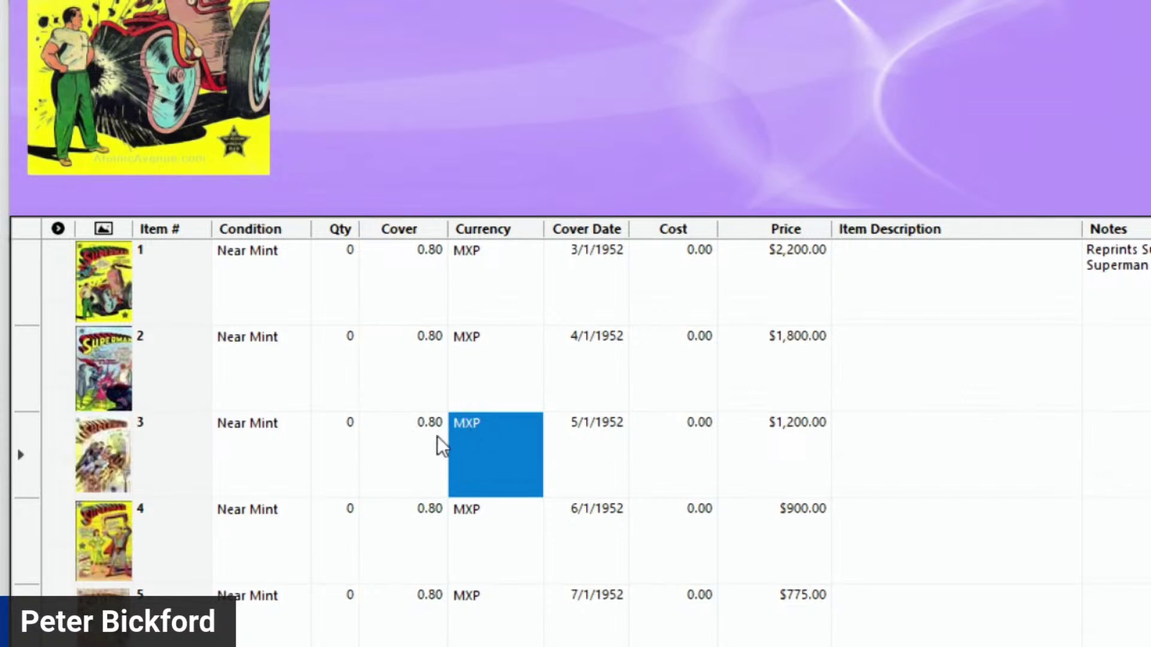
pyautogui.click(24, 459)
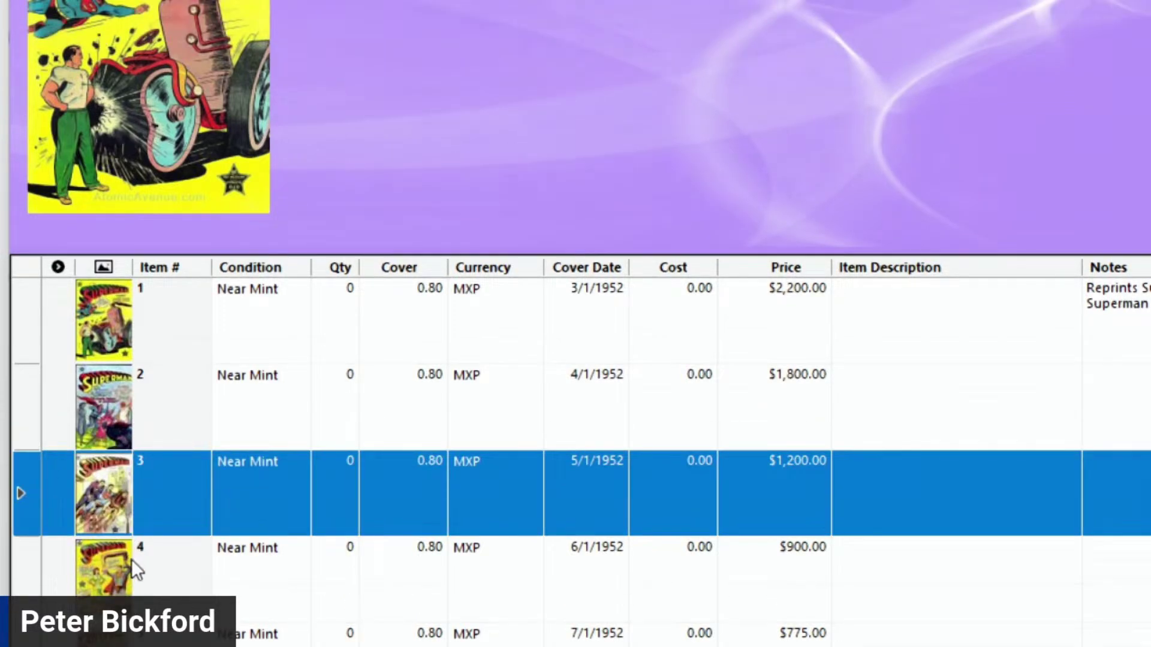
pyautogui.click(106, 512)
pyautogui.moveTo(134, 150)
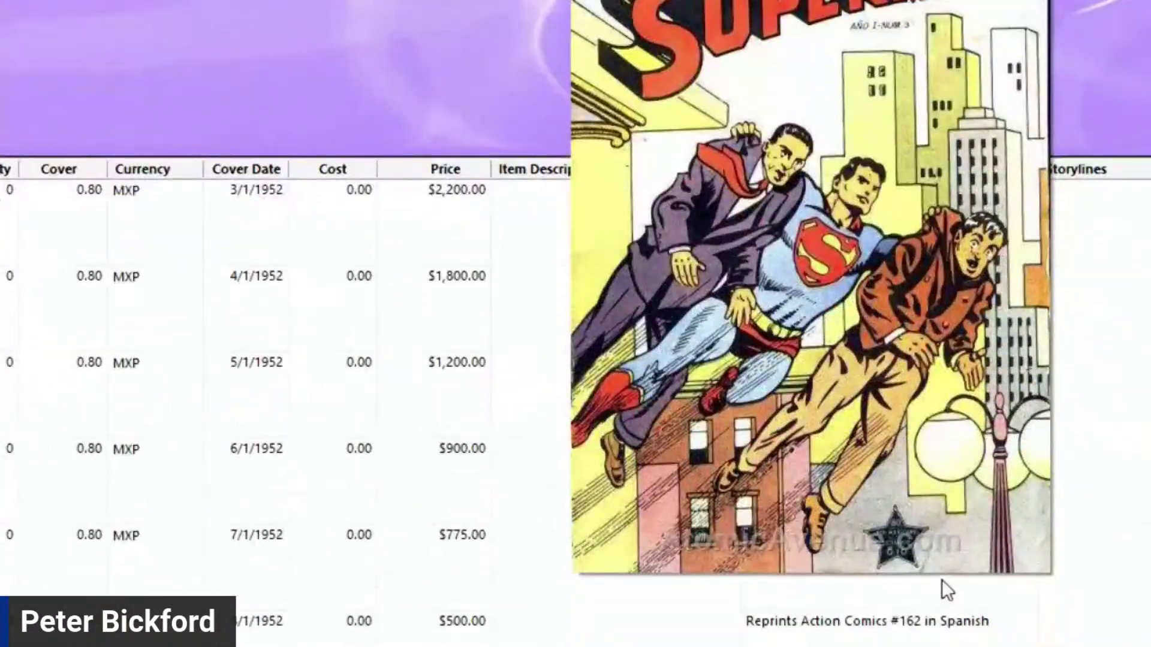
pyautogui.click(186, 385)
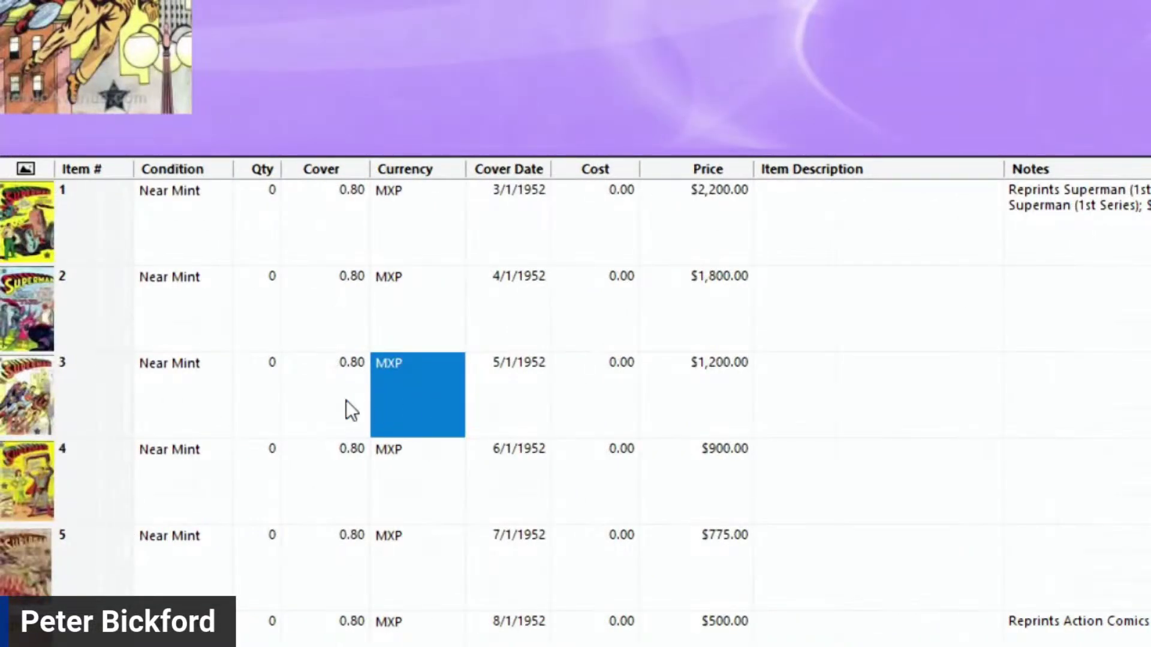
pyautogui.click(346, 400)
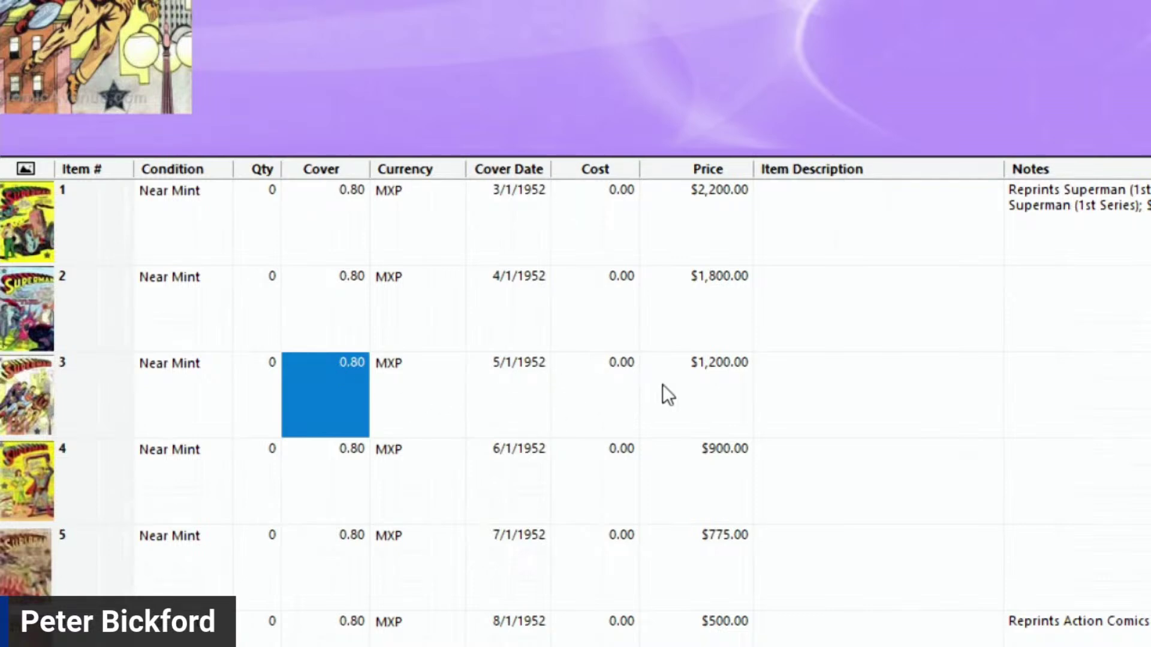
pyautogui.click(742, 368)
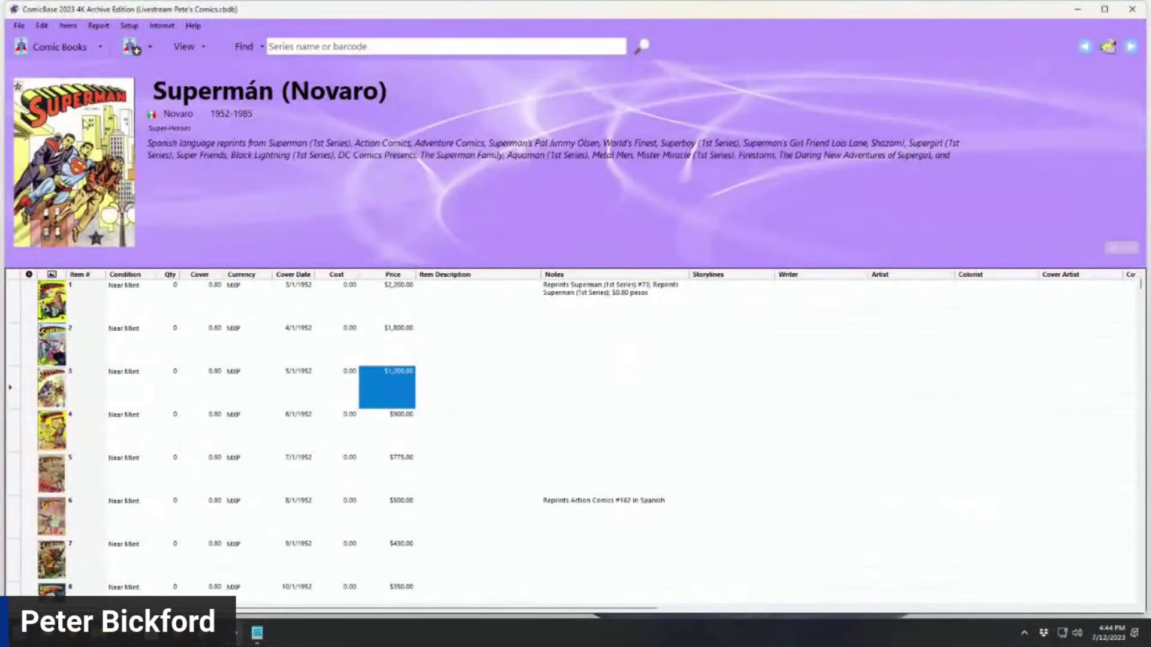
# Exit ComicBase and open the Windows region settings.
pyautogui.click(19, 25)
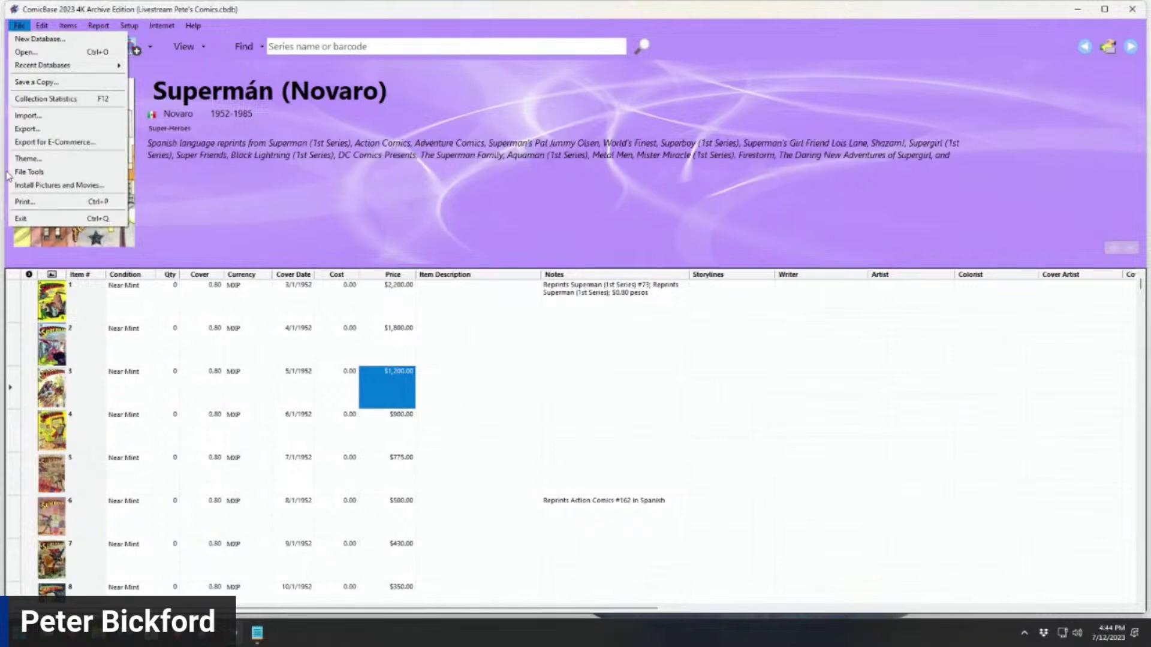
pyautogui.click(46, 219)
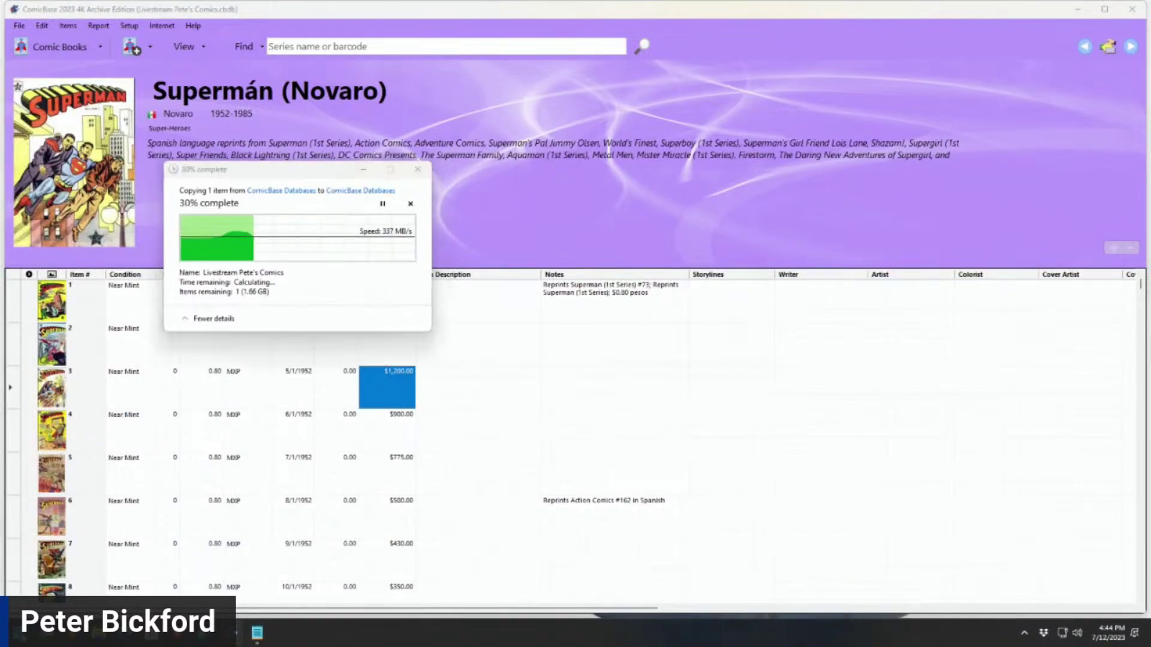
pyautogui.press('super')
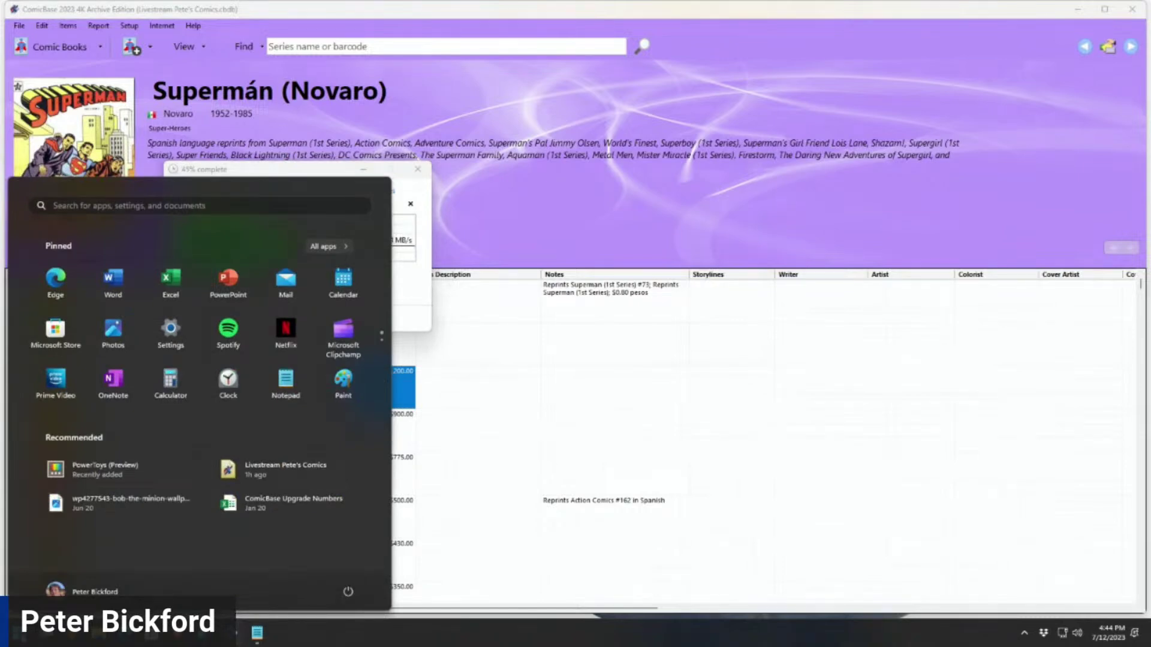
pyautogui.write('region')
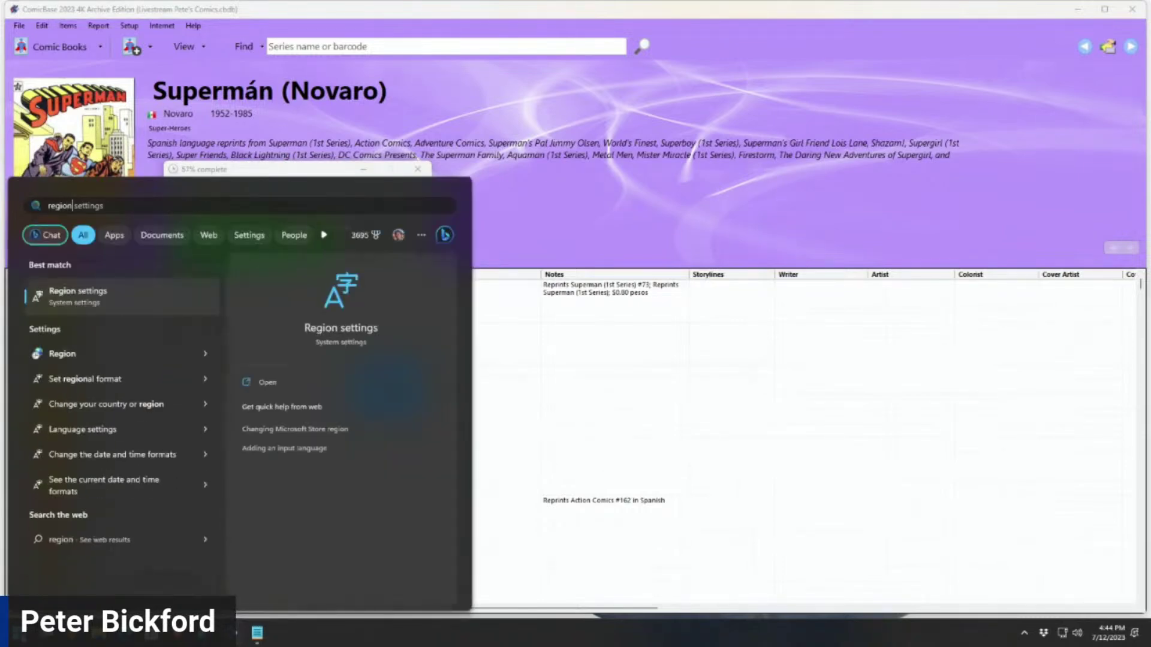
pyautogui.press('Return')
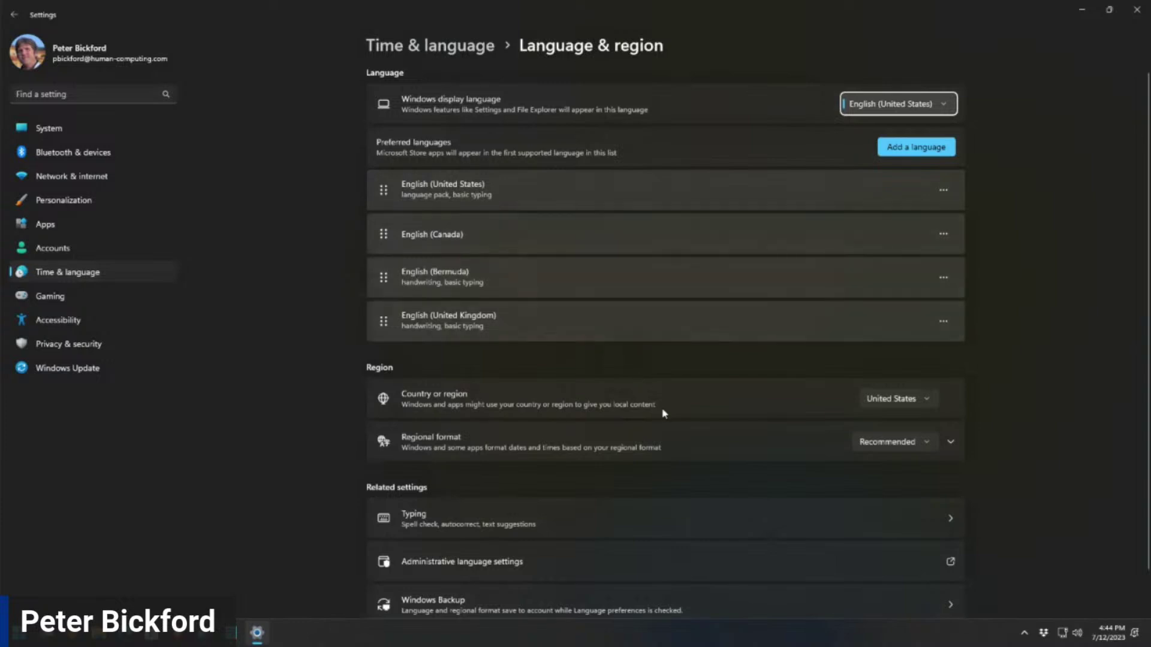
# Set the Windows country or region to Sweden.
pyautogui.click(931, 402)
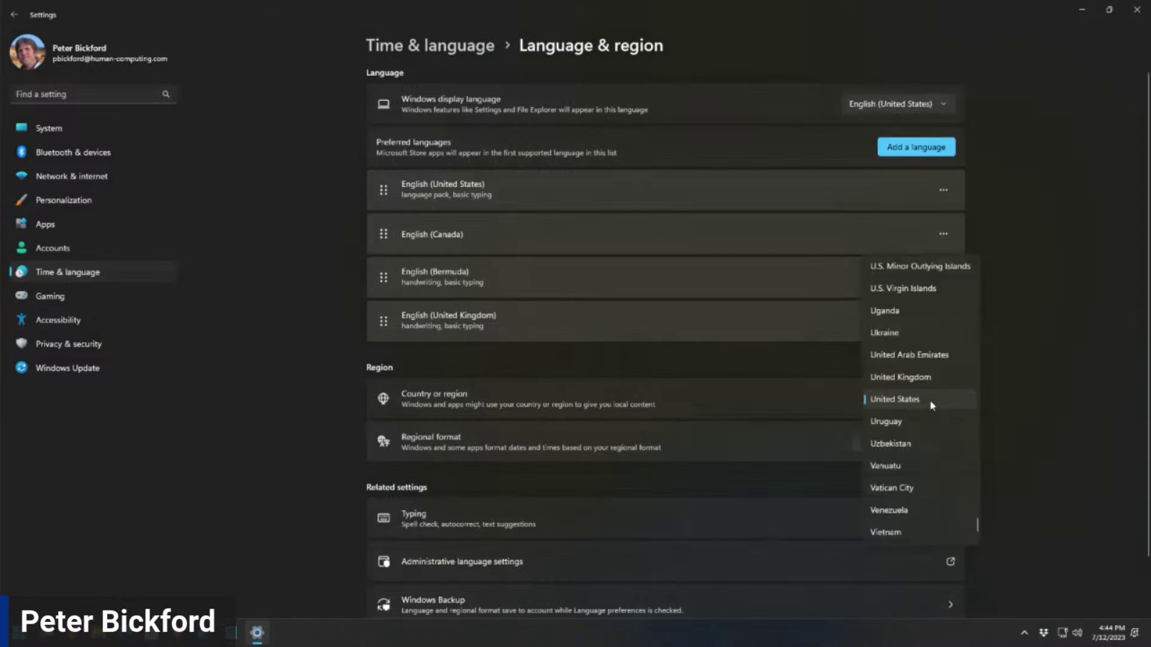
pyautogui.click(925, 334)
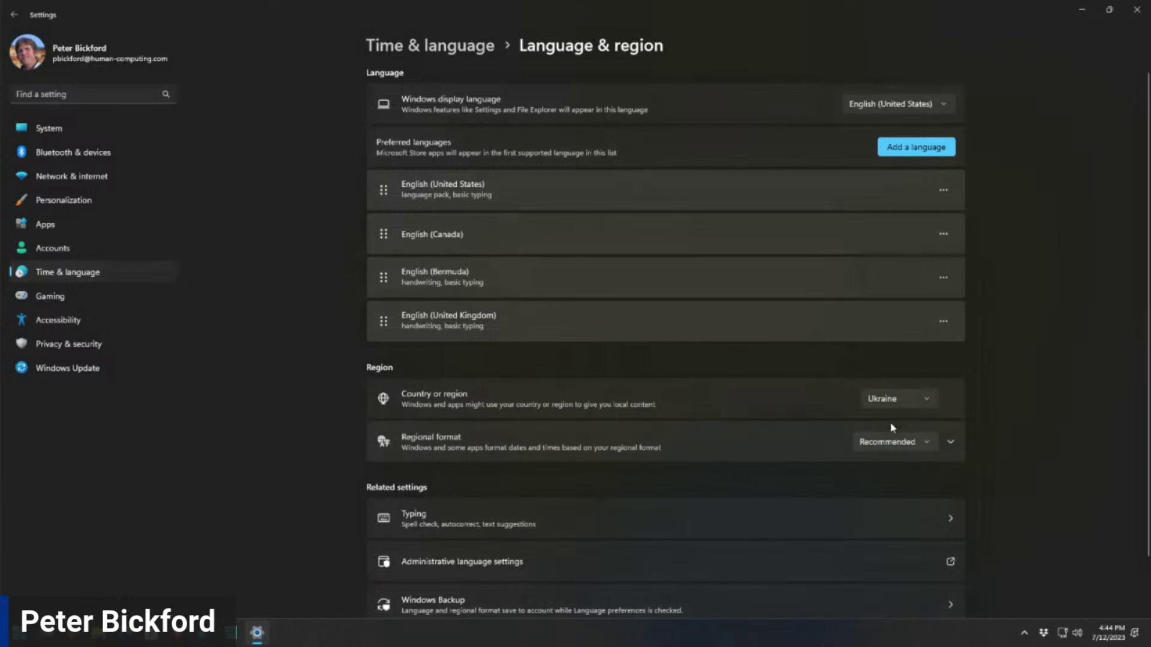
pyautogui.click(902, 400)
pyautogui.scroll(3, 907, 400)
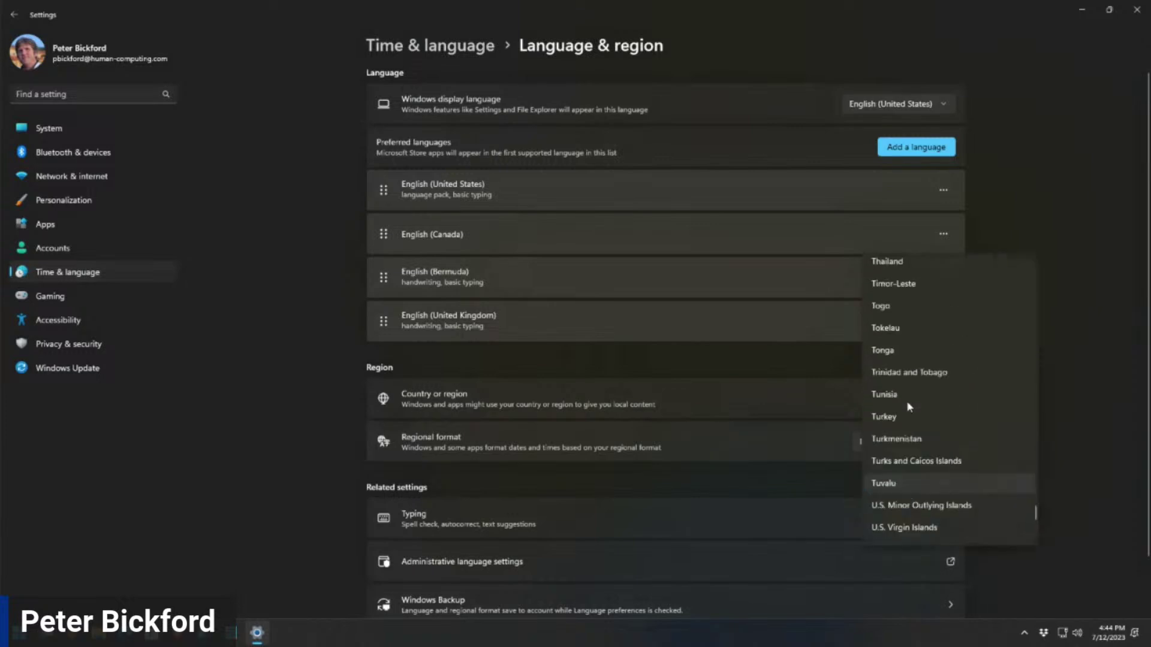
pyautogui.scroll(3, 906, 400)
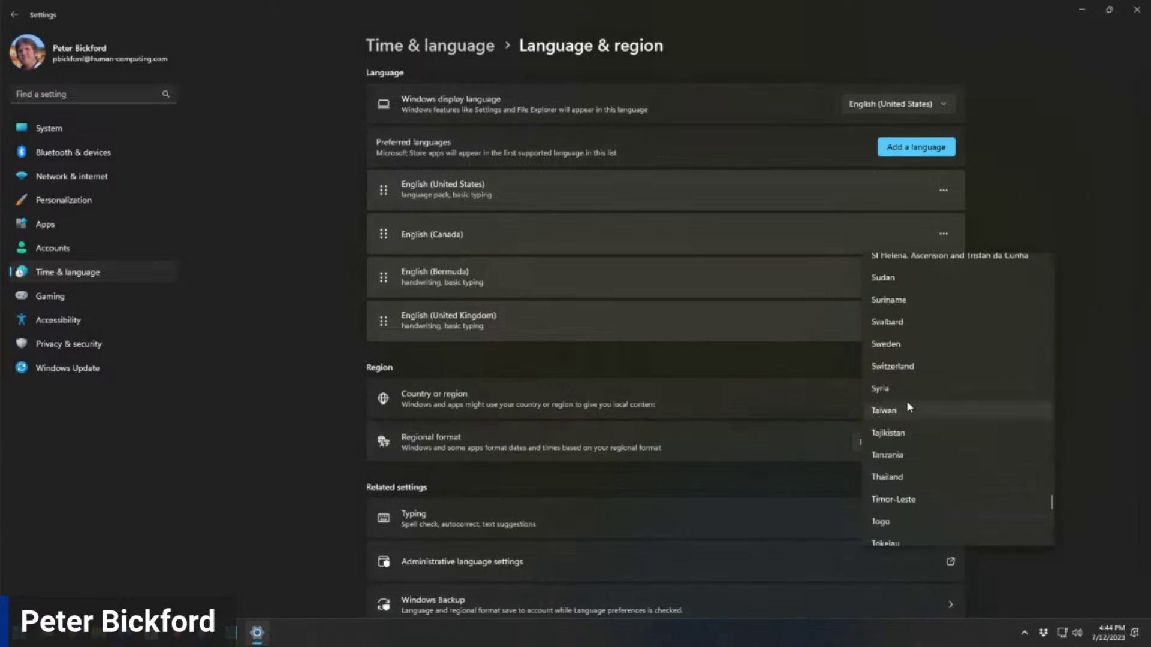
pyautogui.click(903, 344)
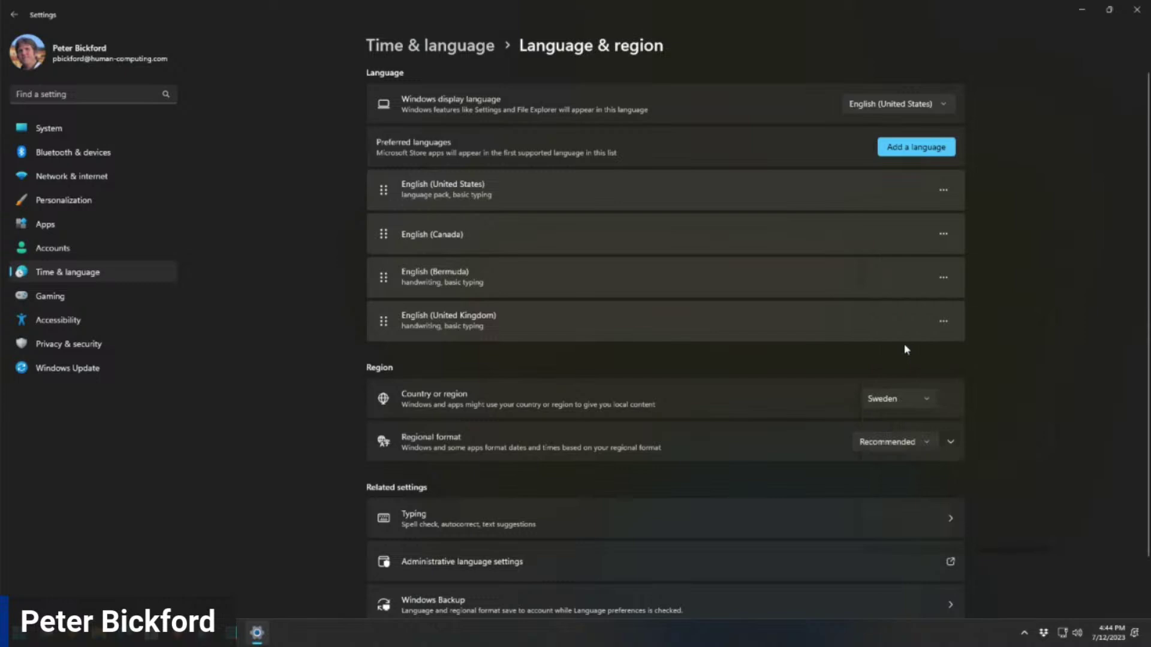
# Expand the regional format details and set the regional format to English (Sweden).
pyautogui.click(778, 432)
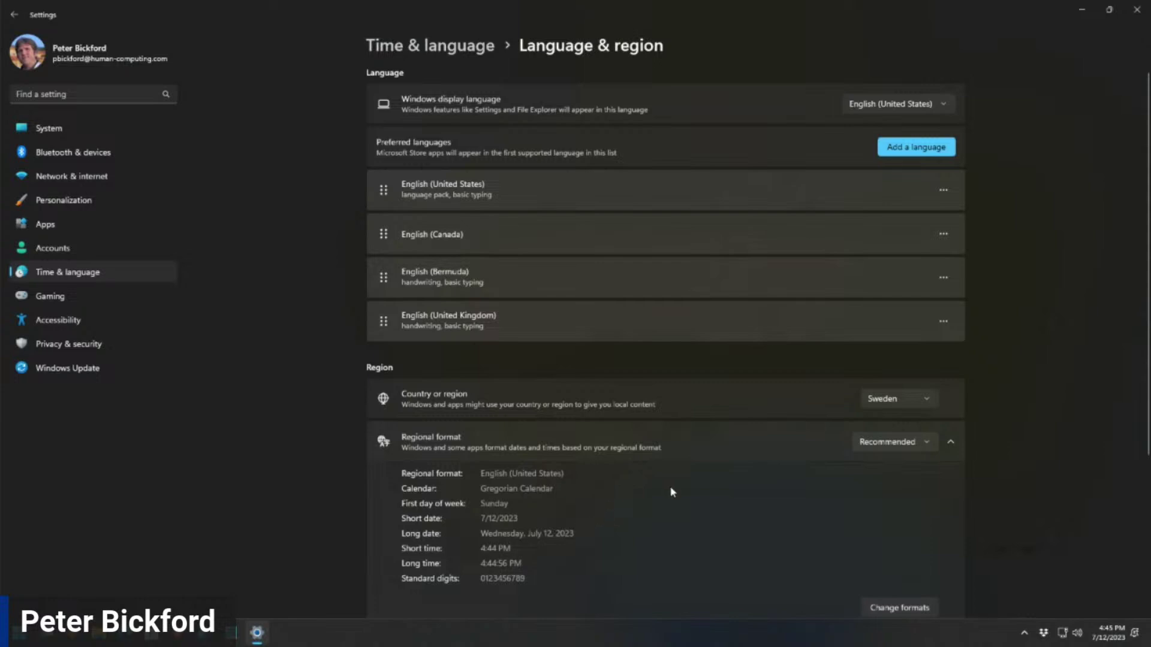
pyautogui.click(885, 444)
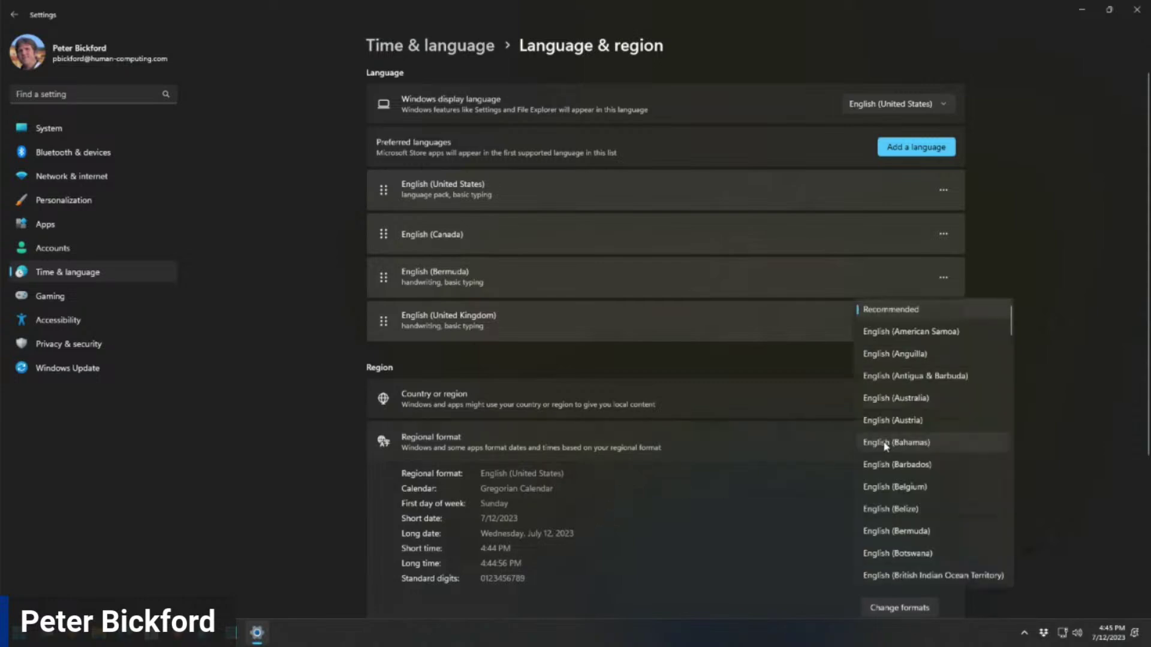
pyautogui.scroll(-6, 885, 455)
pyautogui.scroll(-15, 883, 467)
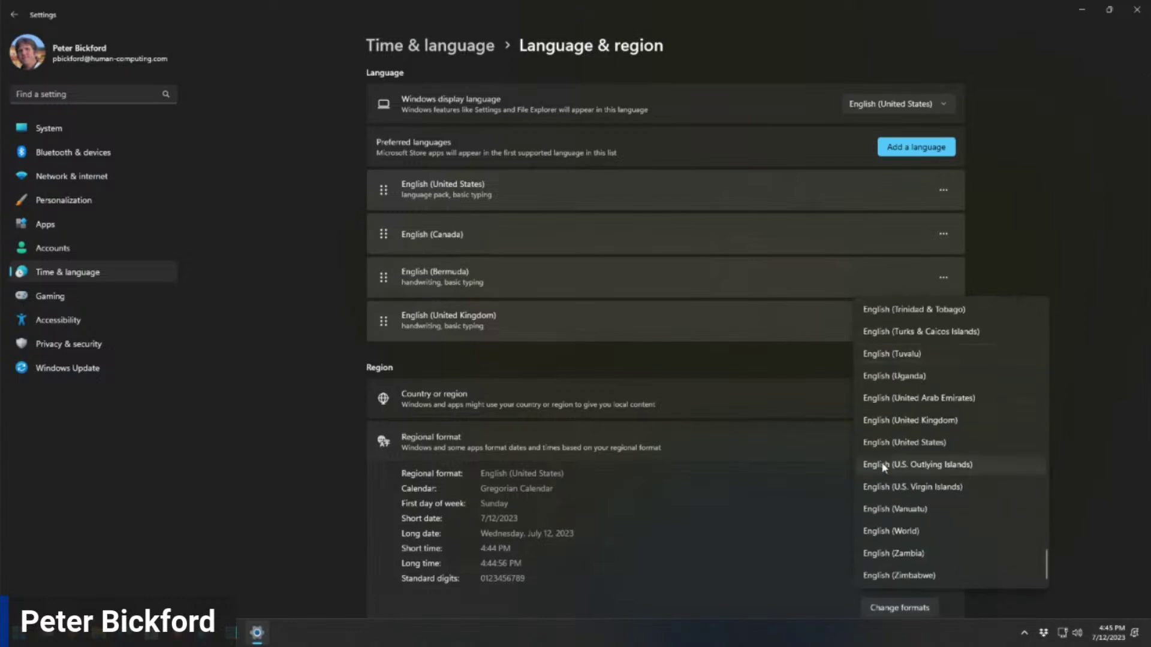
pyautogui.scroll(5, 884, 468)
pyautogui.scroll(-4, 884, 467)
pyautogui.scroll(1, 884, 468)
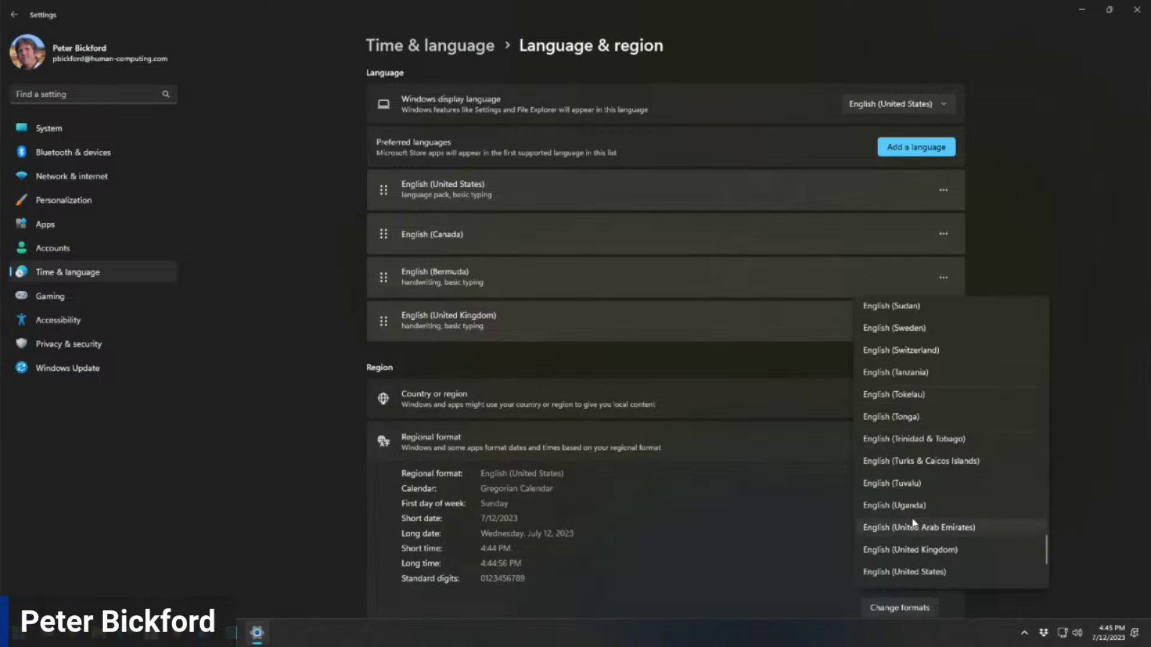
pyautogui.scroll(1, 909, 438)
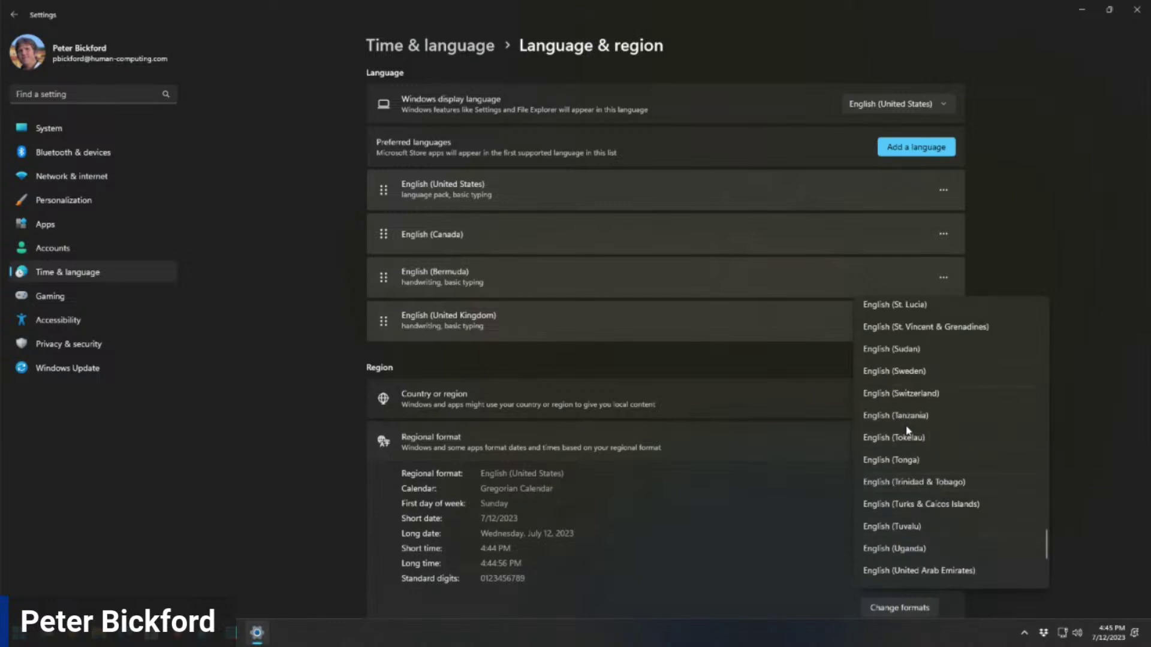
pyautogui.scroll(1, 910, 329)
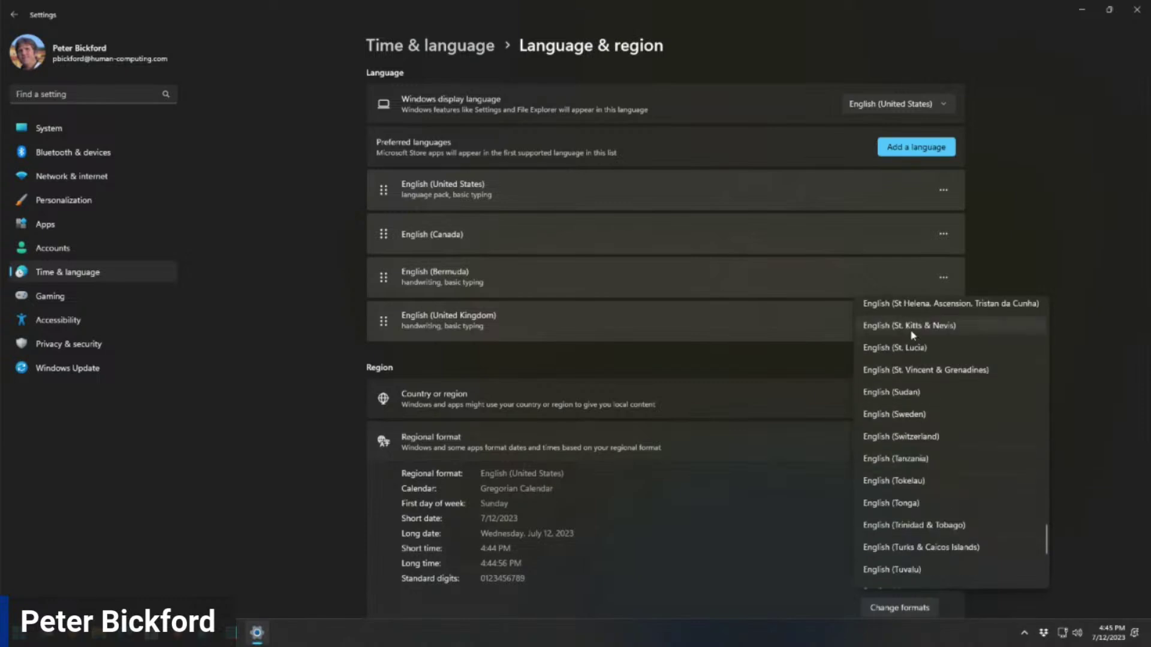
pyautogui.click(912, 413)
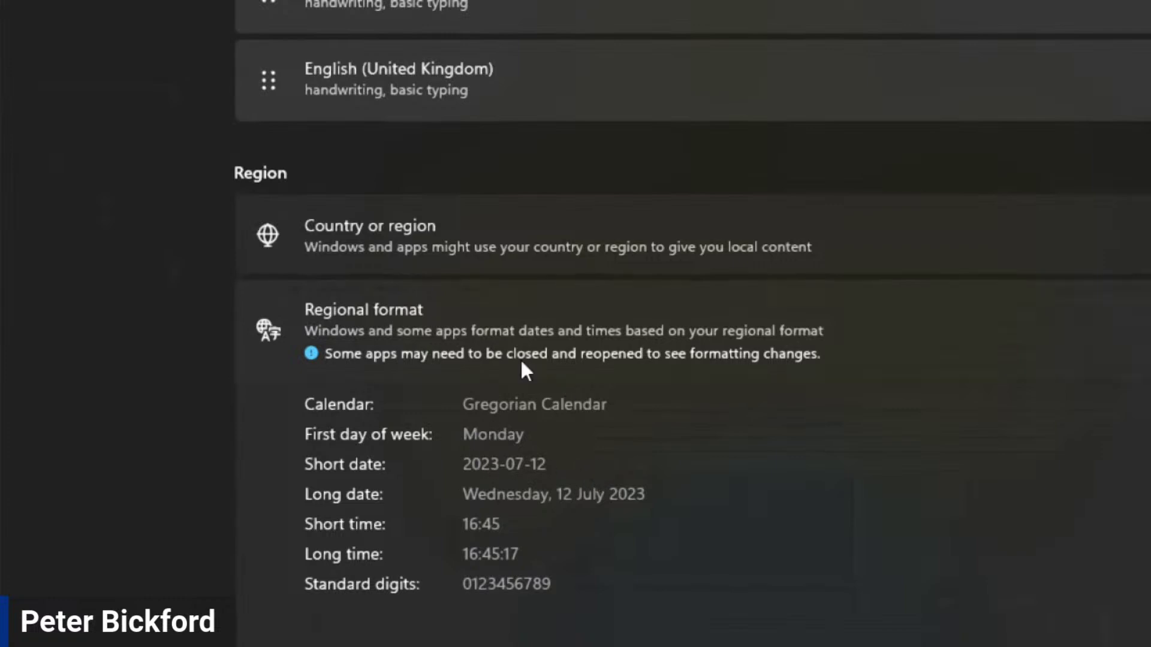
# Close Windows Settings and minimize the Notepad window to reveal the desktop.
pyautogui.scroll(-1, 542, 331)
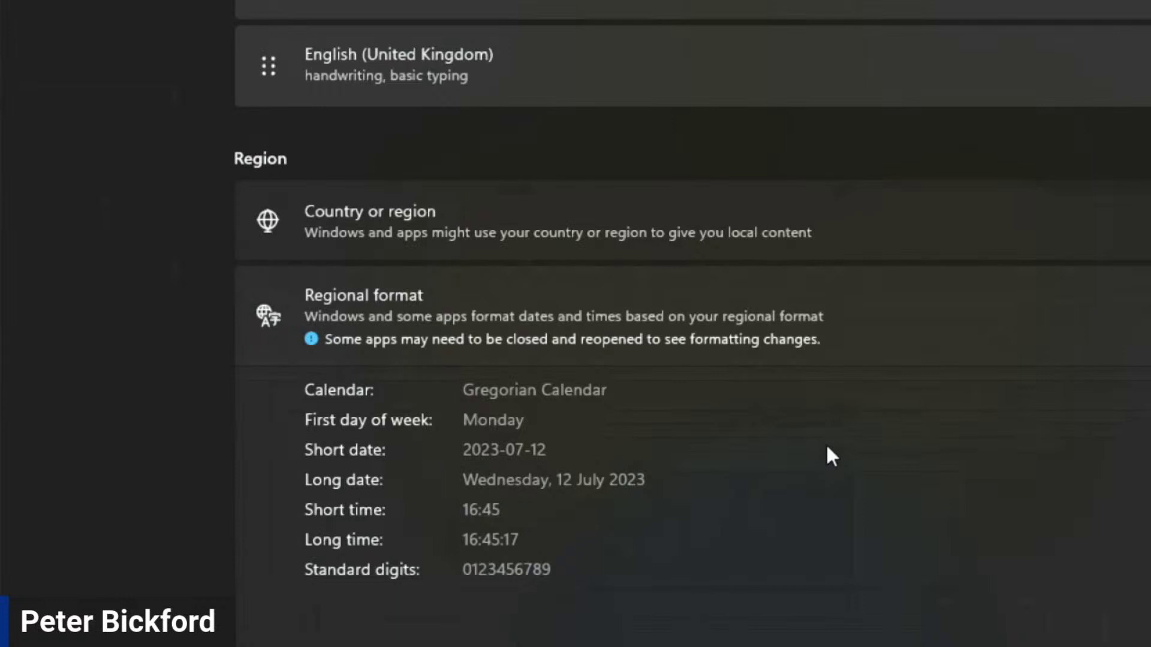
pyautogui.scroll(-3, 832, 461)
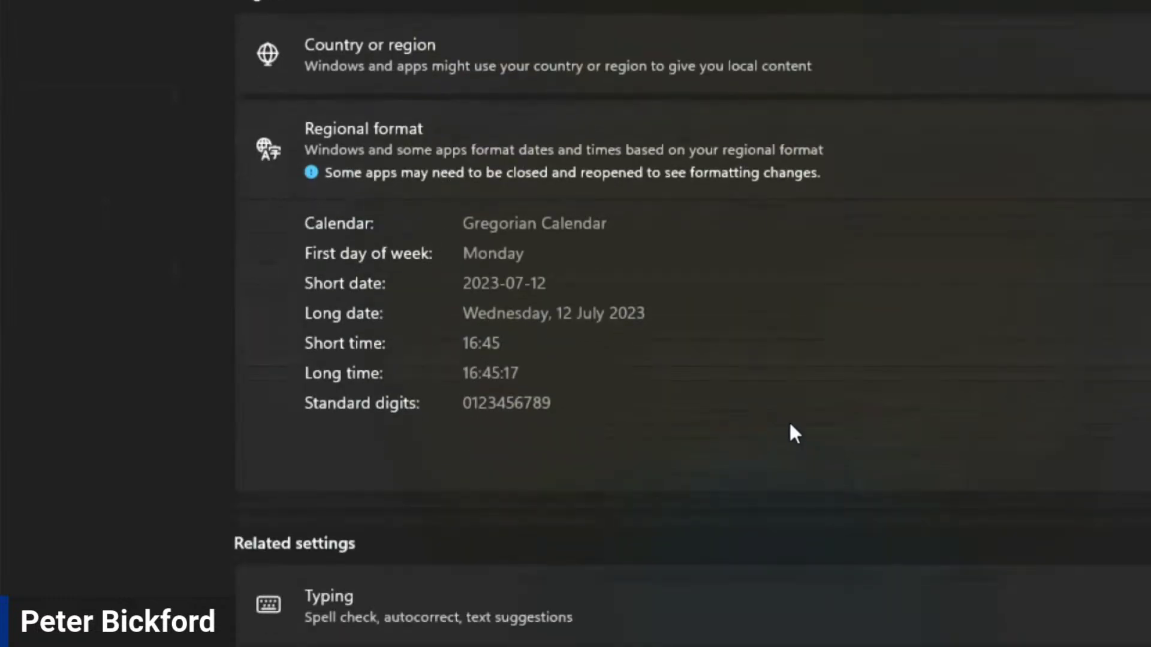
pyautogui.scroll(5, 785, 449)
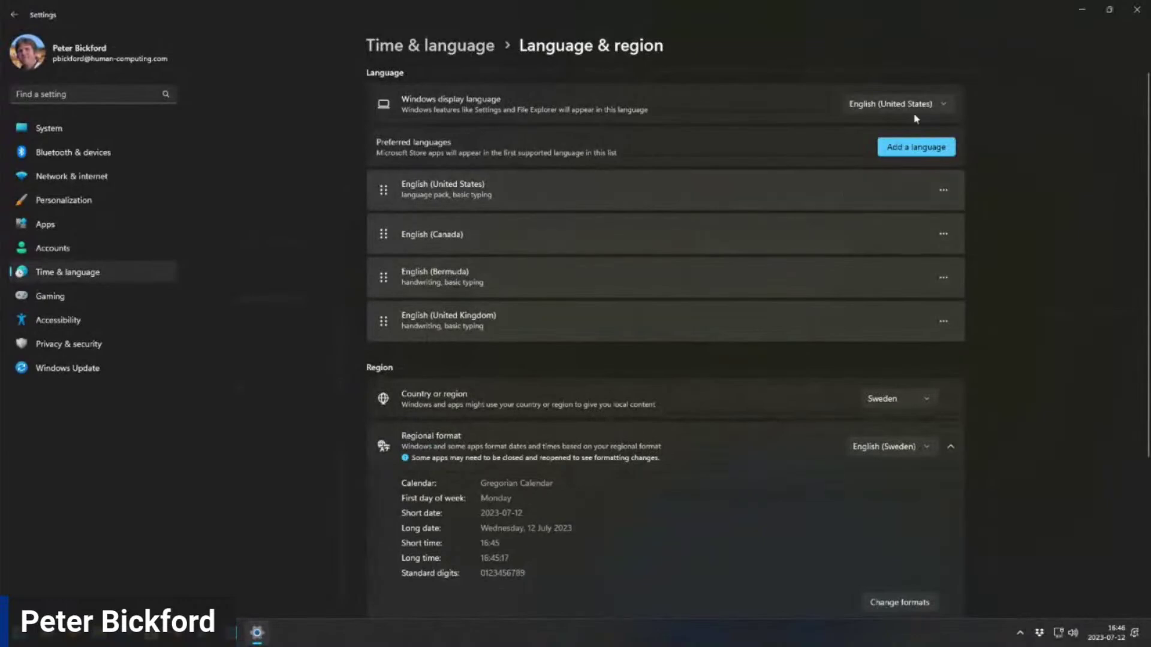
pyautogui.click(1136, 9)
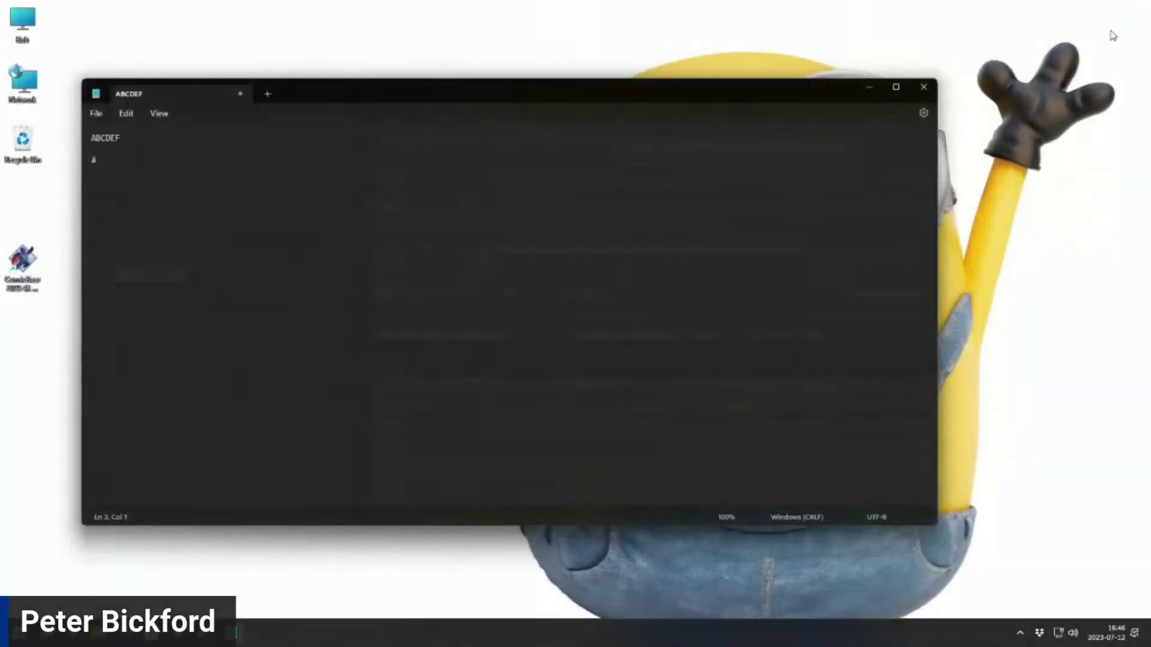
pyautogui.click(869, 89)
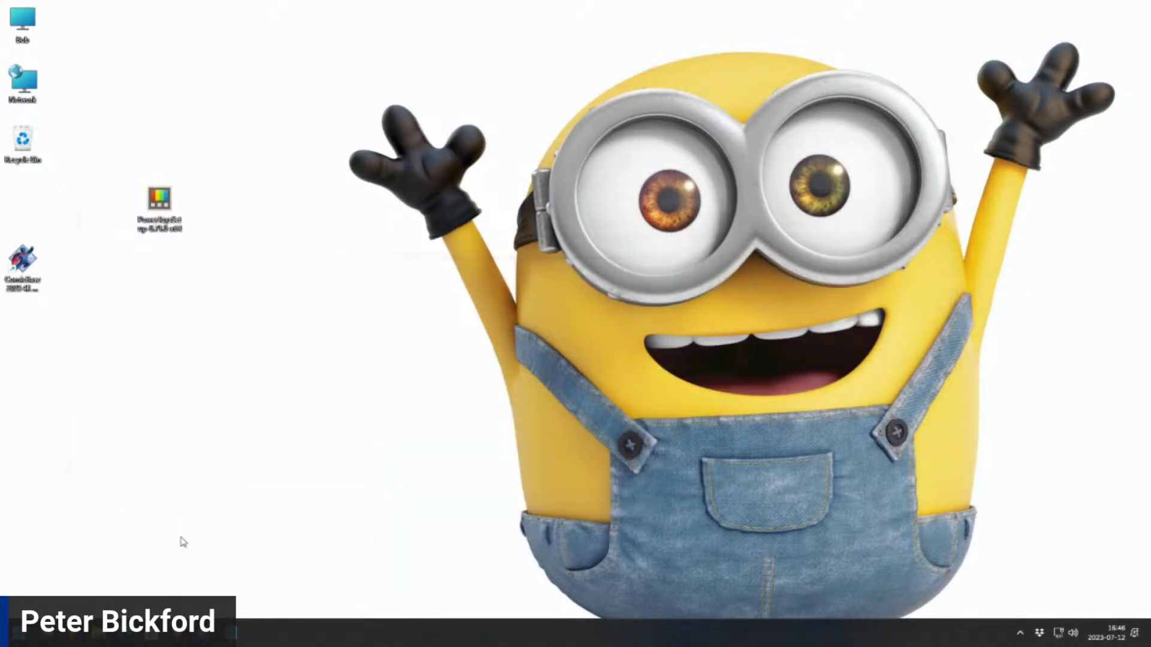
# Launch ComicBase 2023 and decline converting the database's price values from US Dollars to Swedish Krona.
pyautogui.doubleClick(20, 270)
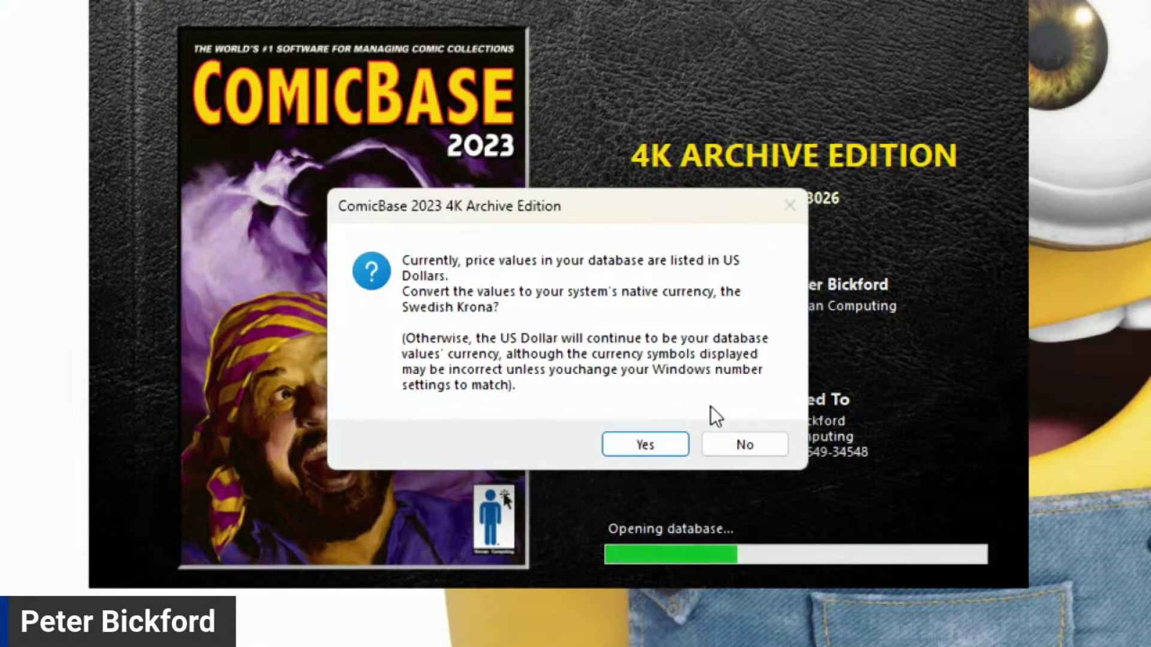
pyautogui.click(747, 449)
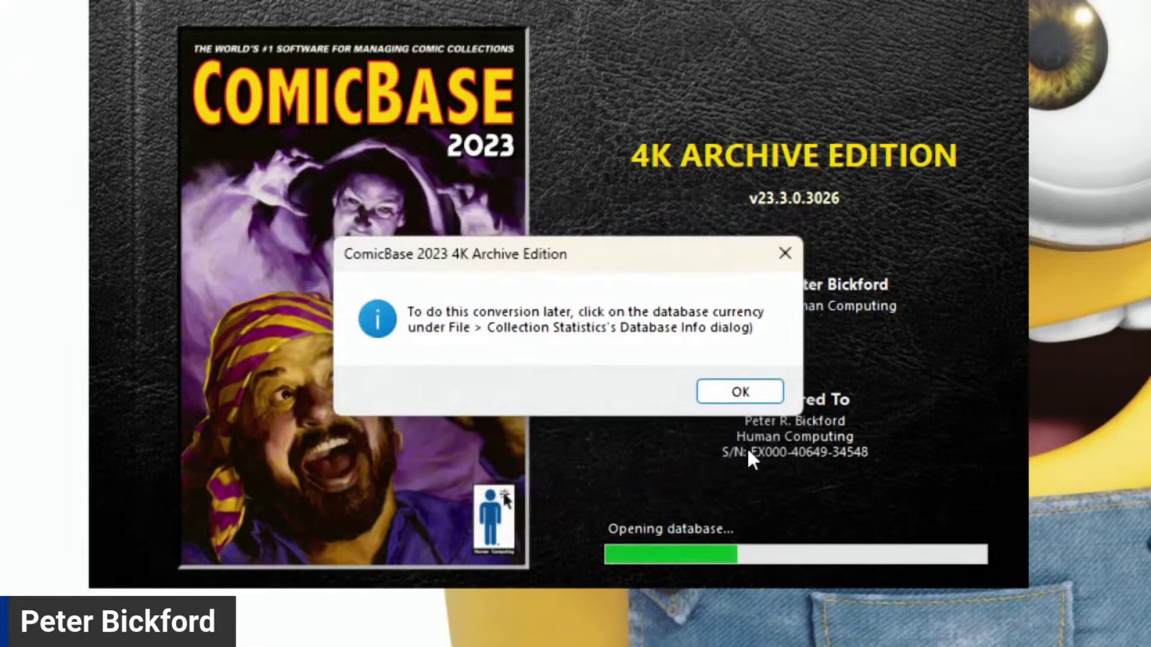
pyautogui.click(763, 391)
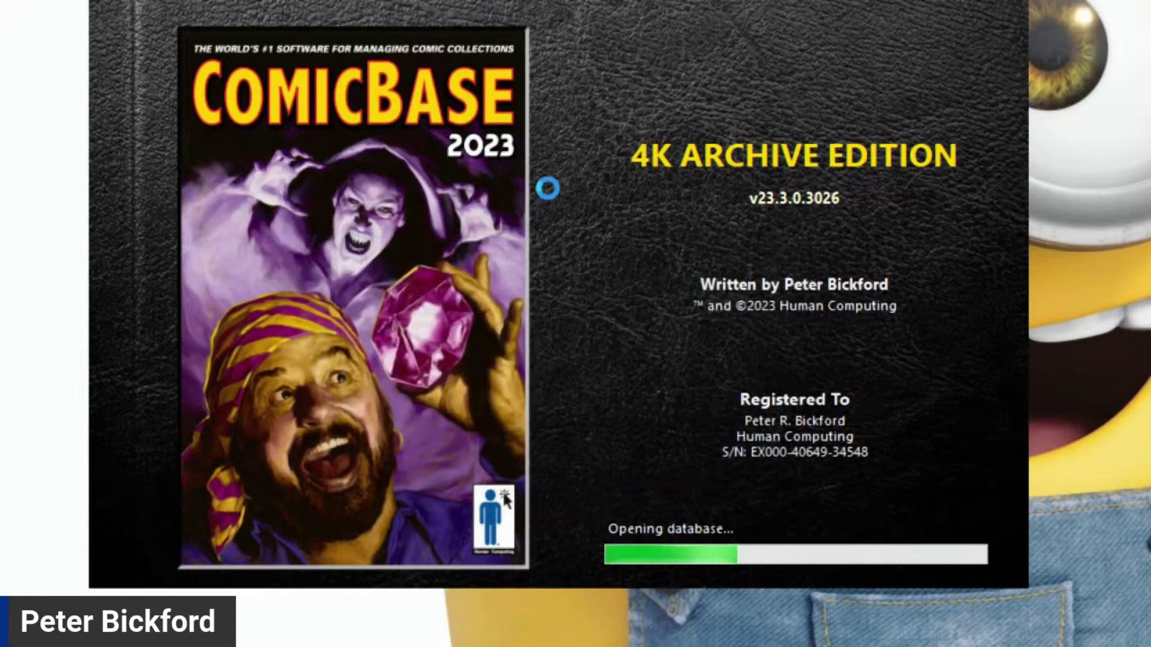